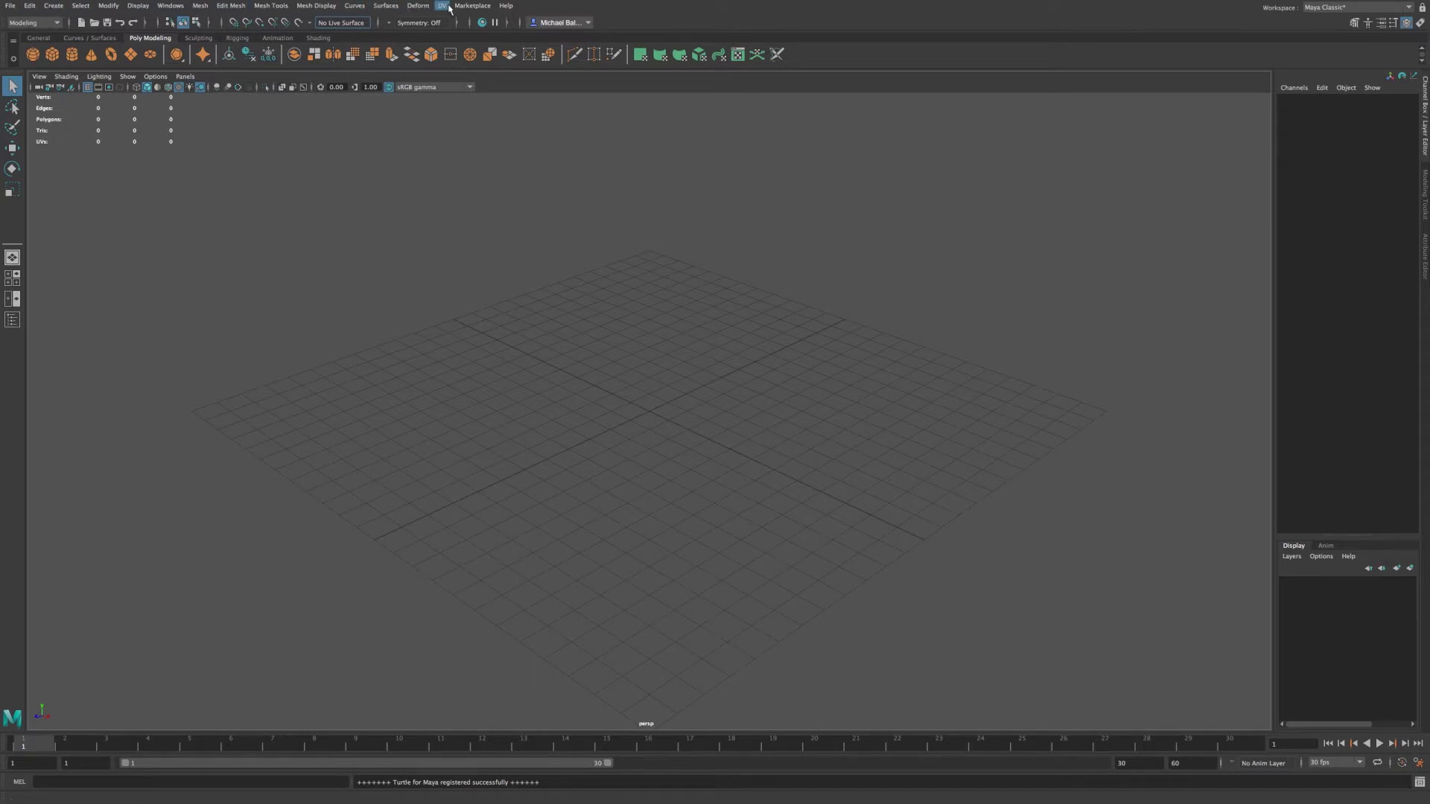
- Cycle through the Rigging, Animation and Shading menu sets, view the menu set editor, then return to Modeling
left_click(55, 25)
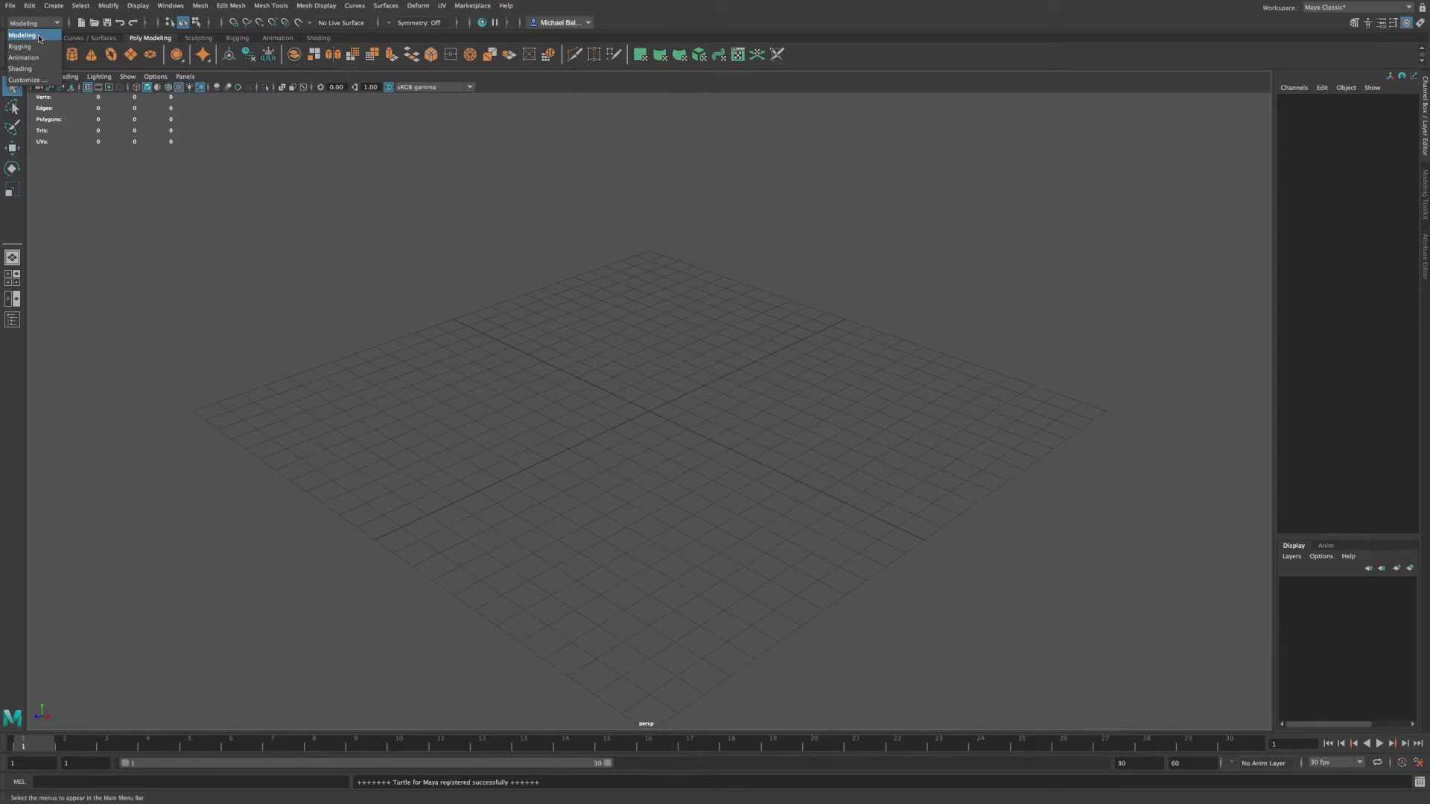
left_click(38, 47)
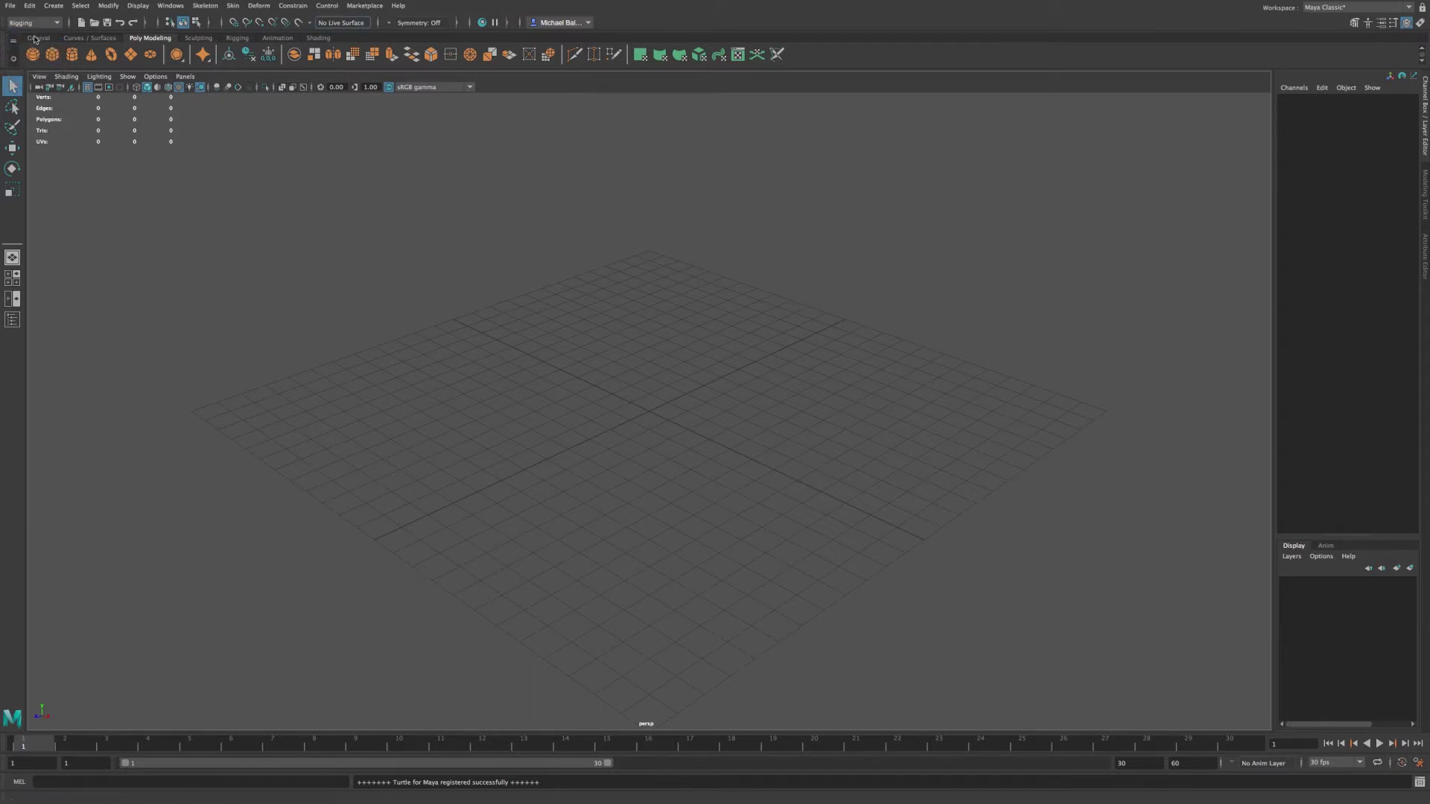
left_click(35, 22)
left_click(32, 58)
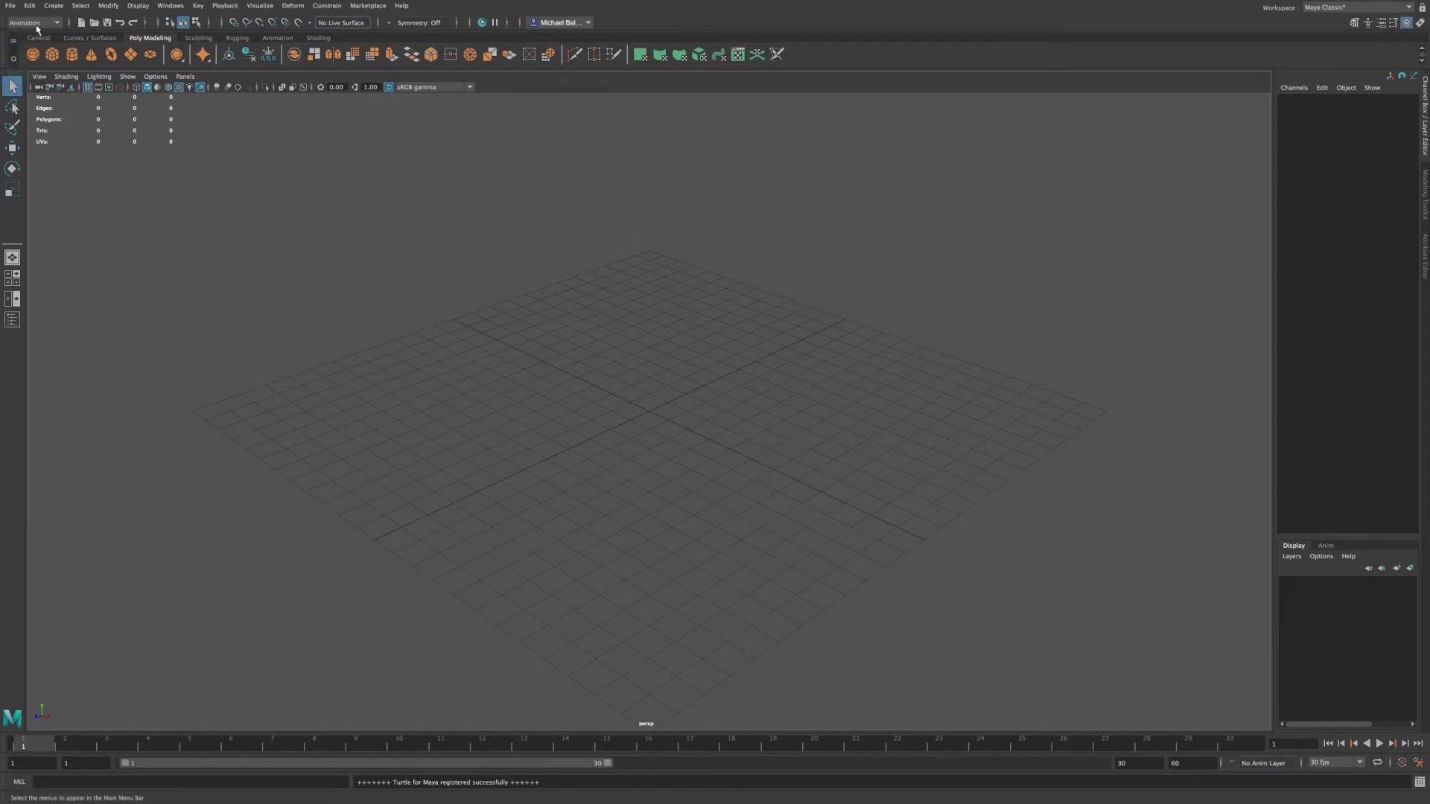
left_click(34, 23)
left_click(34, 37)
left_click(34, 23)
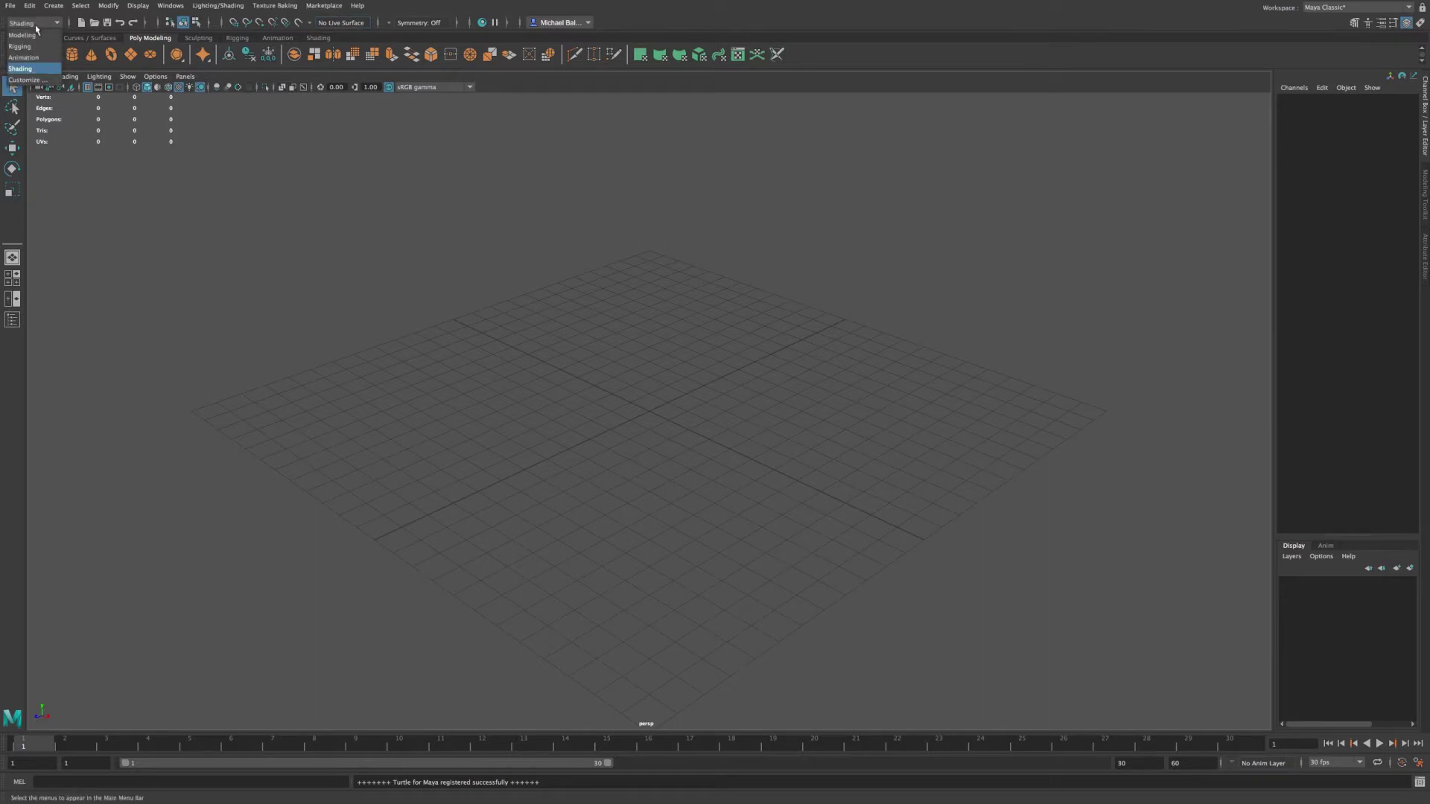
left_click(28, 76)
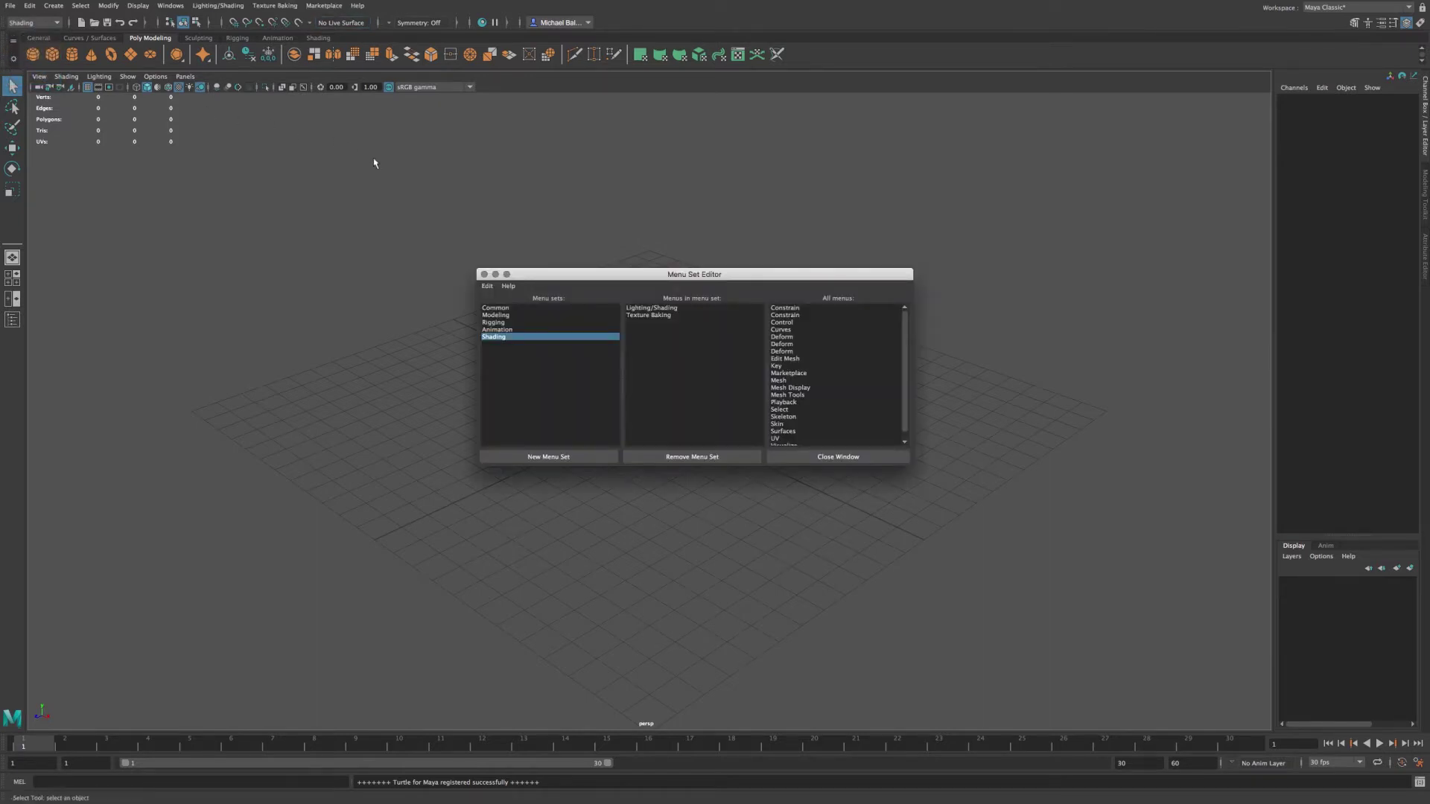
left_click(483, 274)
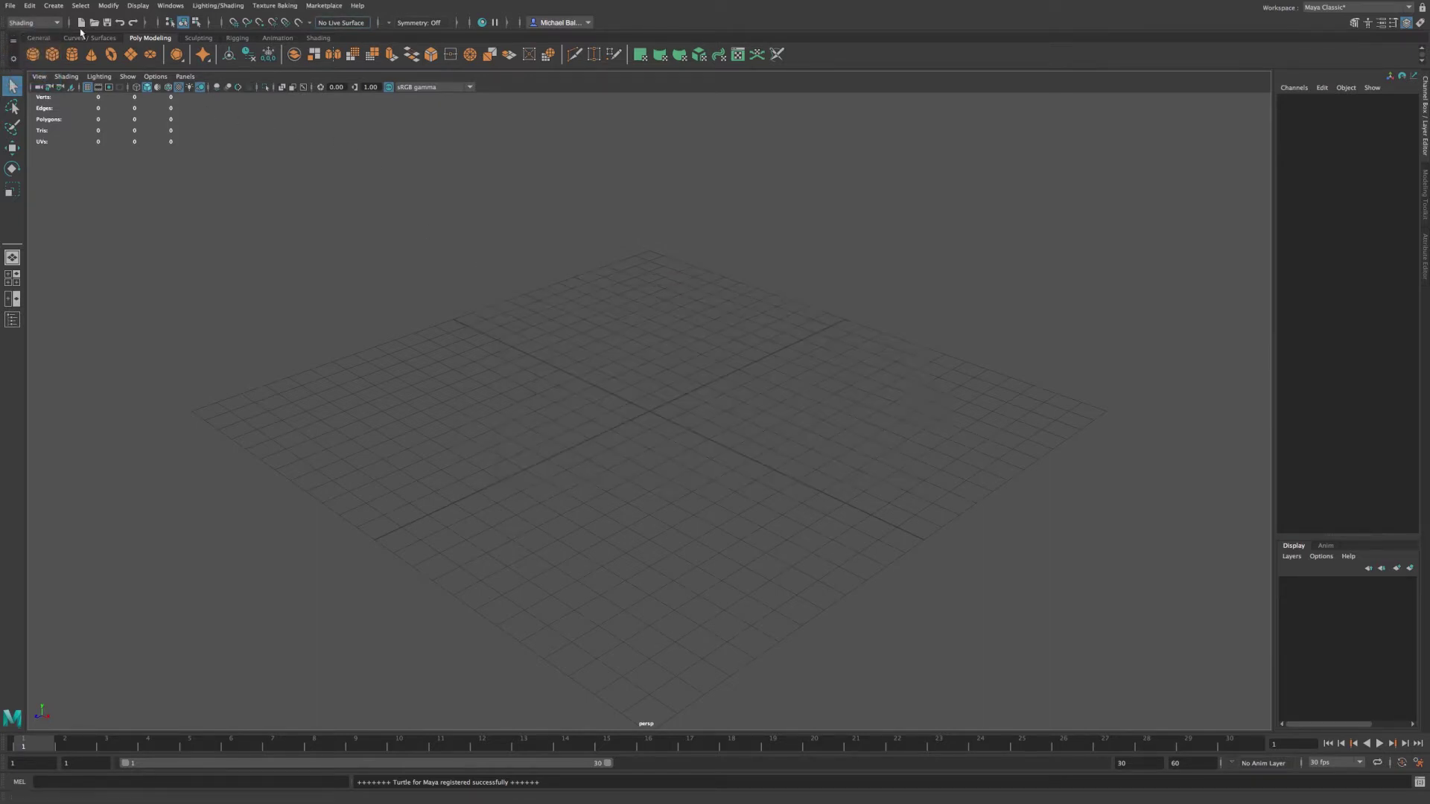
left_click(37, 23)
left_click(38, 34)
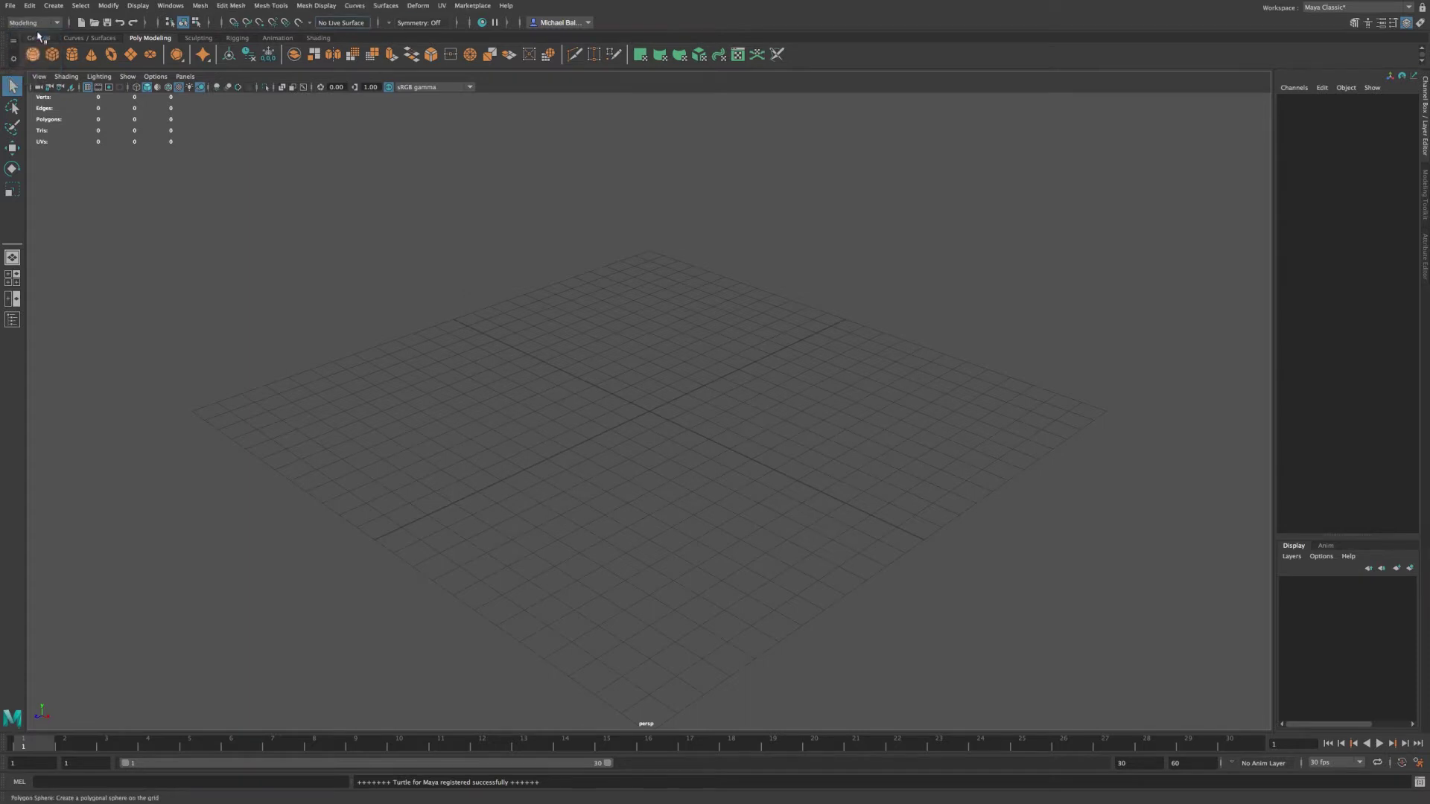
- Collapse and re-expand the status line's selection set, selection mode, selection mask and snapping icon sections
left_click(81, 23)
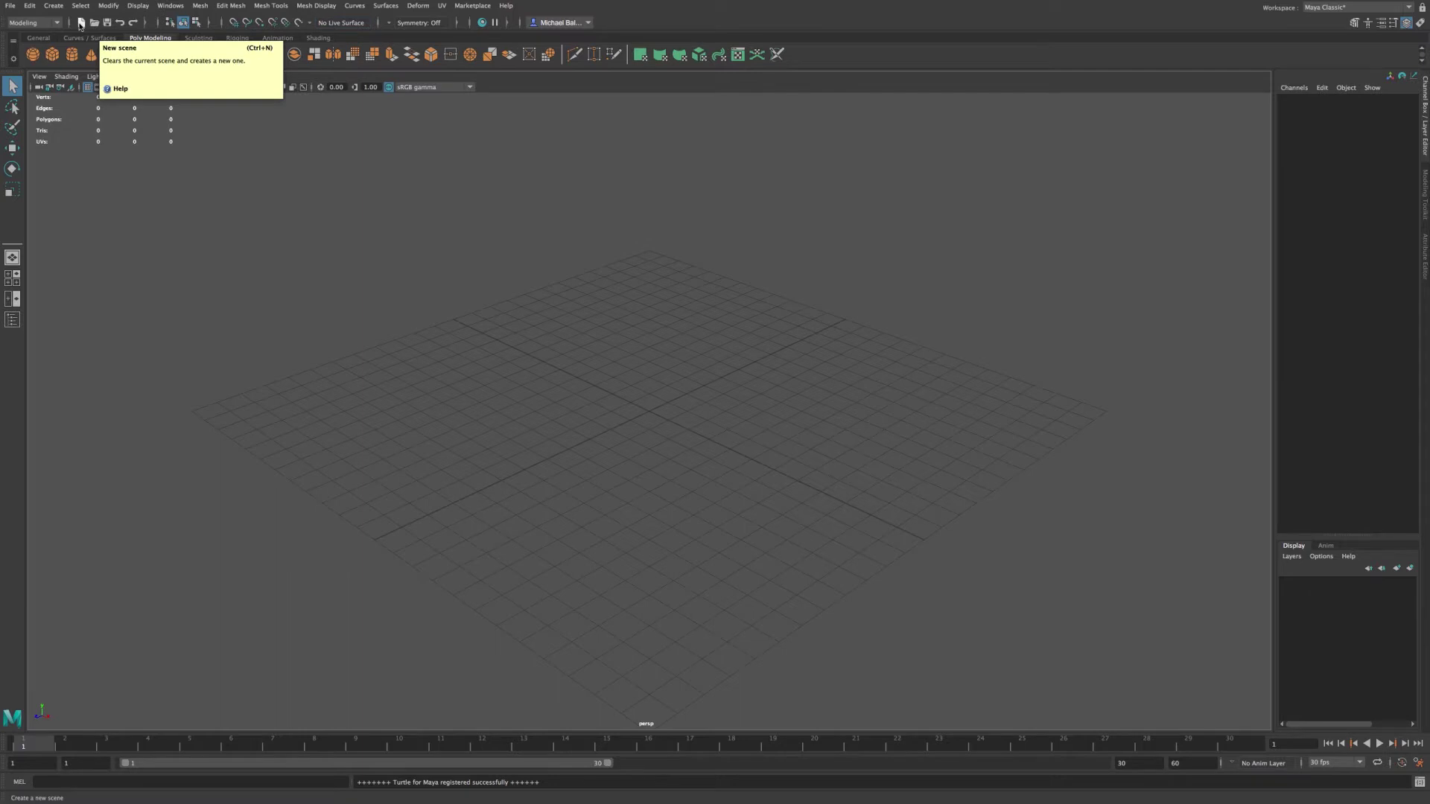
left_click(83, 25)
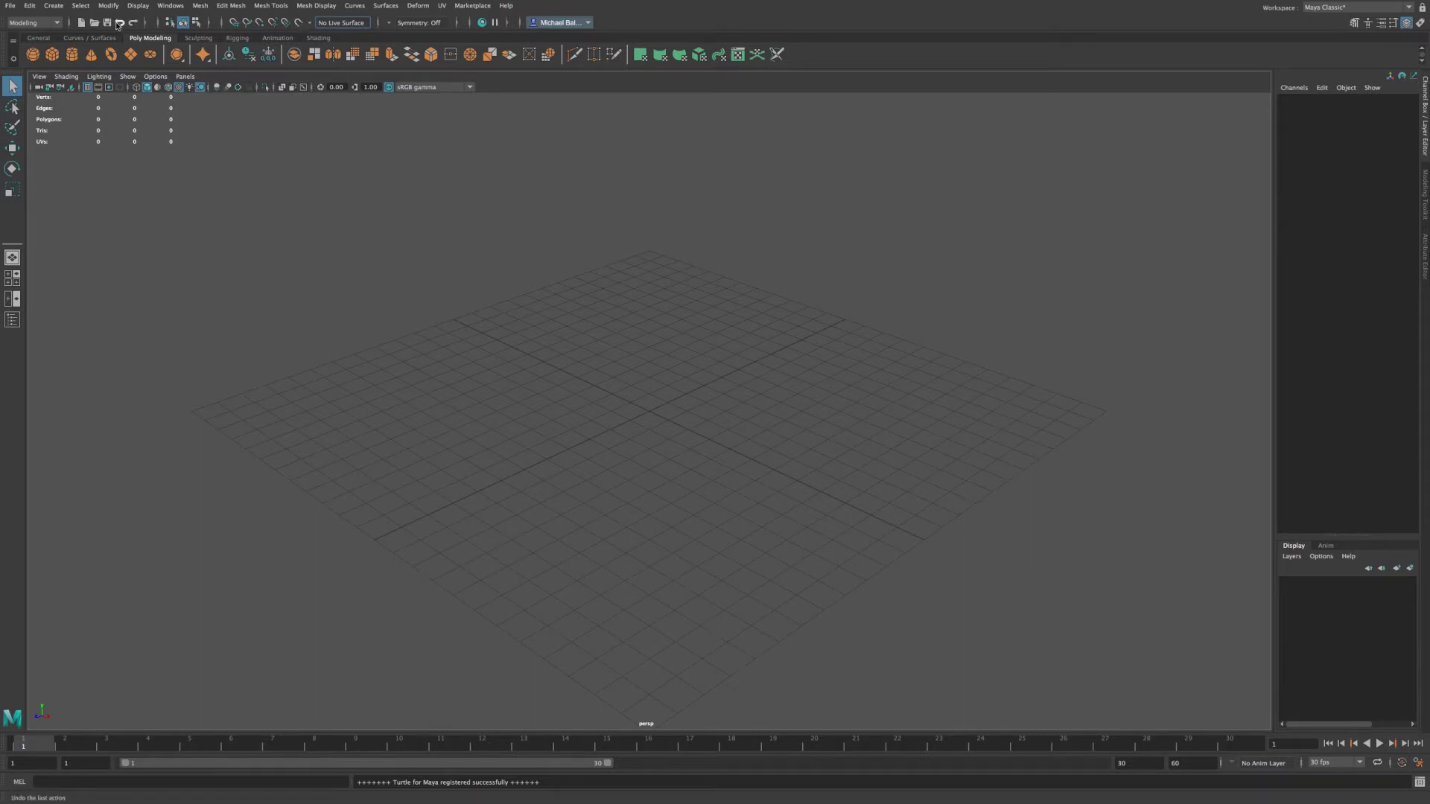
left_click(146, 23)
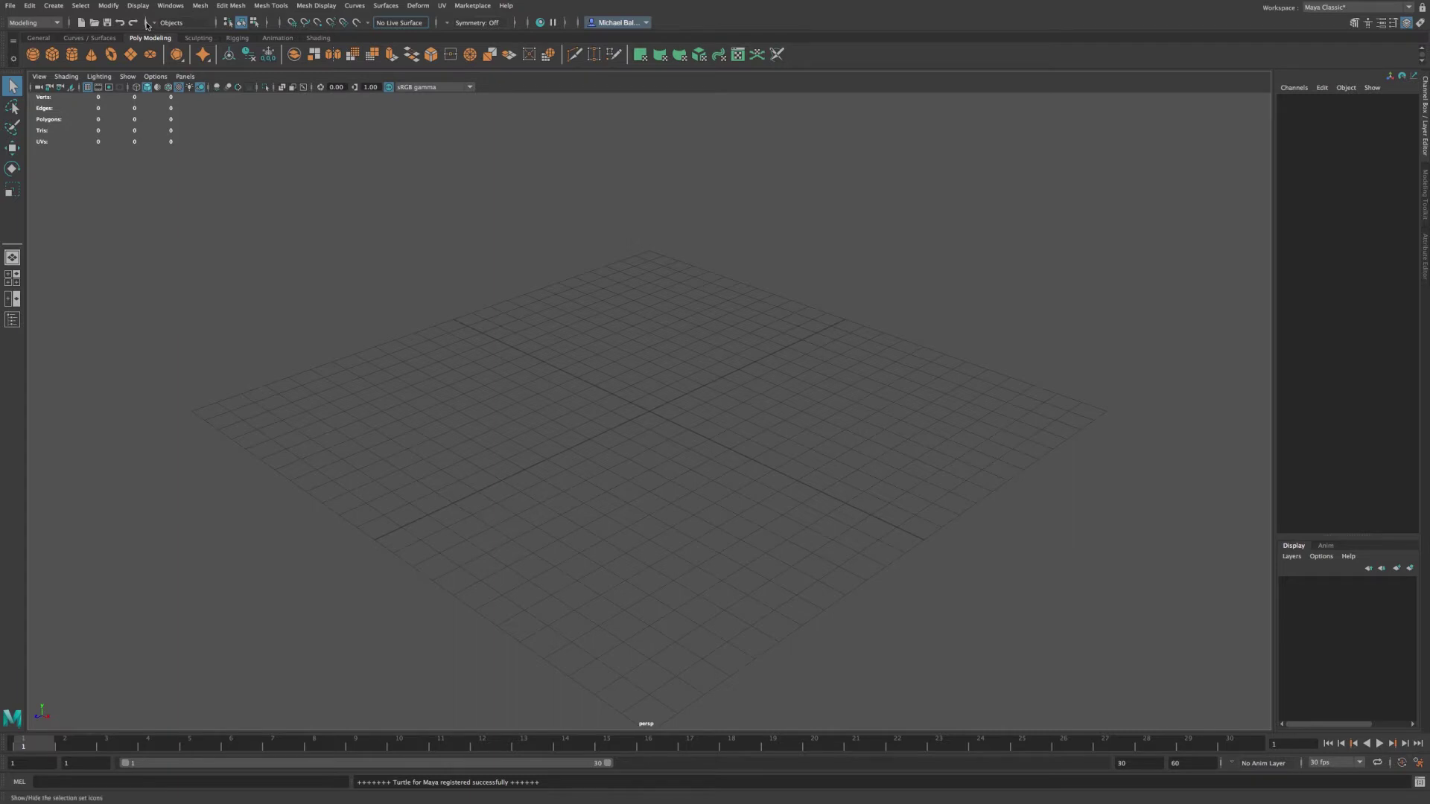
left_click(147, 23)
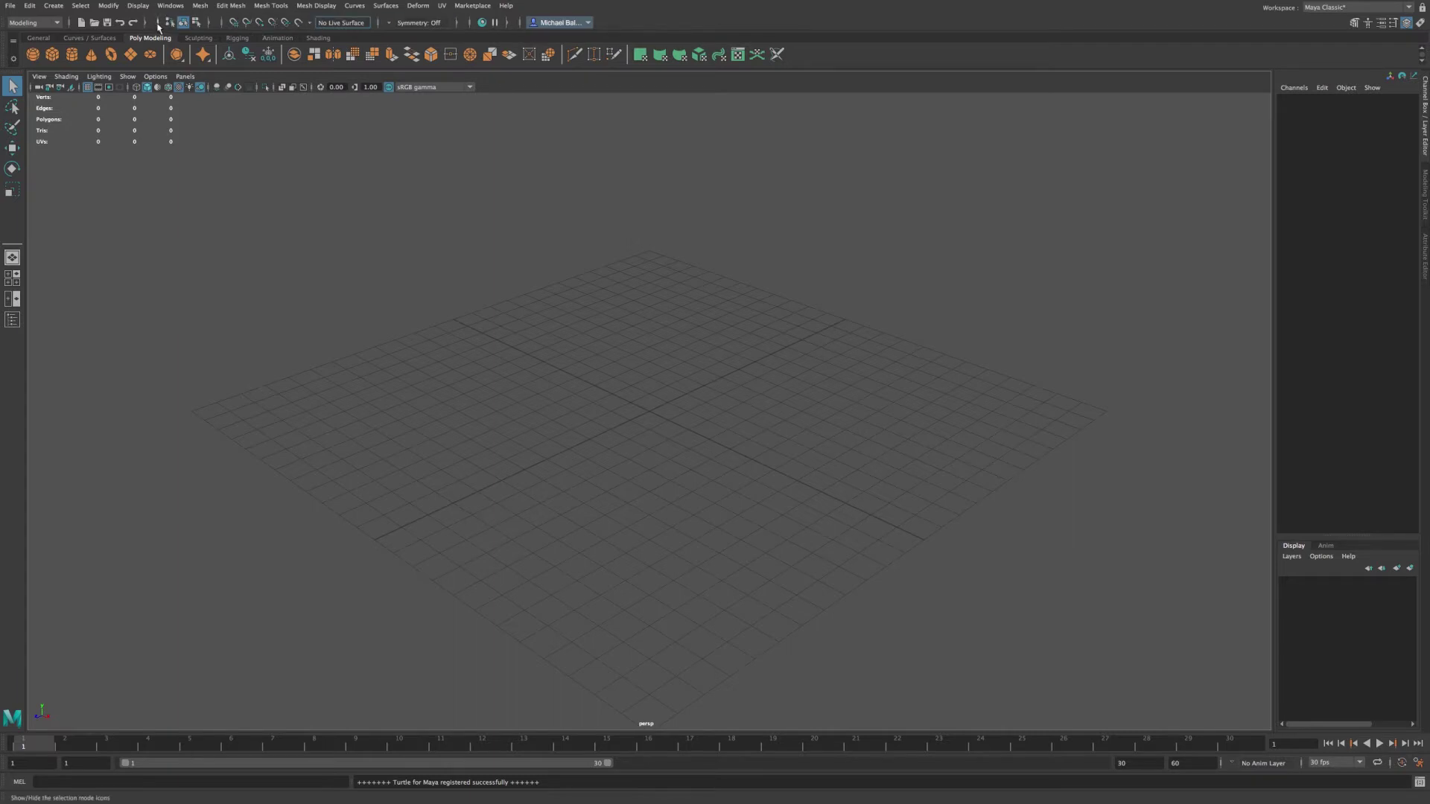
left_click(158, 23)
left_click(157, 23)
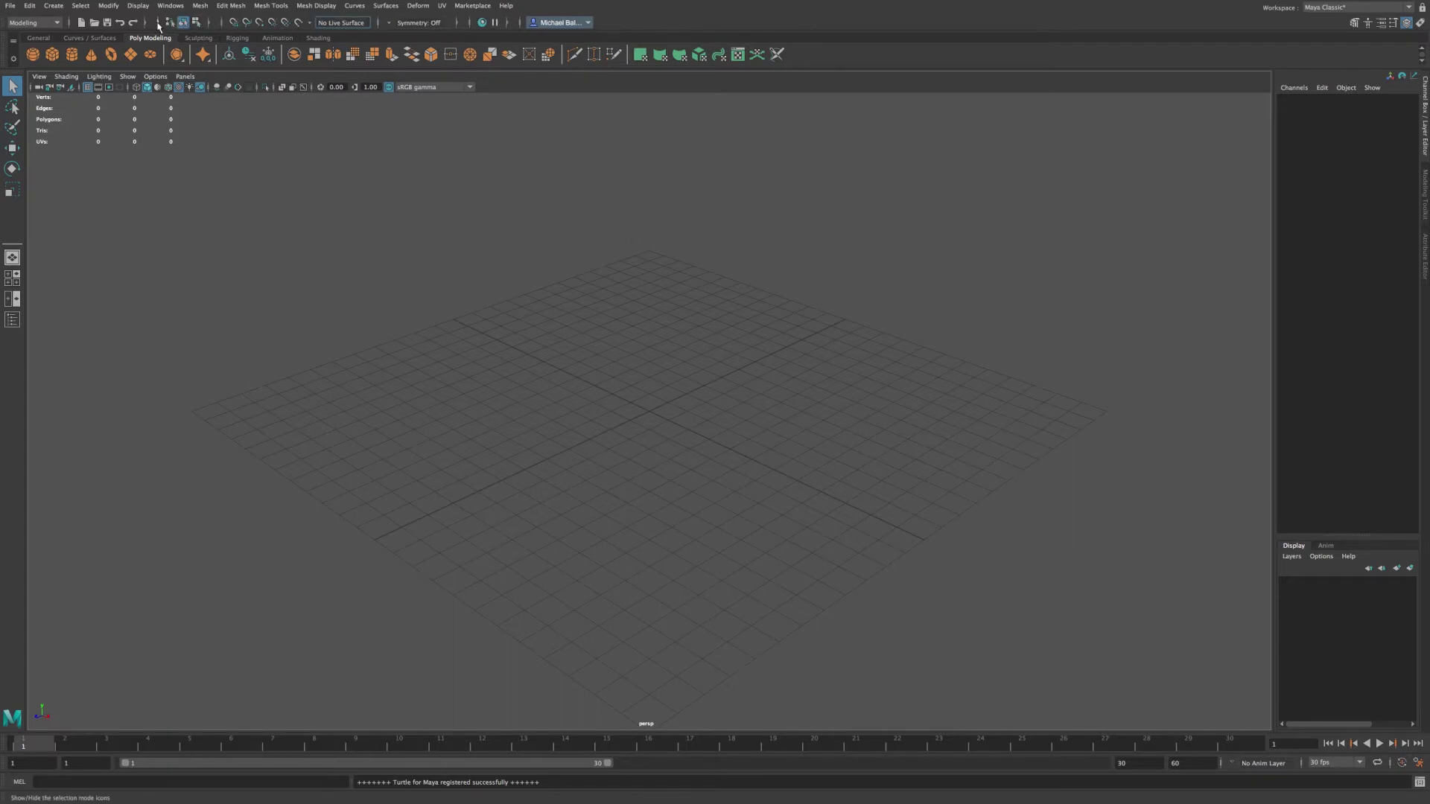
left_click(210, 23)
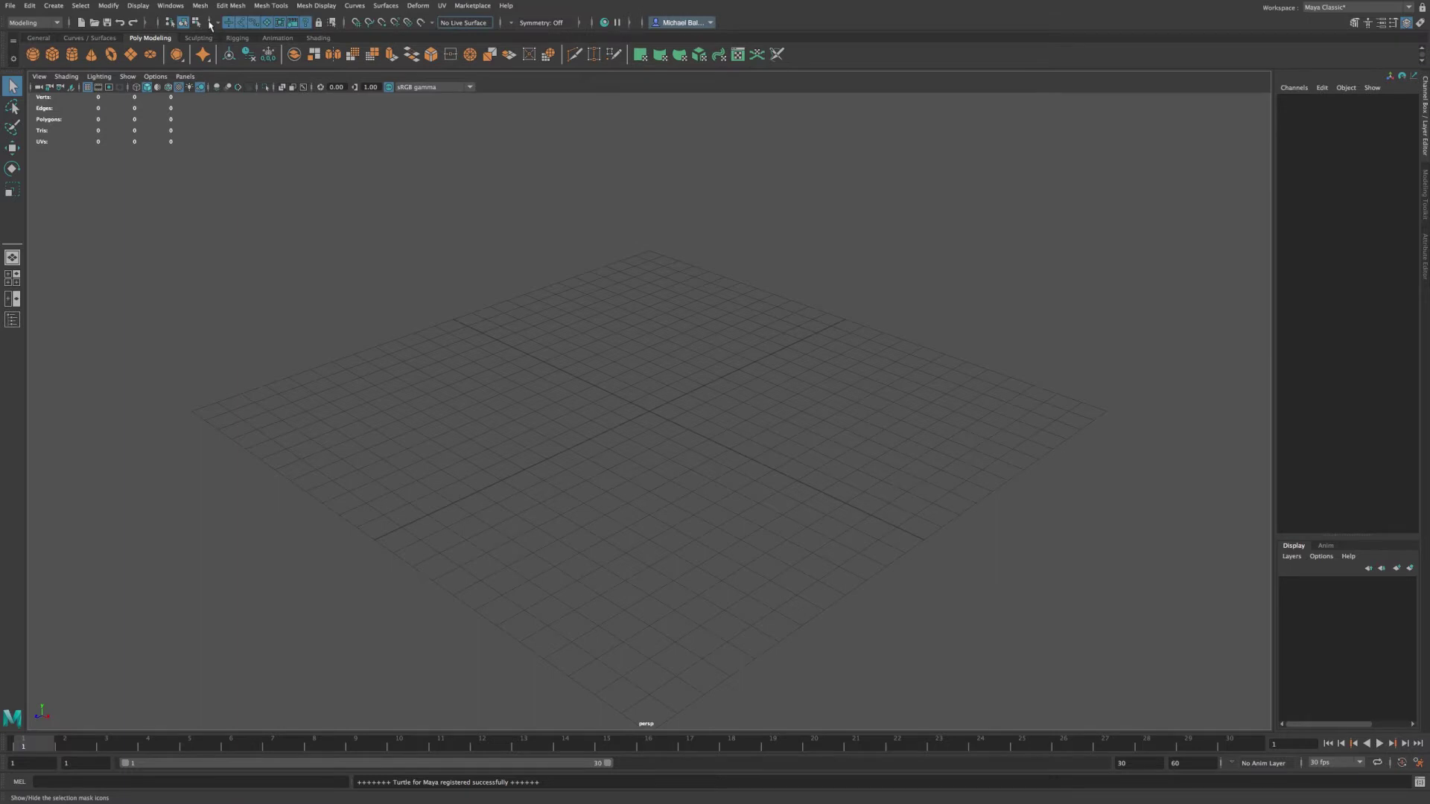
left_click(210, 24)
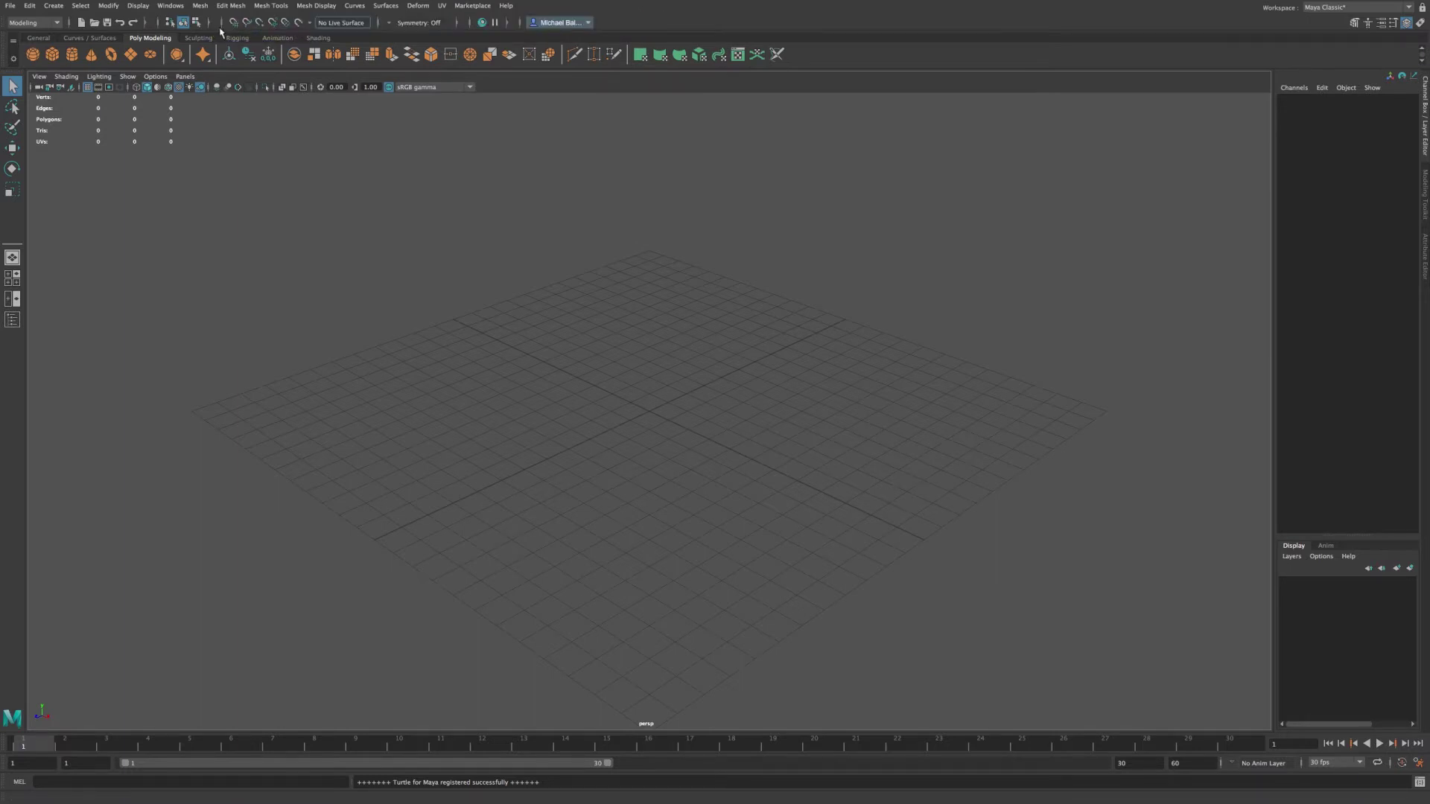
left_click(222, 24)
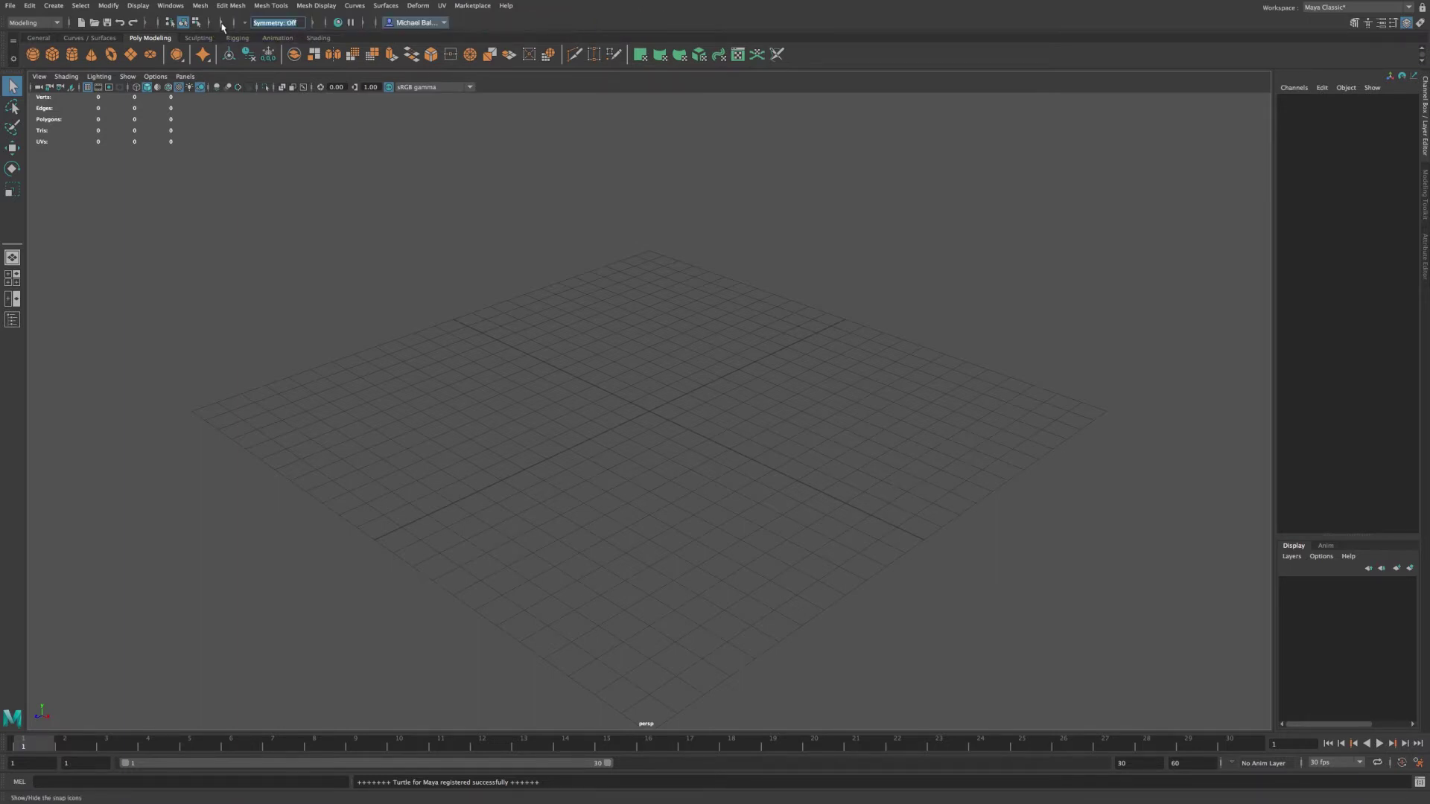
left_click(222, 25)
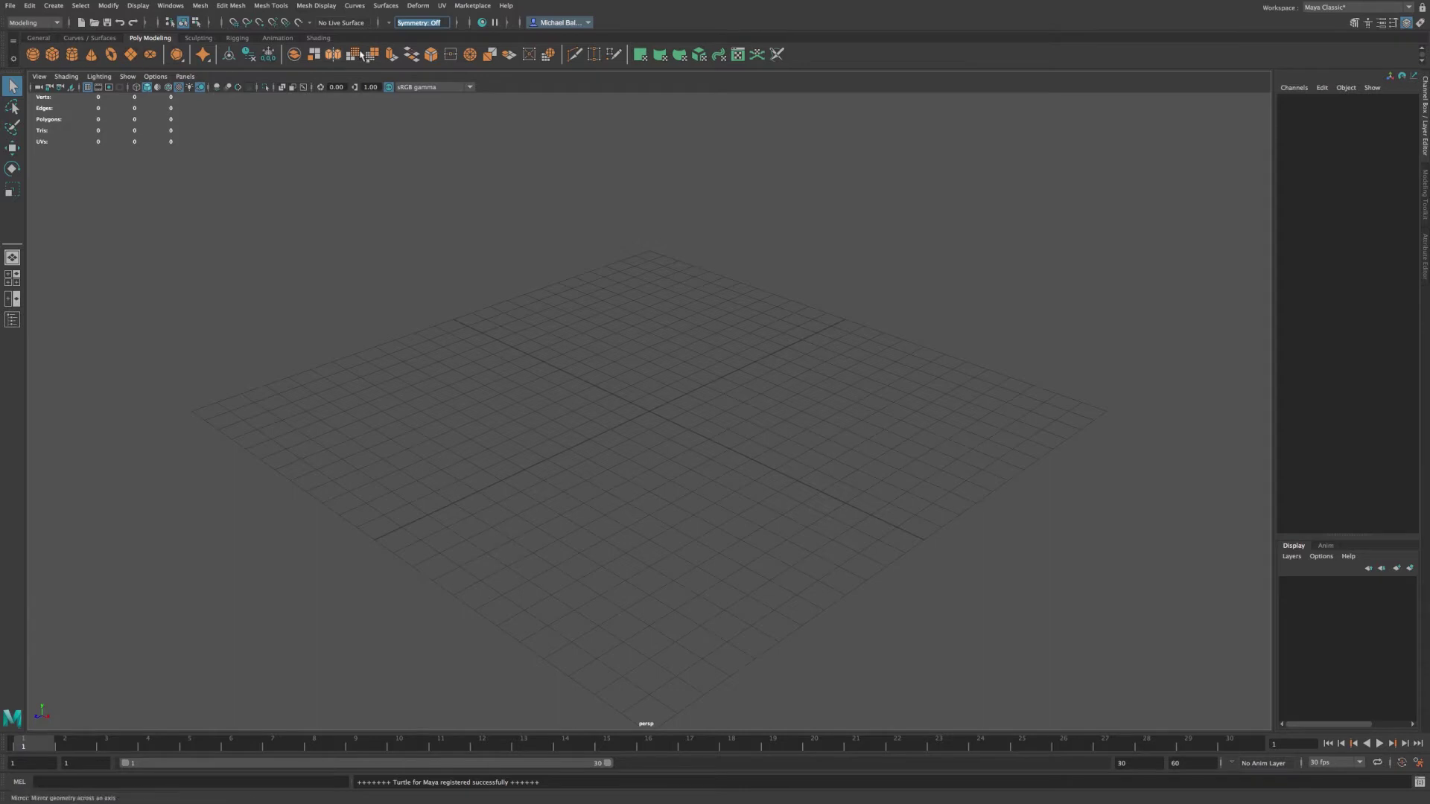
- Browse the General, Curves/Surfaces, Poly Modeling, Sculpting, Rigging, Animation and Shading shelves, finishing on General
left_click(41, 39)
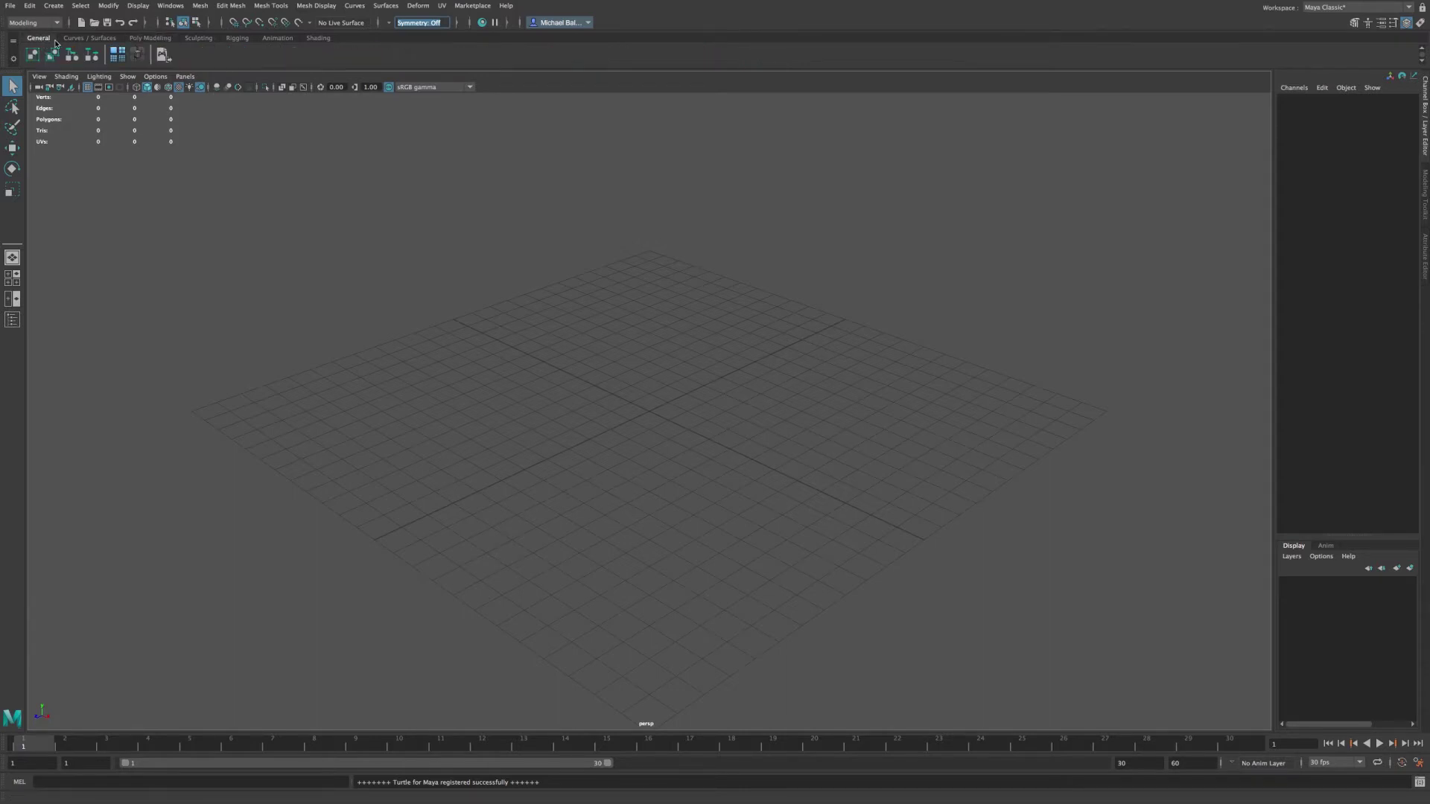
left_click(85, 39)
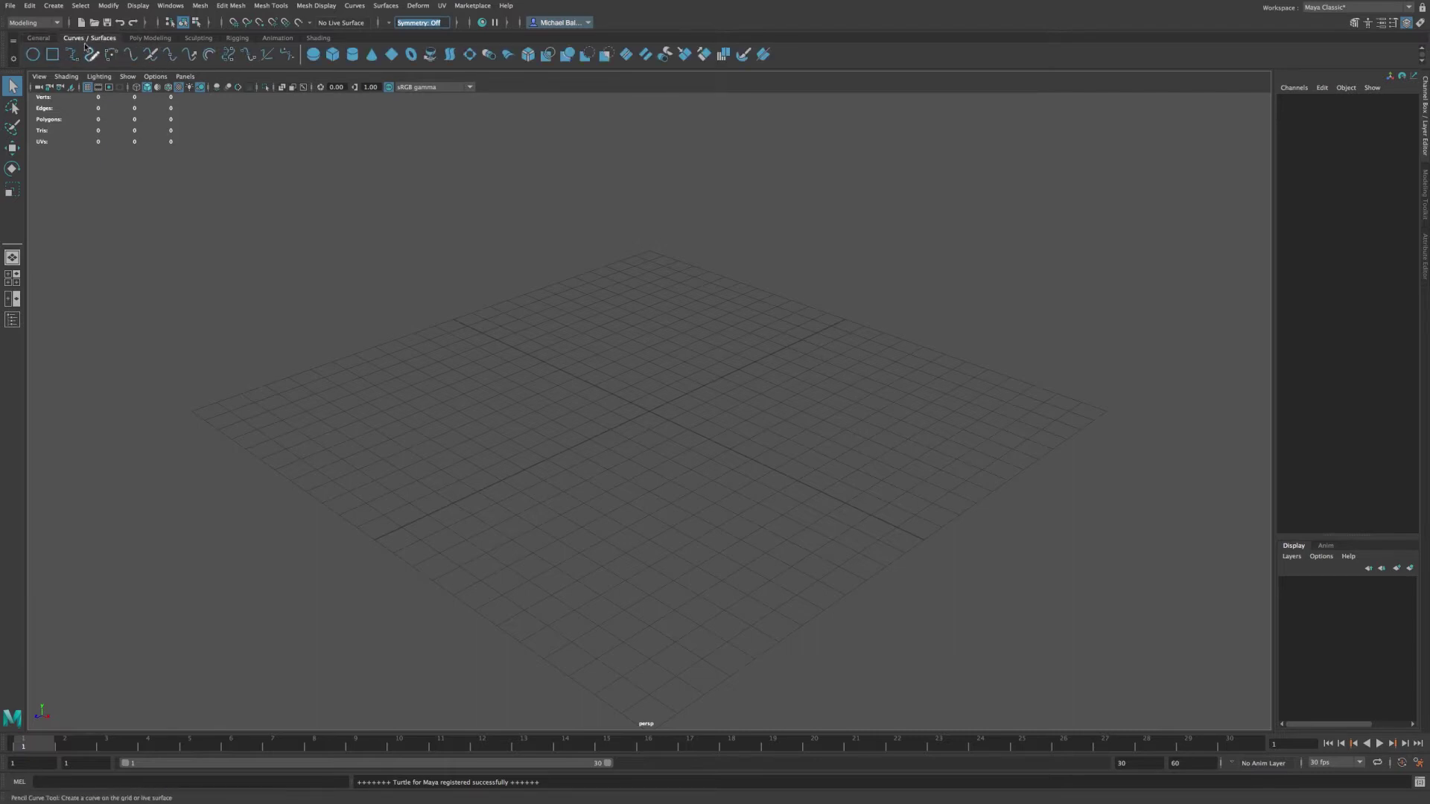
left_click(38, 38)
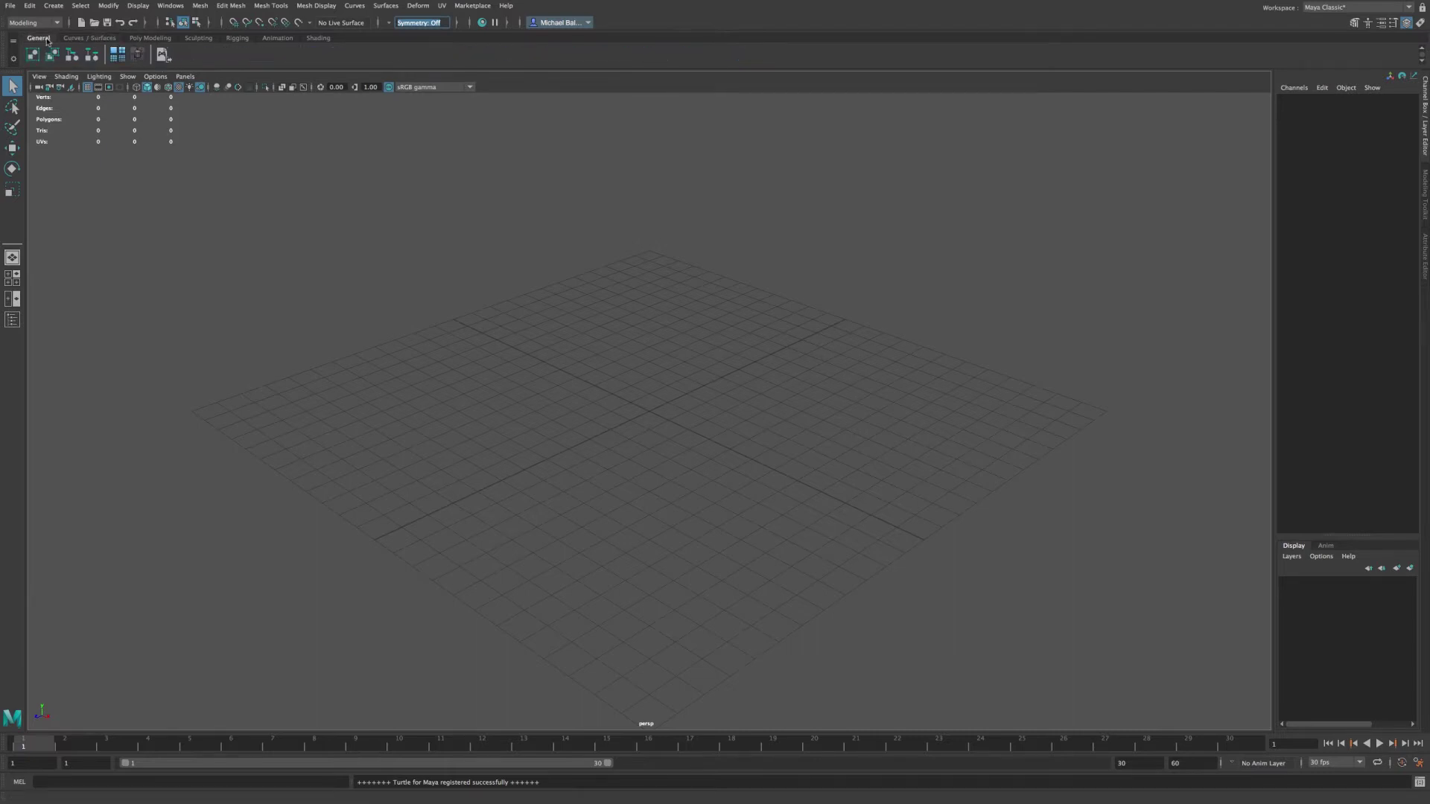
left_click(83, 41)
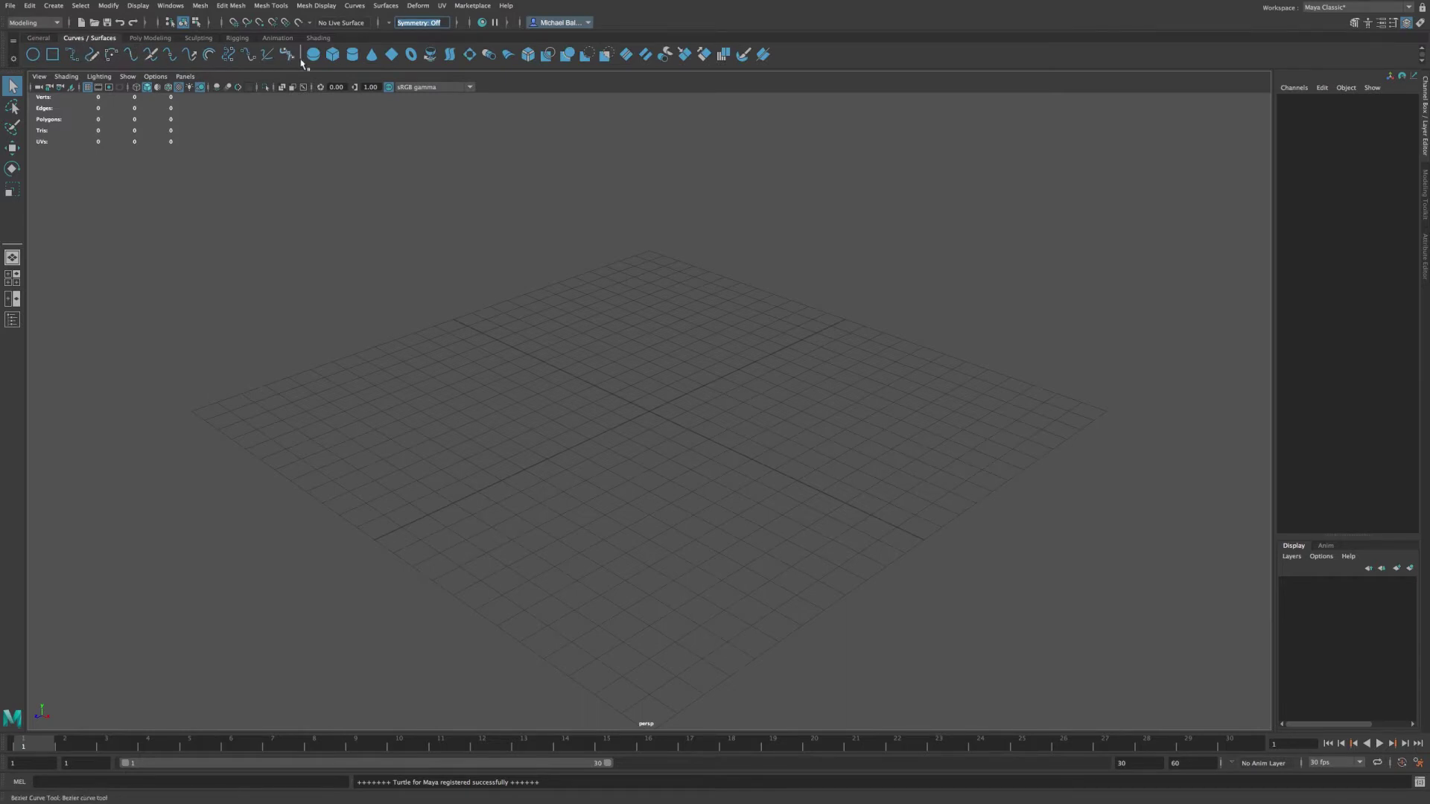
left_click(152, 38)
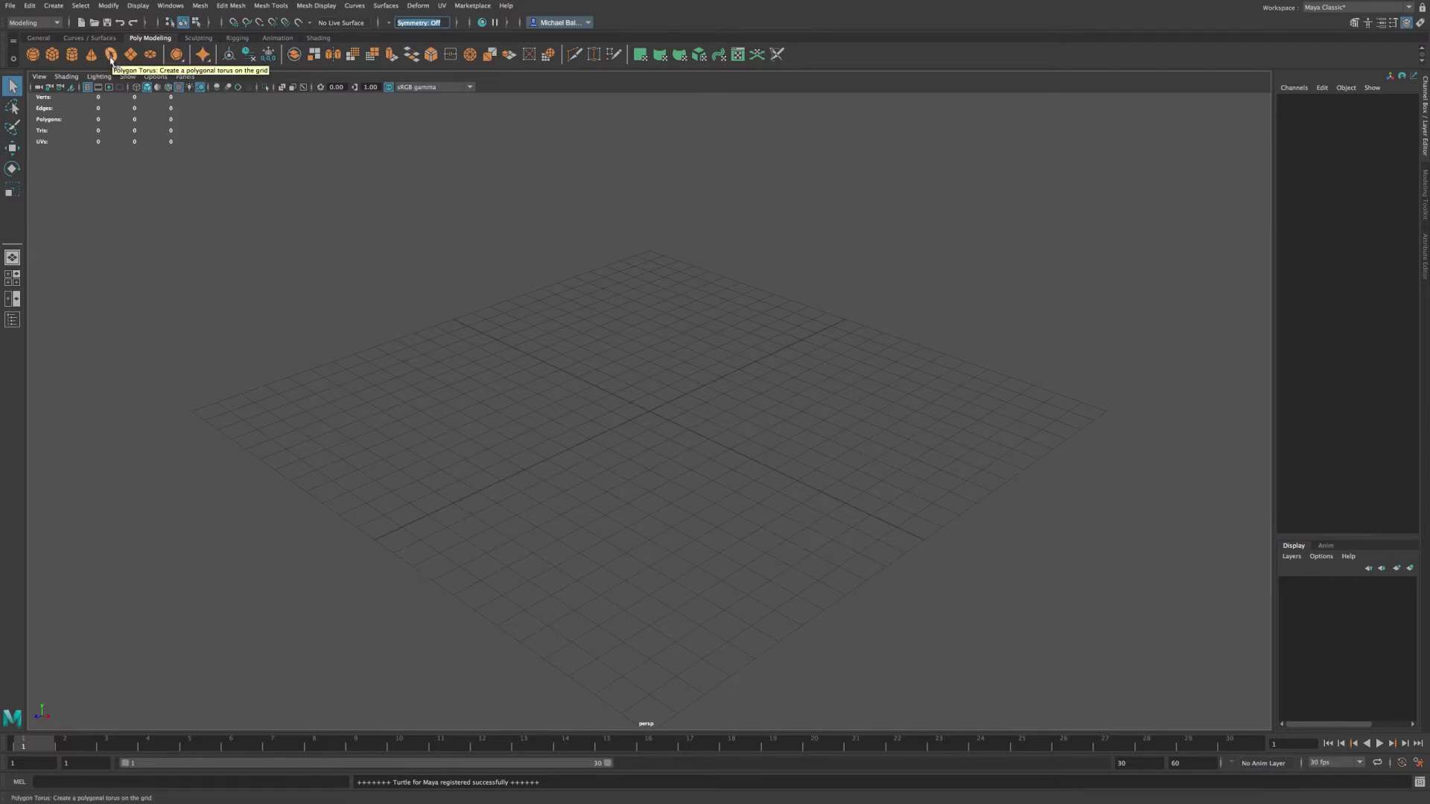
left_click(197, 41)
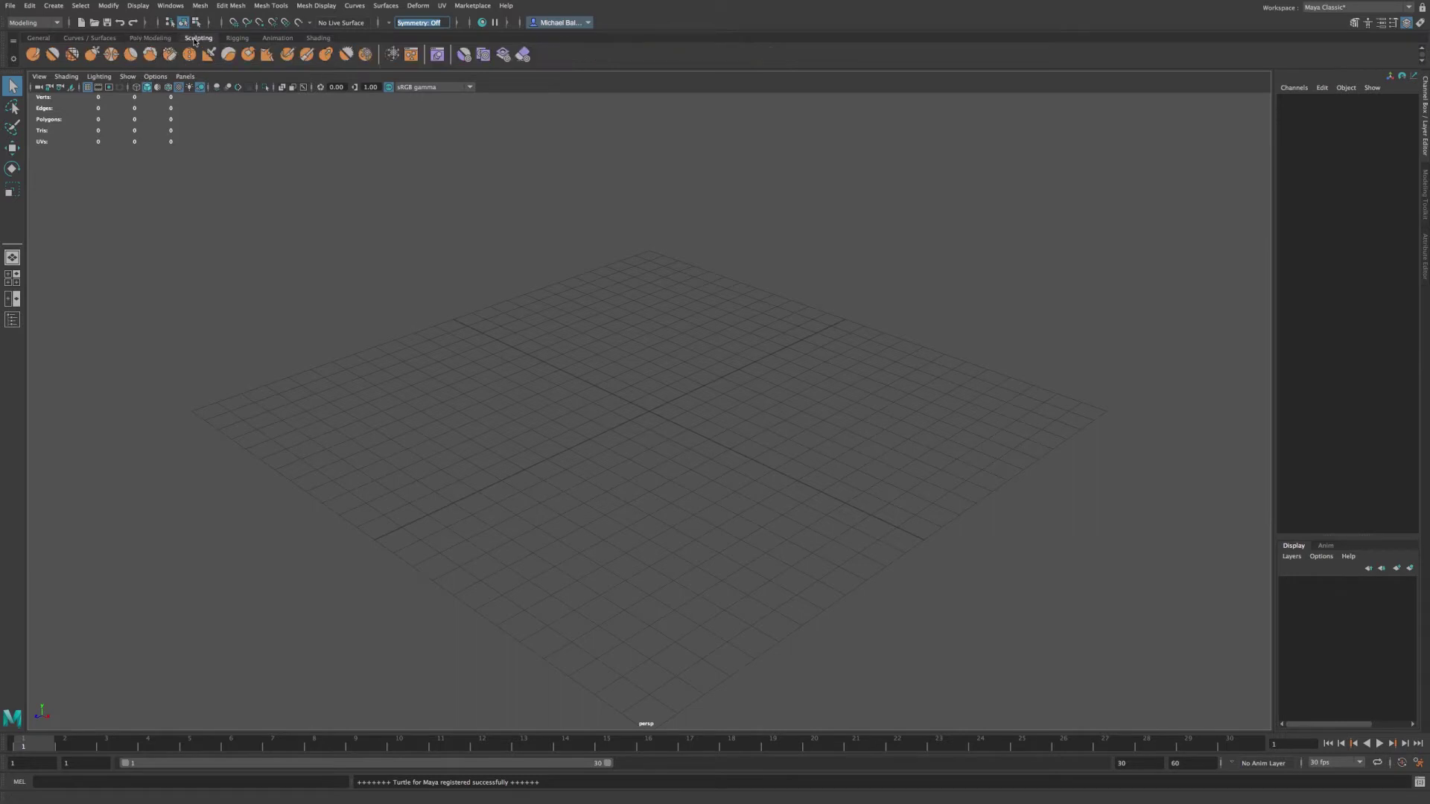
left_click(237, 40)
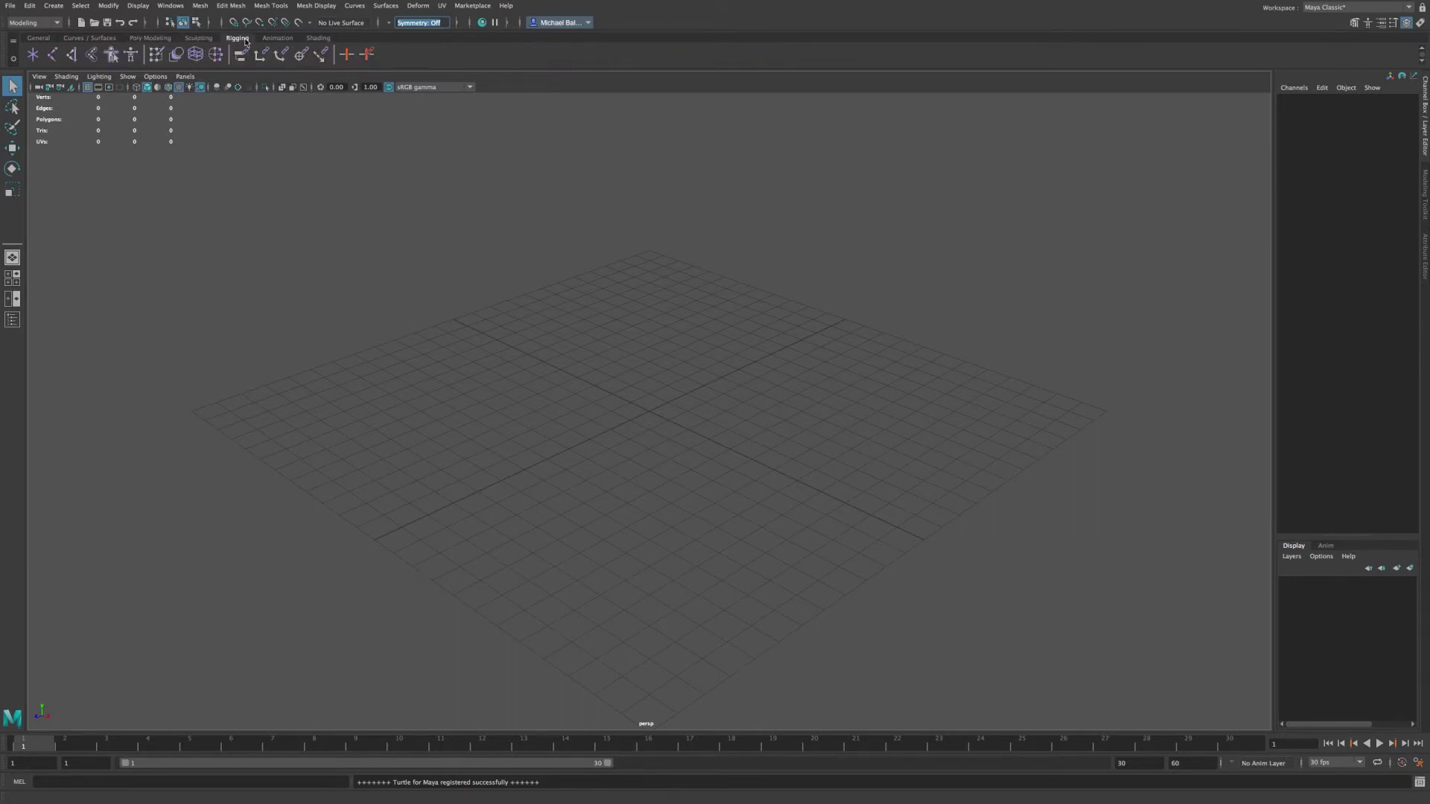
left_click(281, 41)
left_click(319, 40)
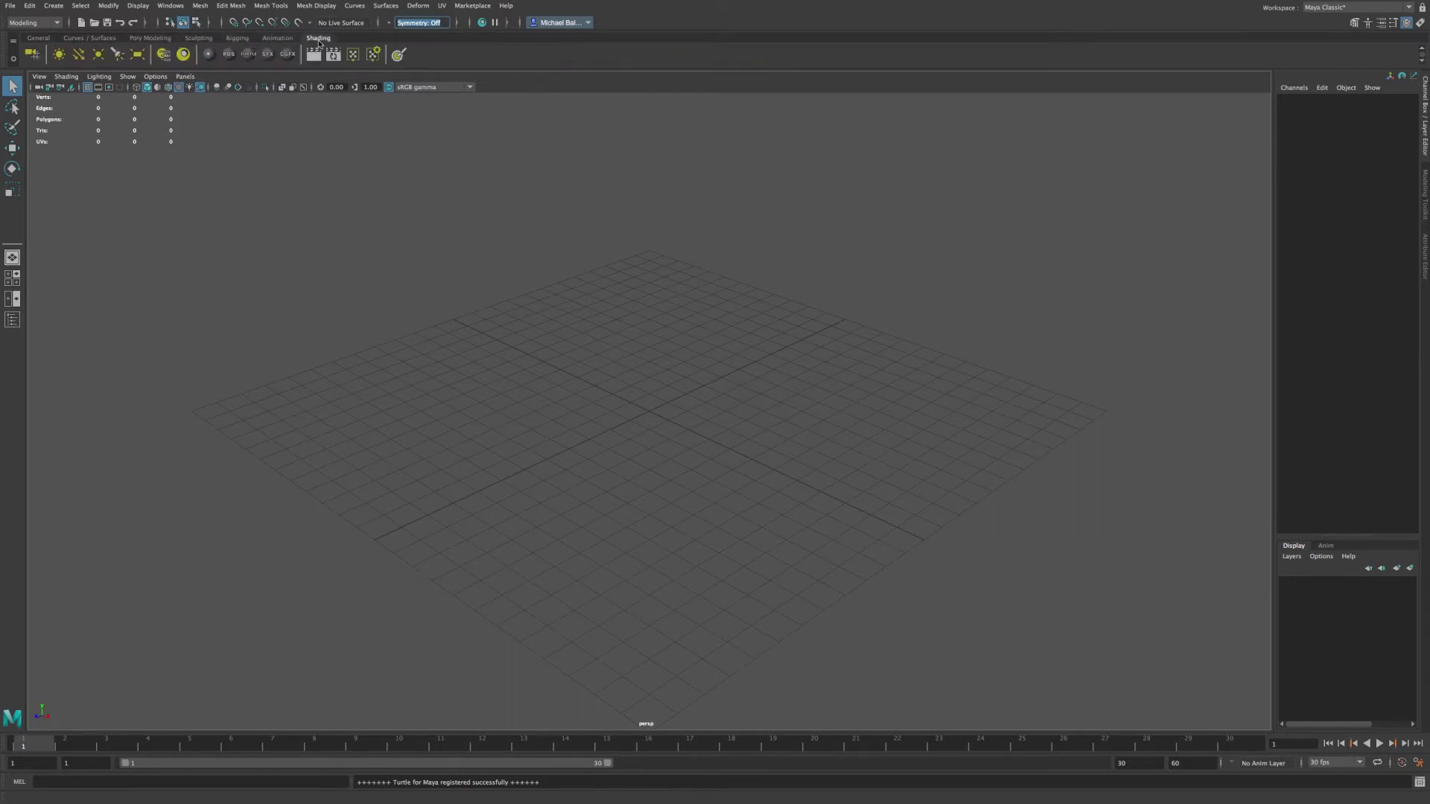
left_click(39, 38)
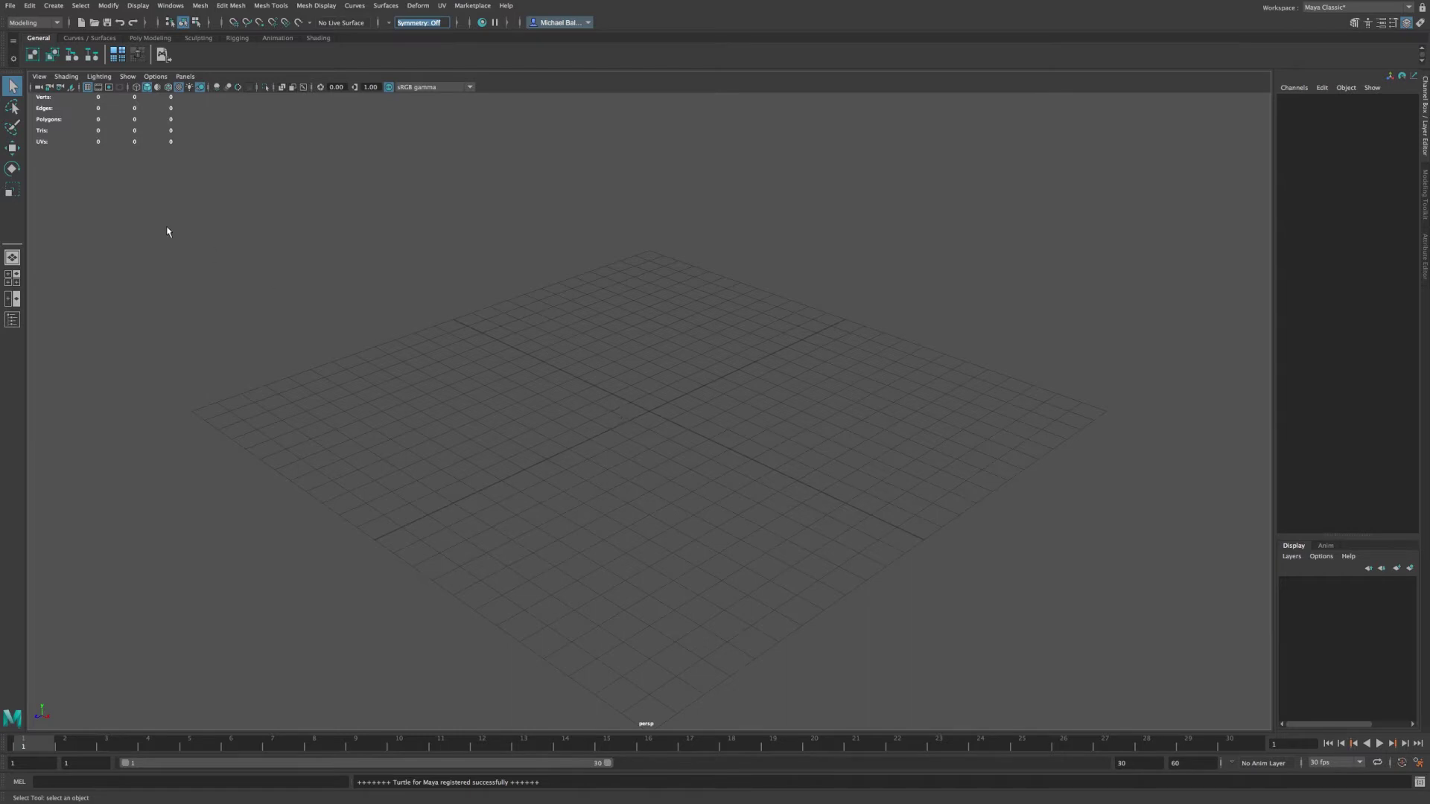
- Create a polygon sphere, pSphere1, at the origin from the Poly Modeling shelf
left_click(146, 39)
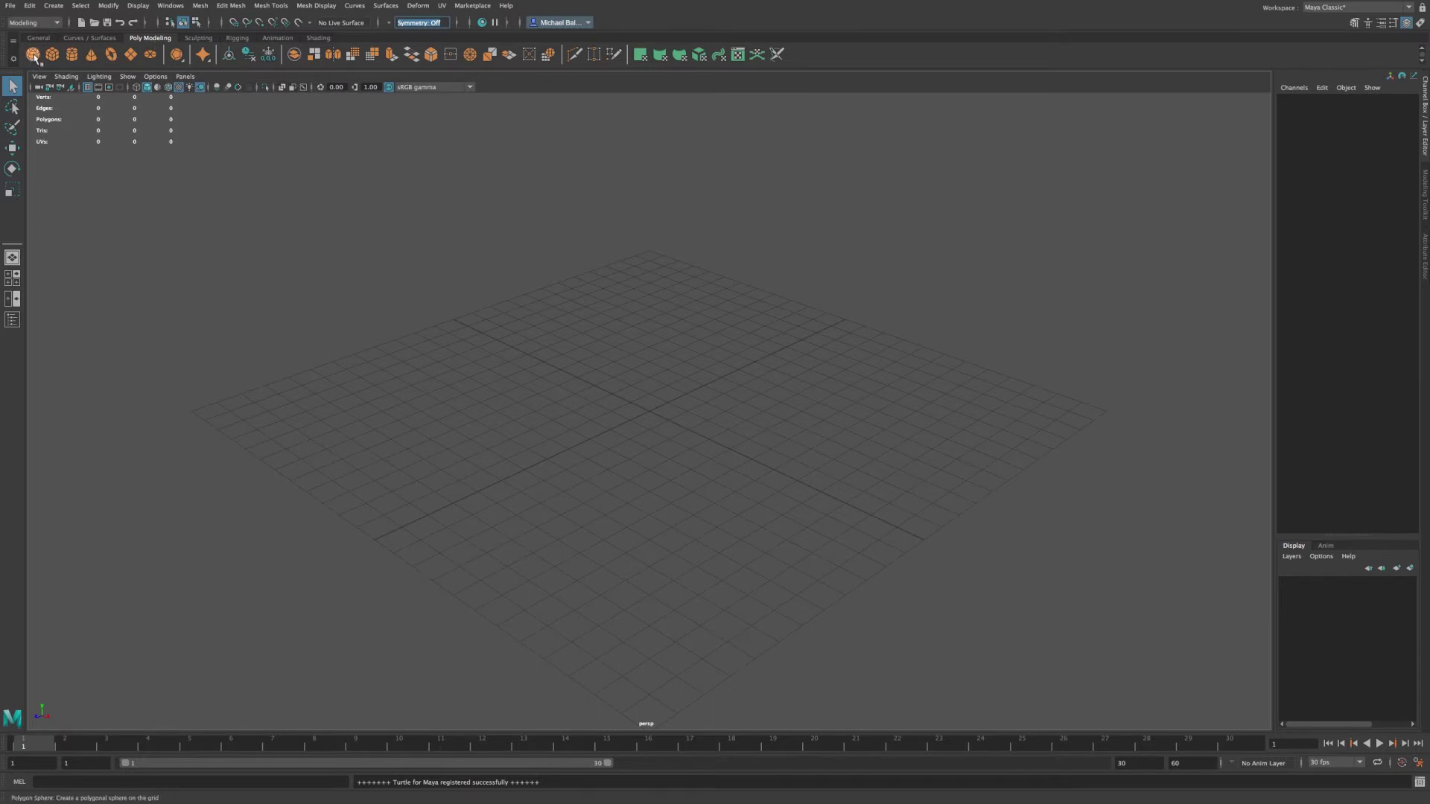
left_click(33, 57)
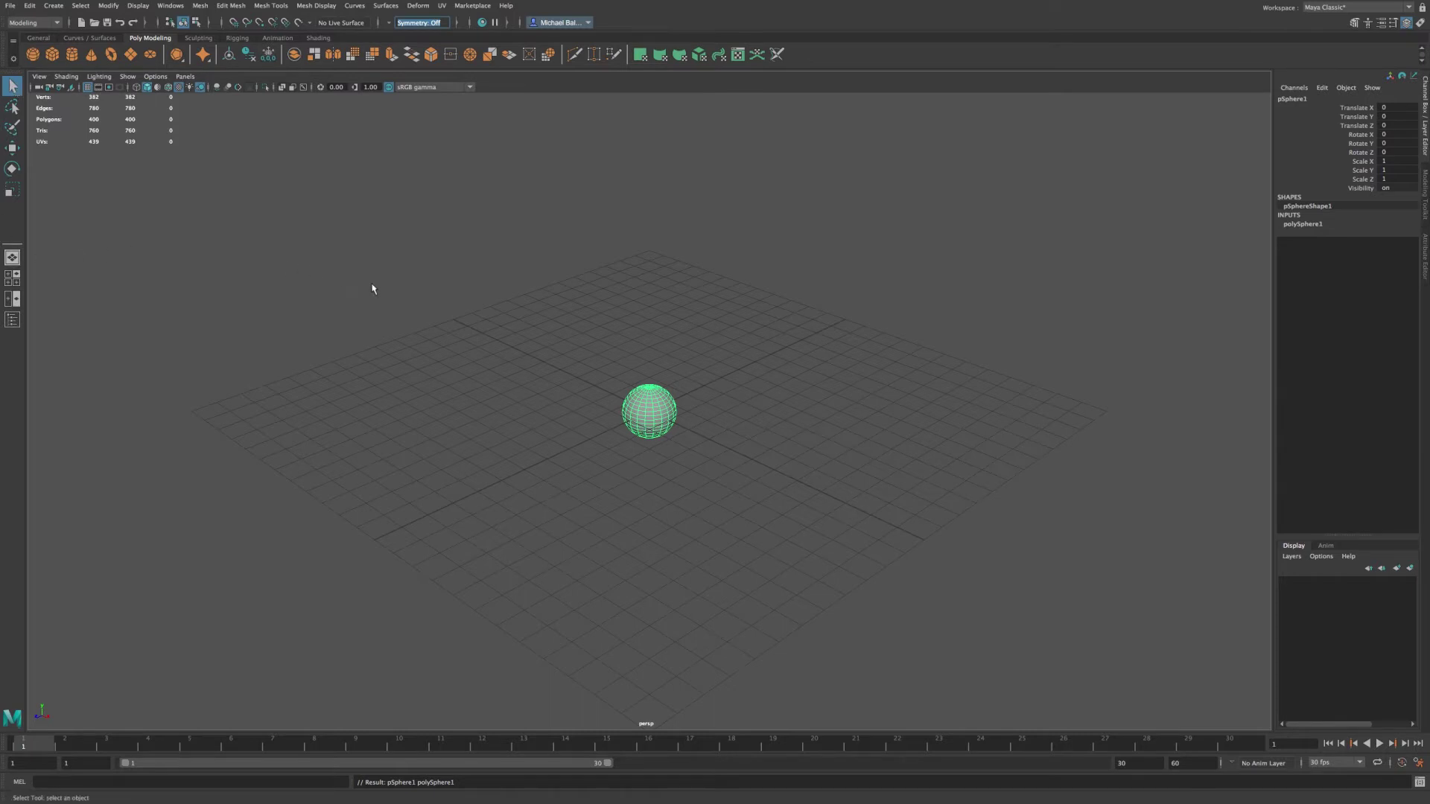
- Try the Move (W) and Rotate (E) tools on the sphere, then switch to Scale (R)
key("w")
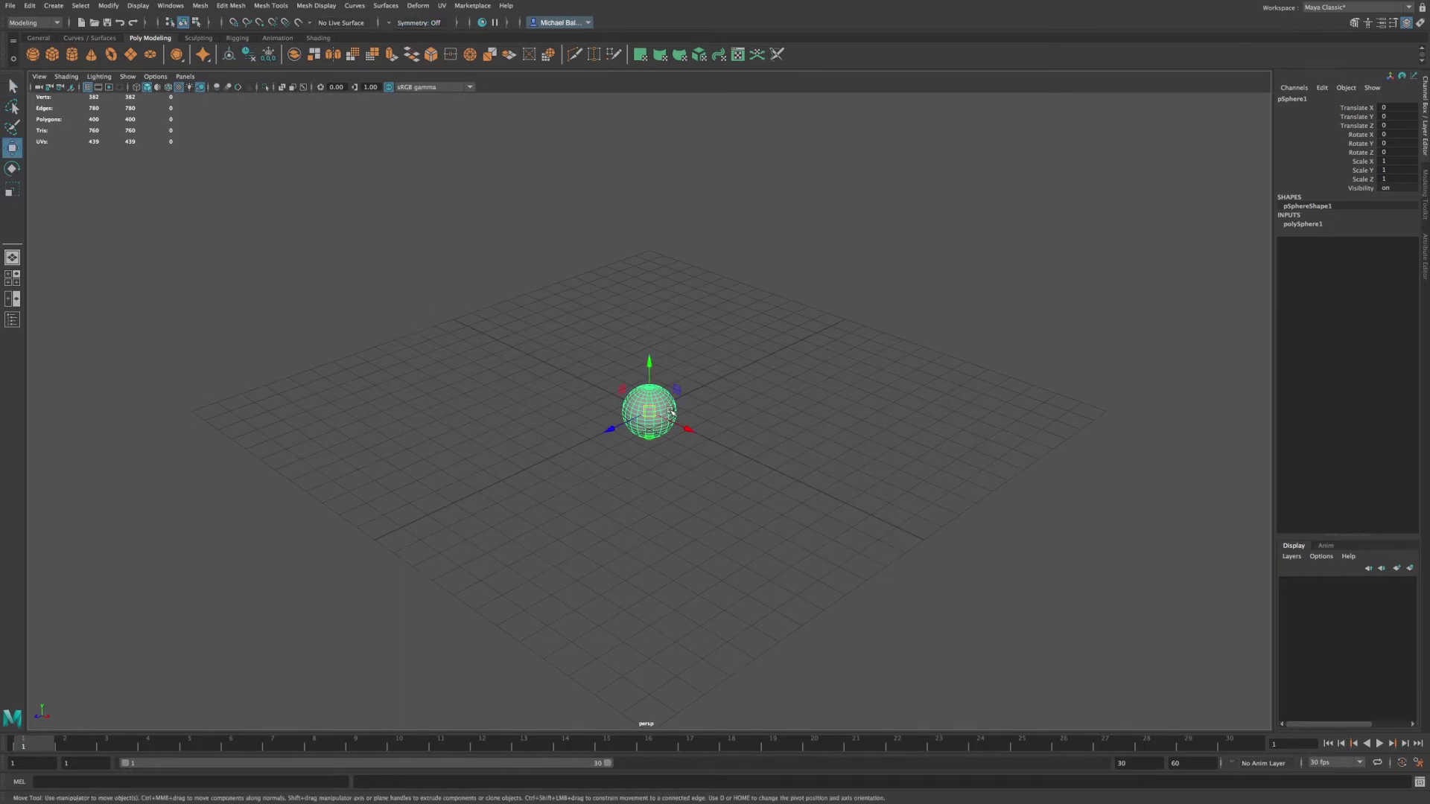
key("e")
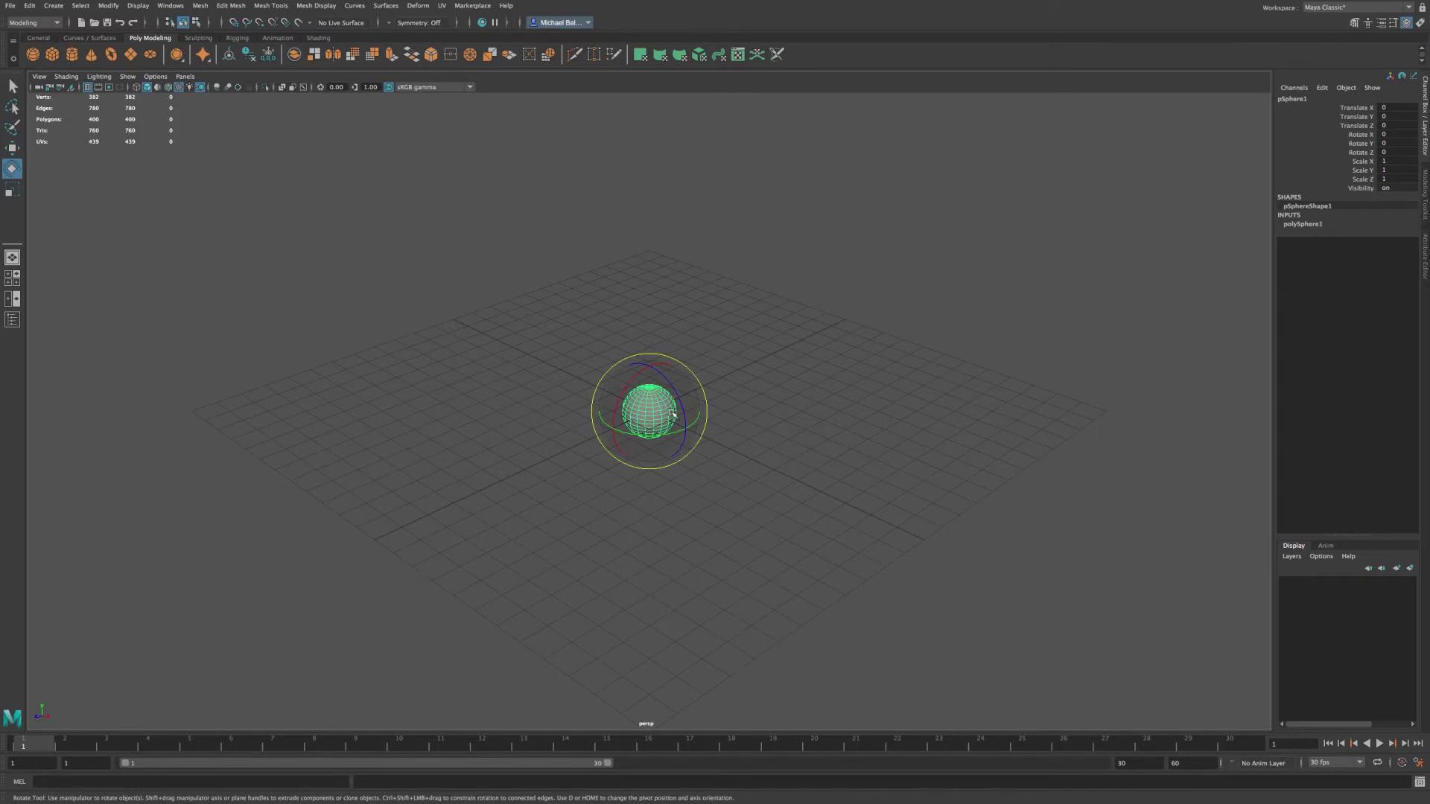
left_click_drag(674, 410, 677, 403)
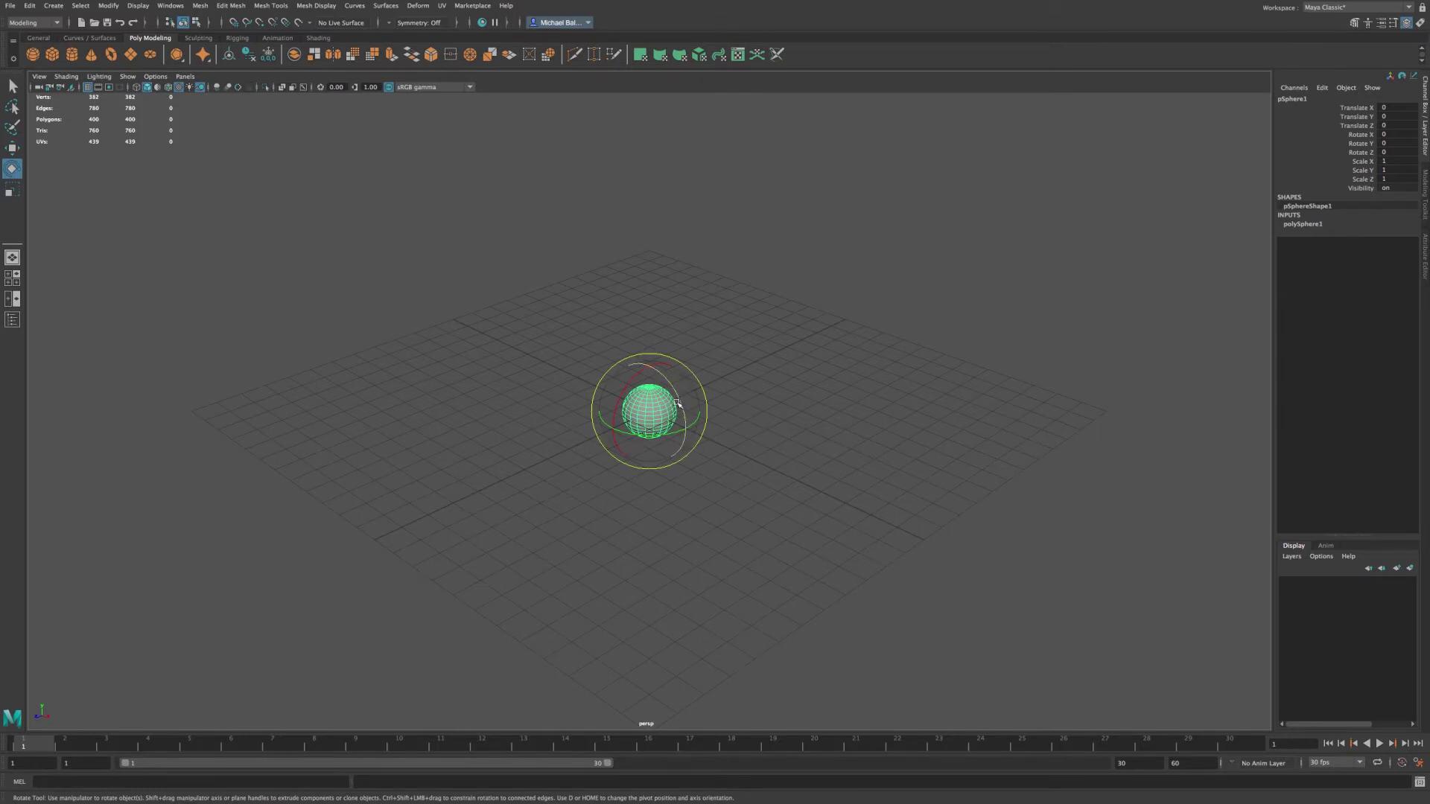
key("r")
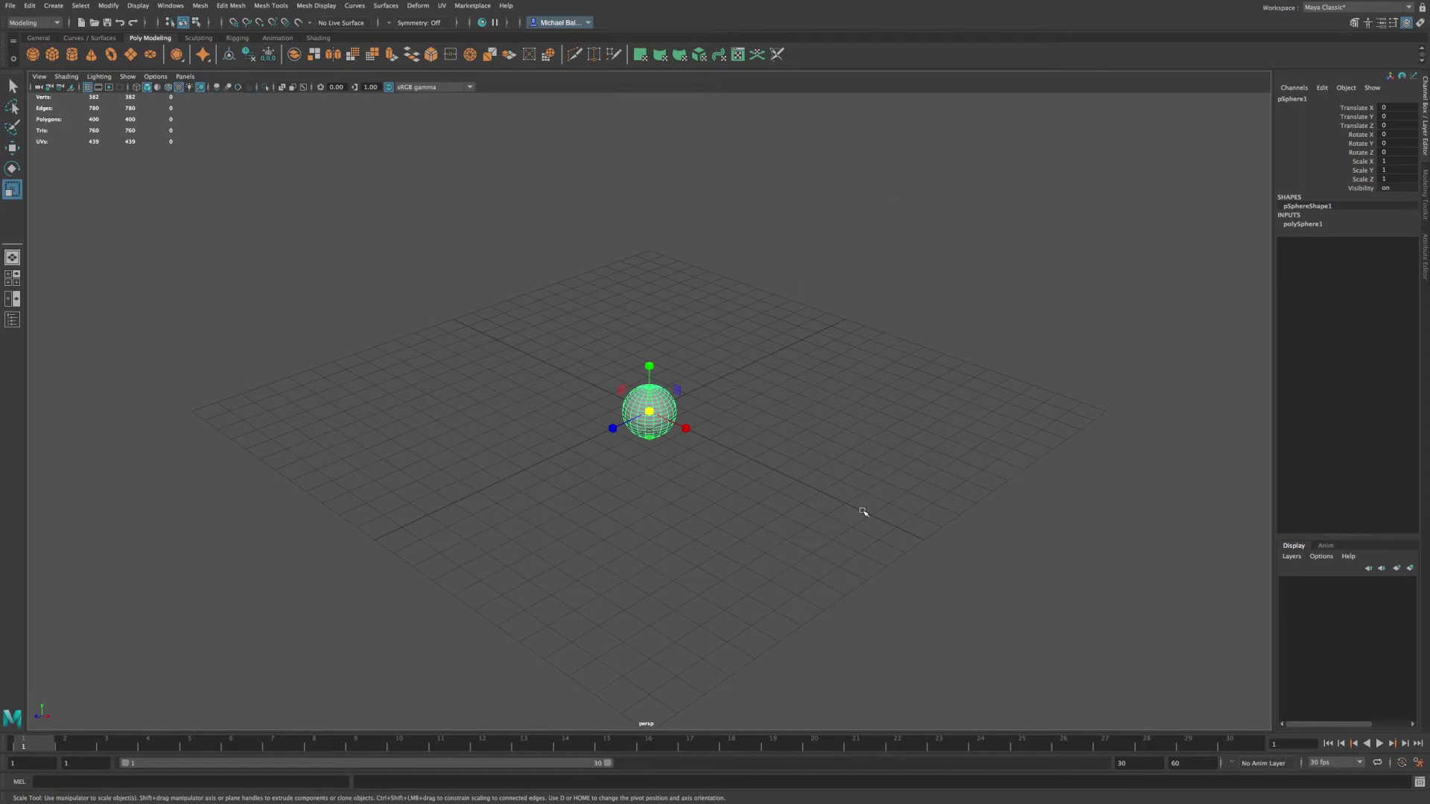
- Try the four-view and Front/Persp layouts, settling on a single perspective view
left_click(15, 281)
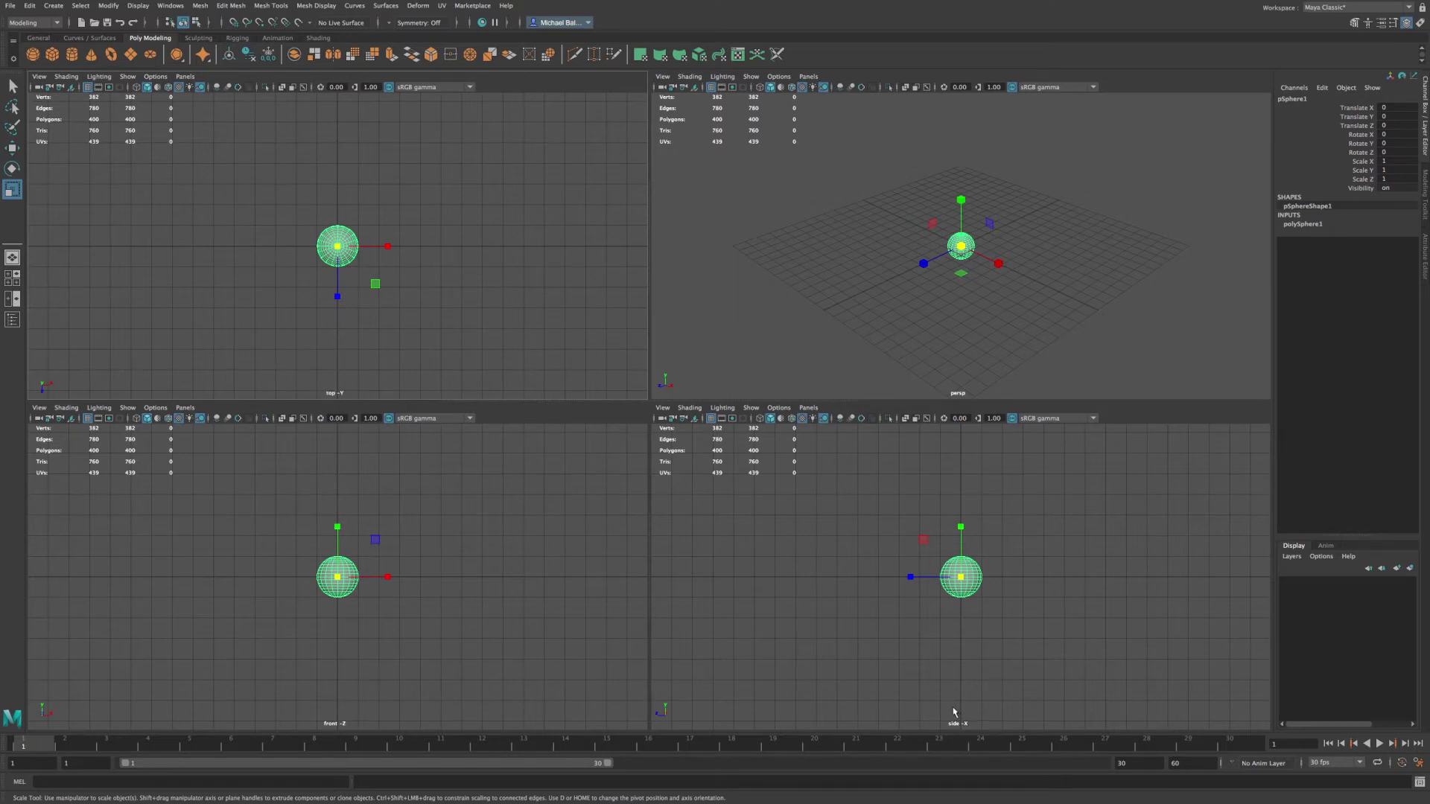
left_click(12, 258)
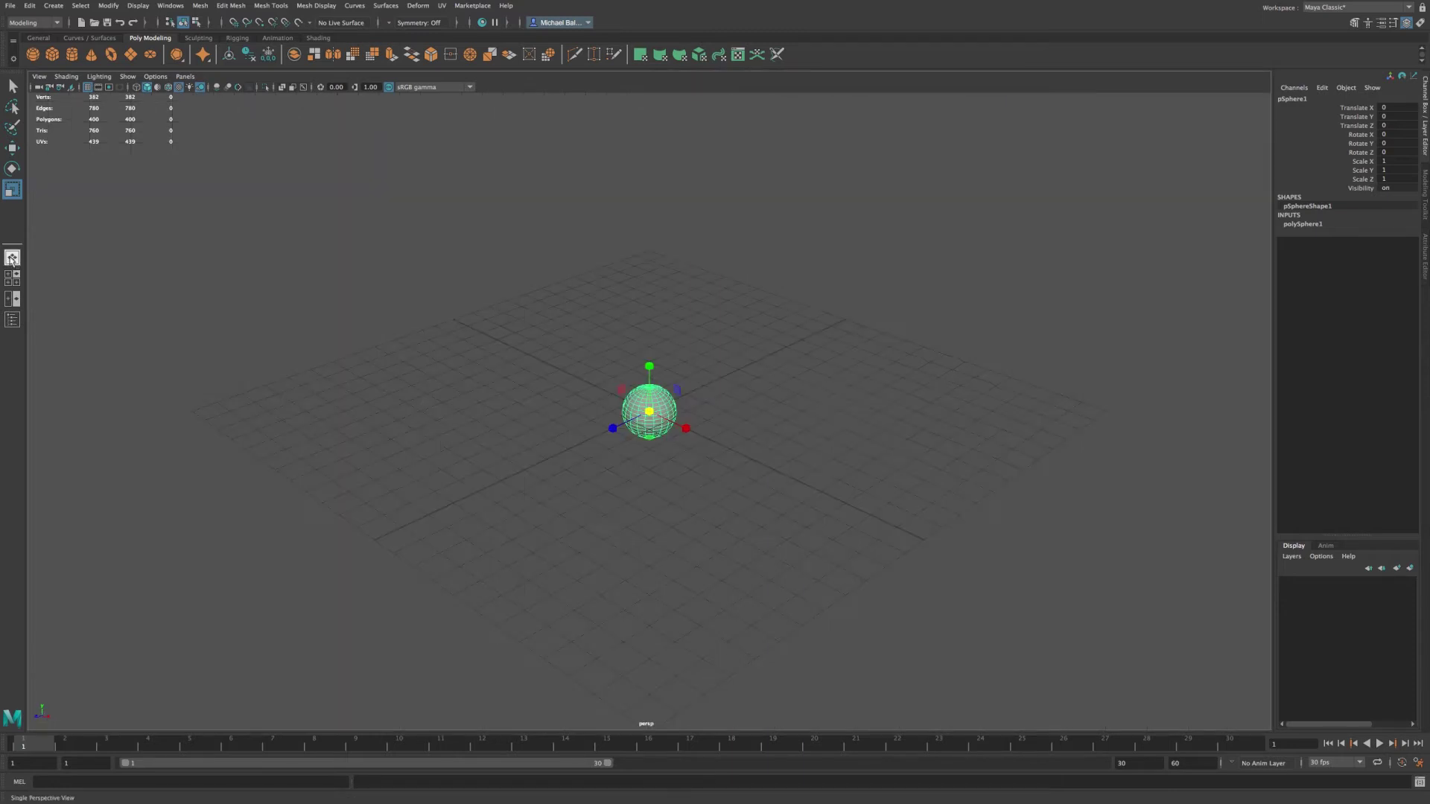
left_click(12, 300)
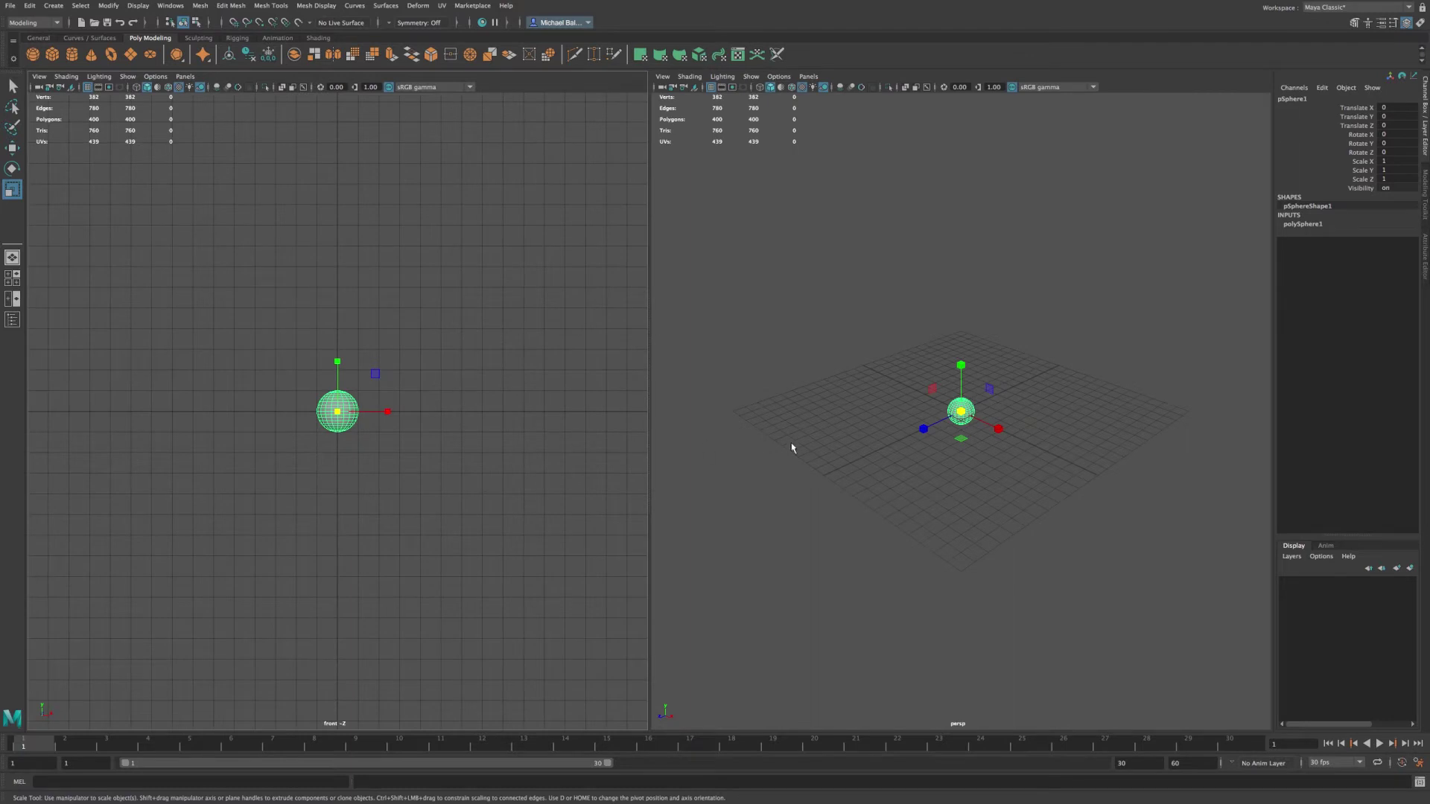
left_click(13, 258)
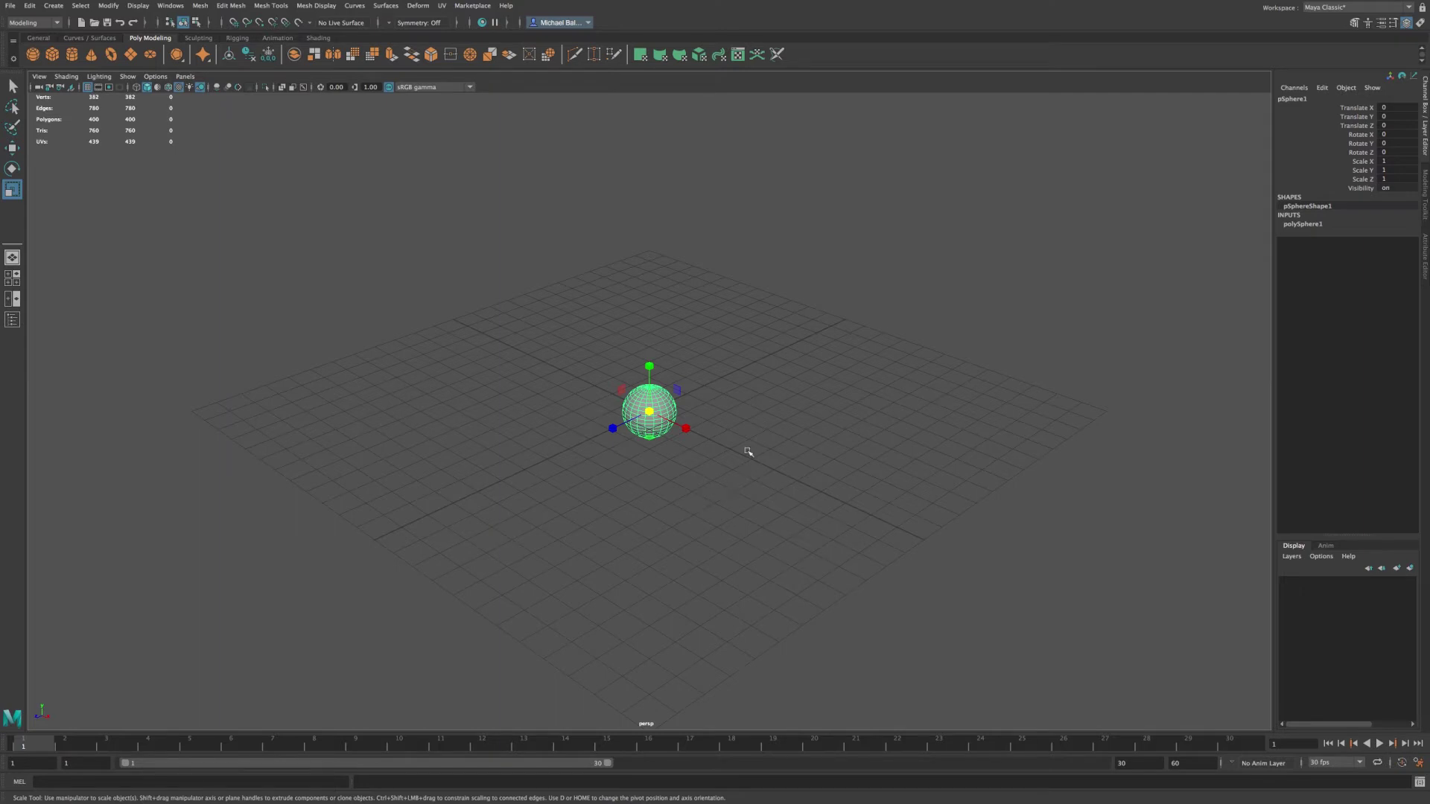
key("space")
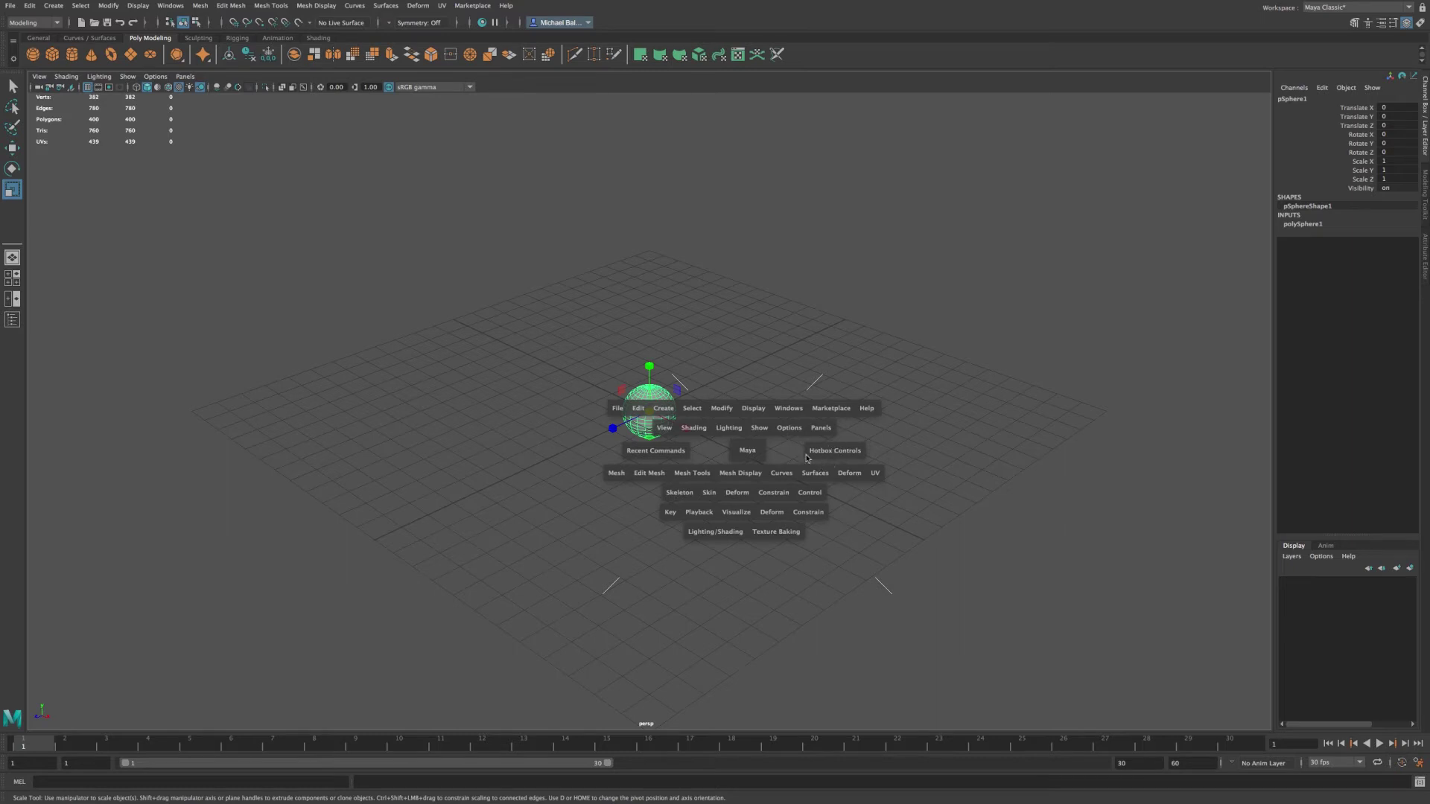
- Use the spacebar to maximize and restore the perspective and front panes of the two-pane layout
key("space")
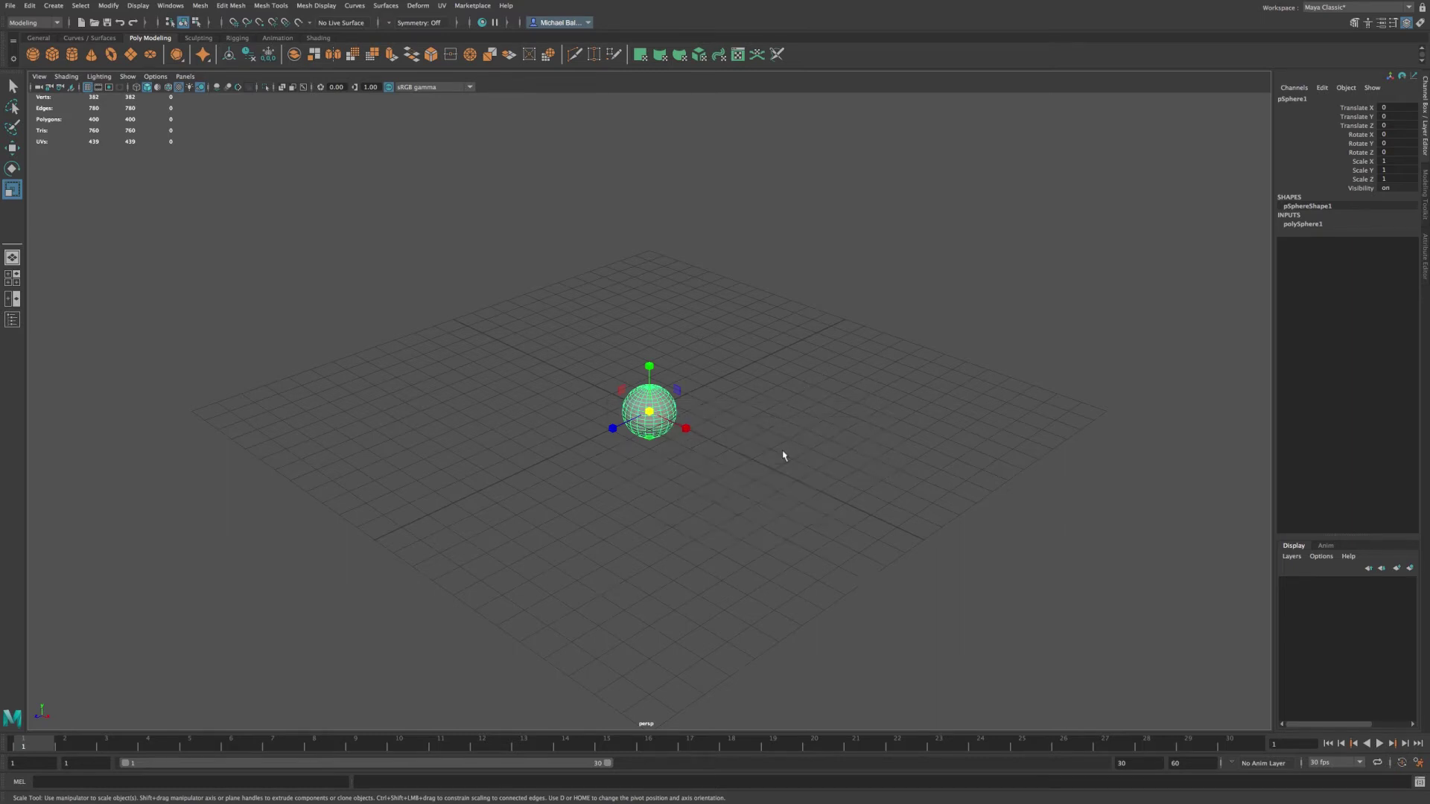
key("space")
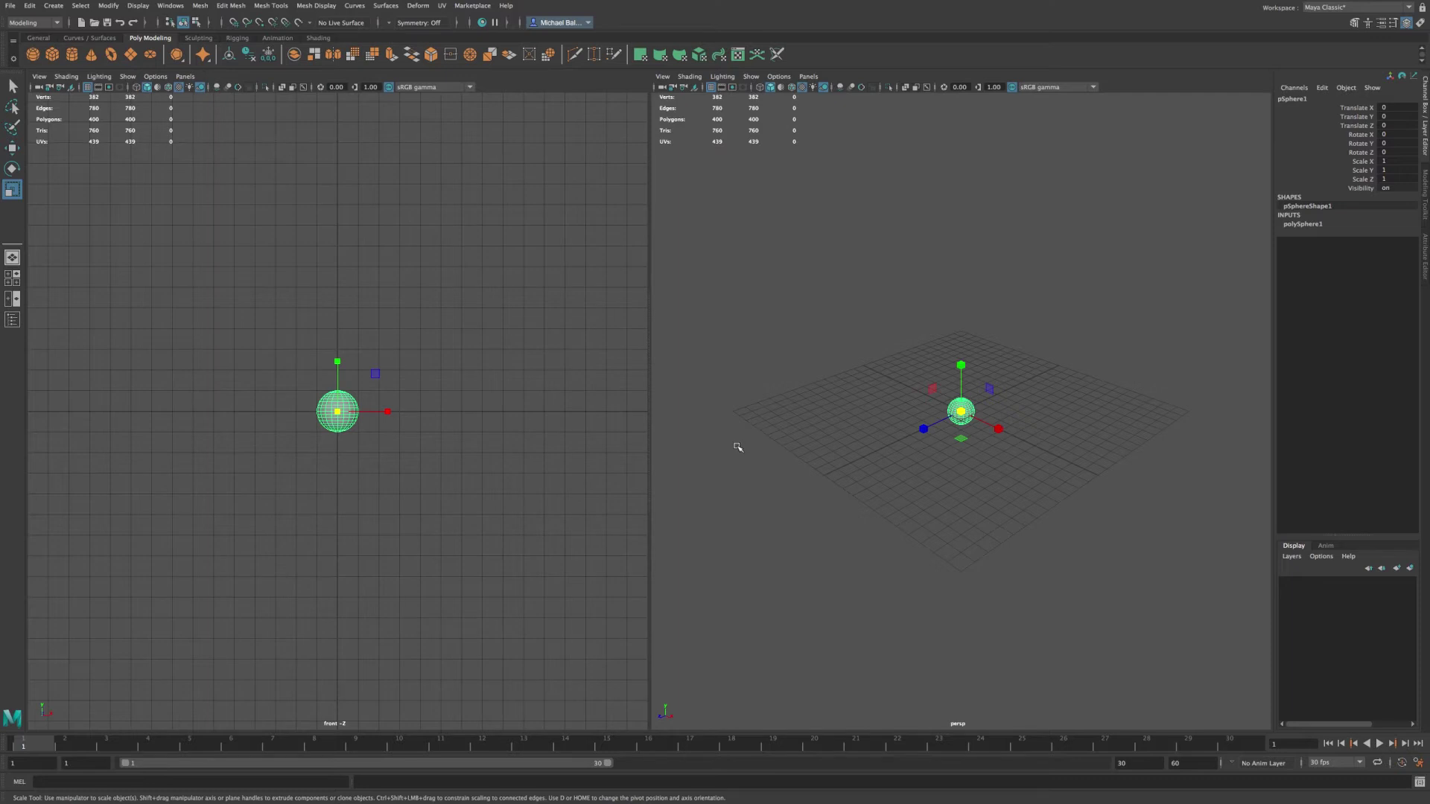
key("space")
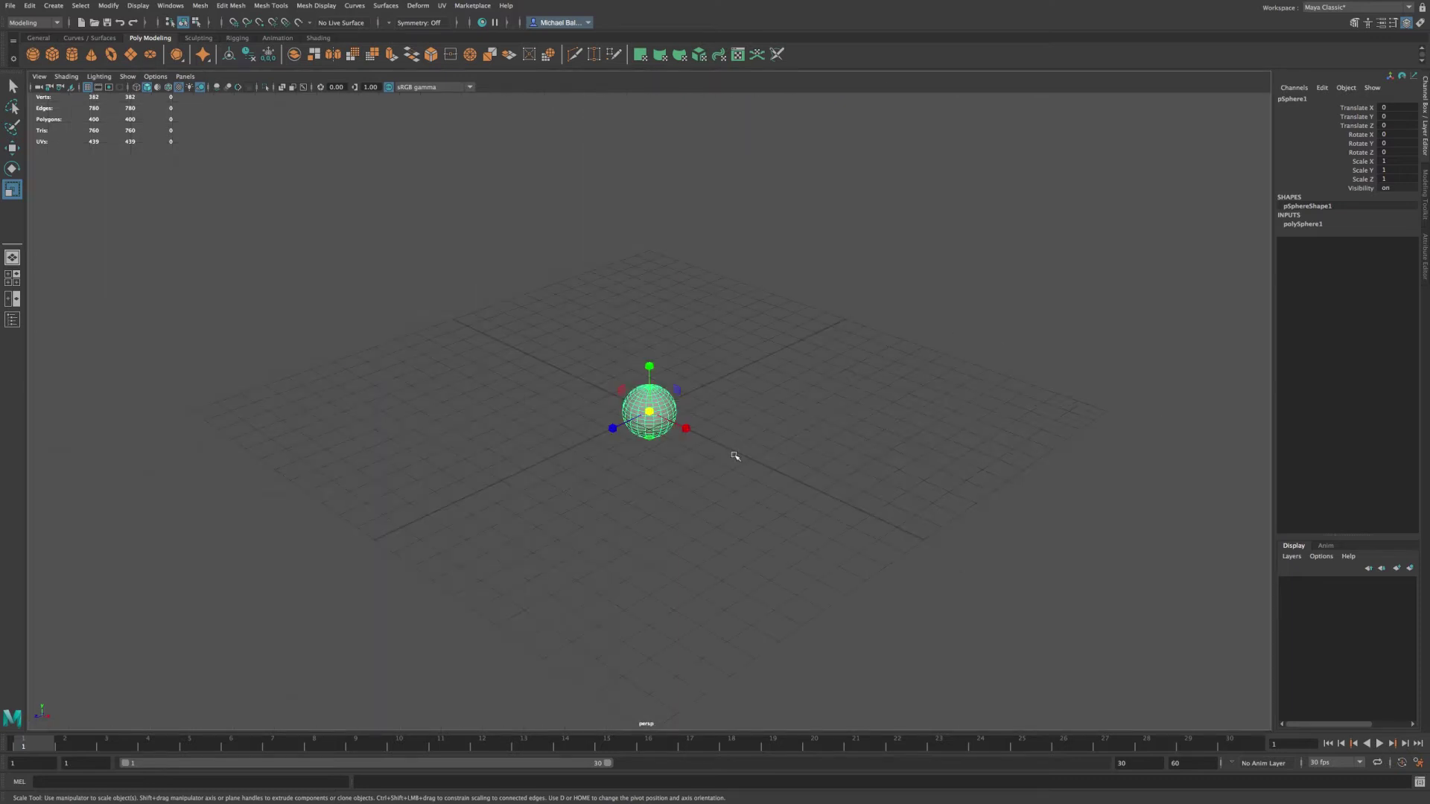
key("space")
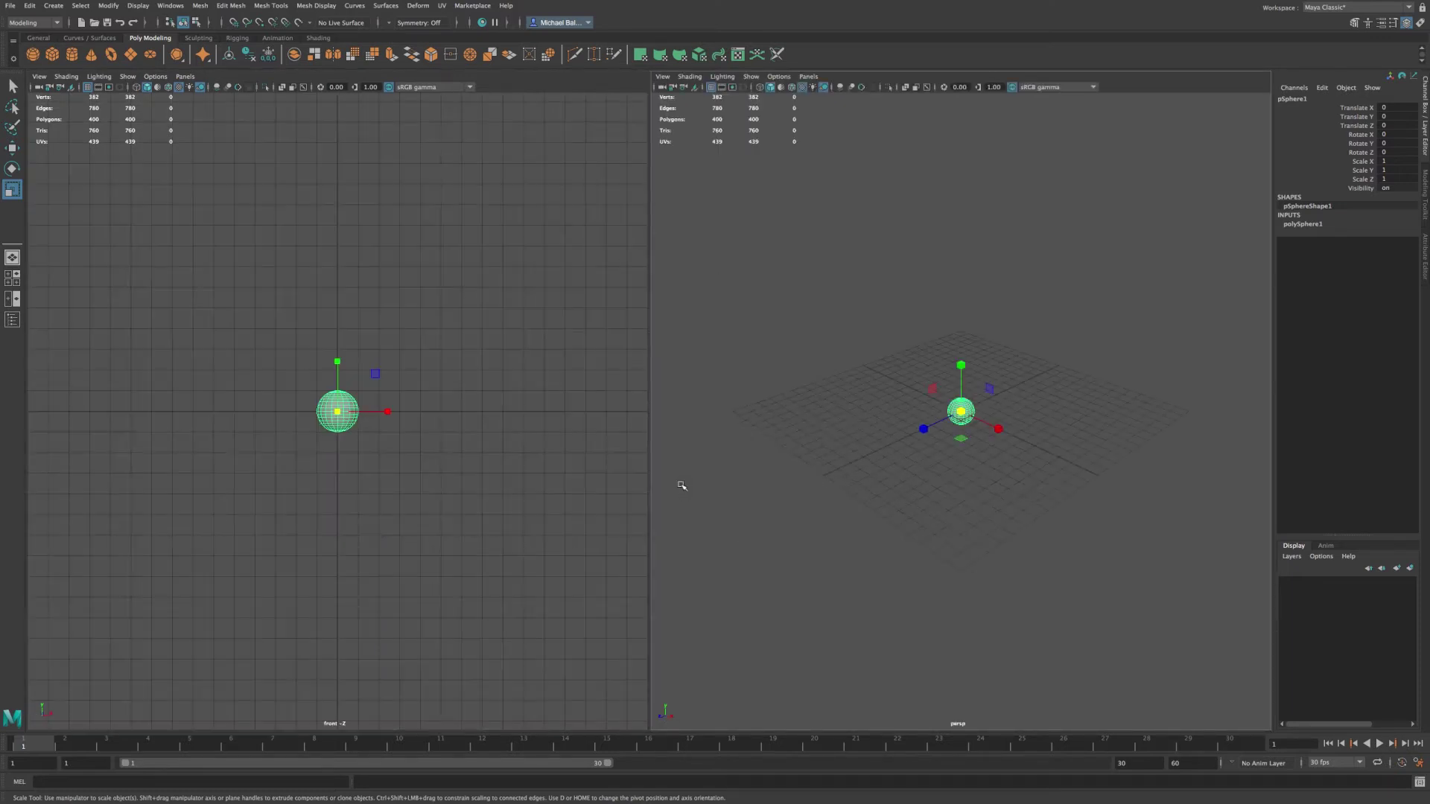
key("space")
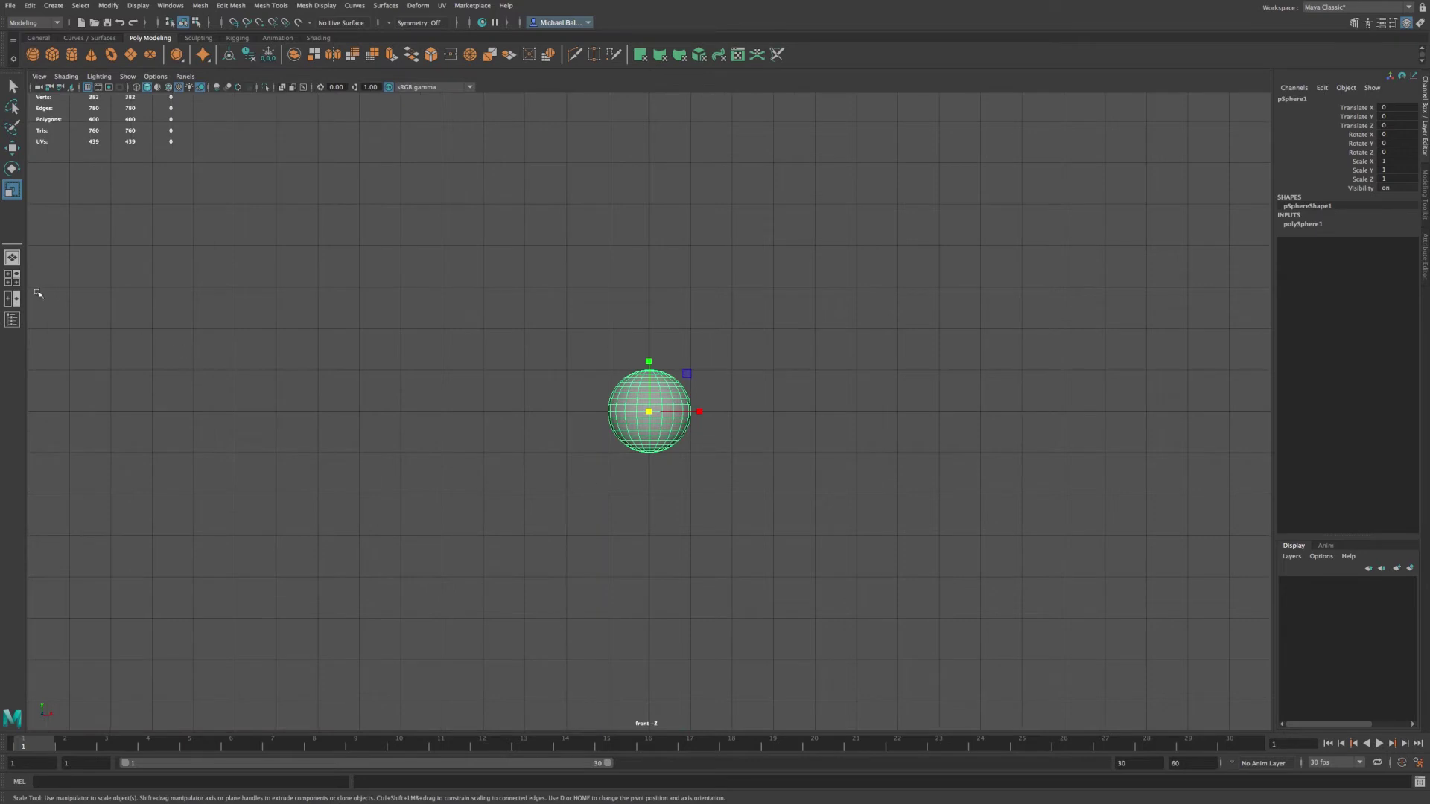
- Switch to the four-view layout and toggle the top and perspective views maximized and back
left_click(12, 277)
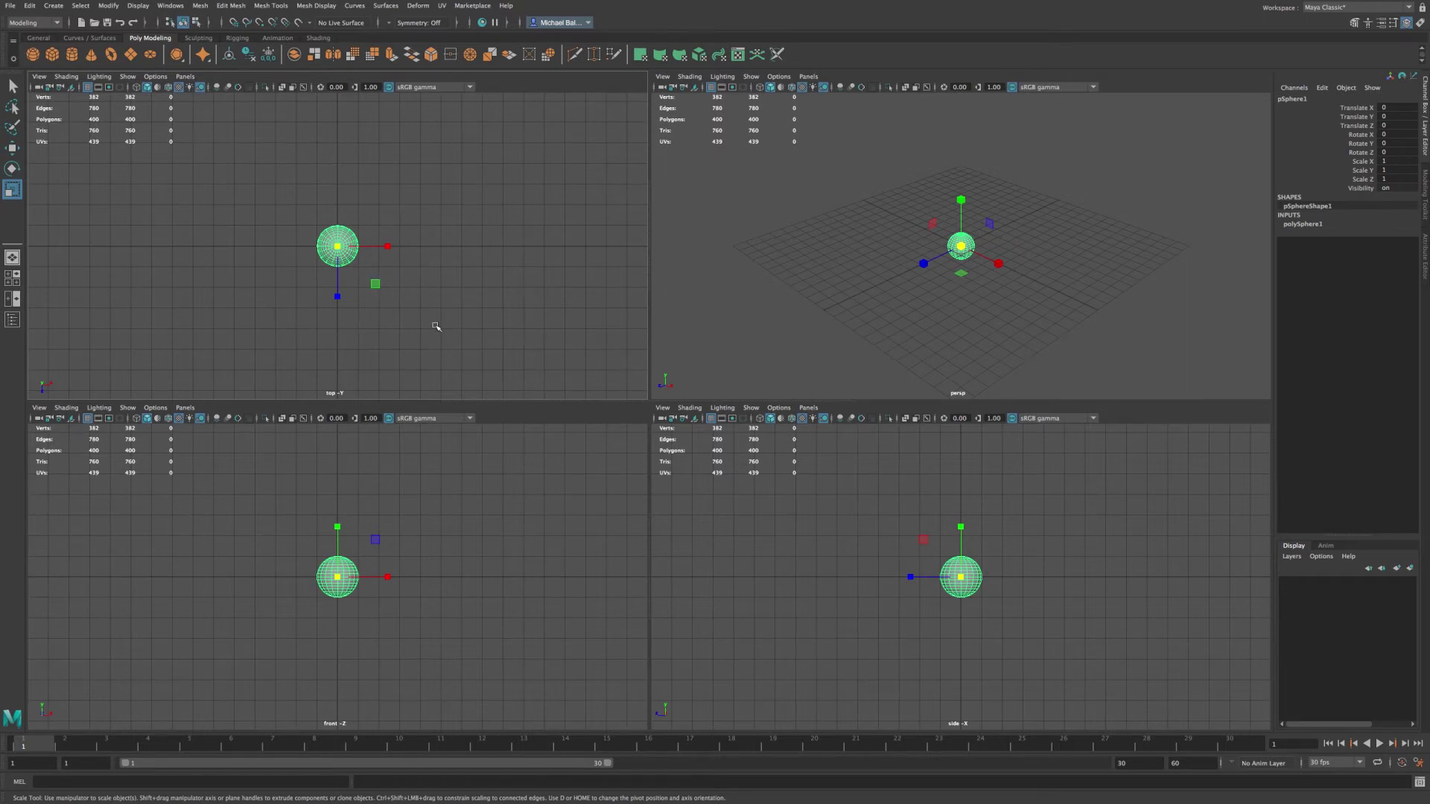
key("space")
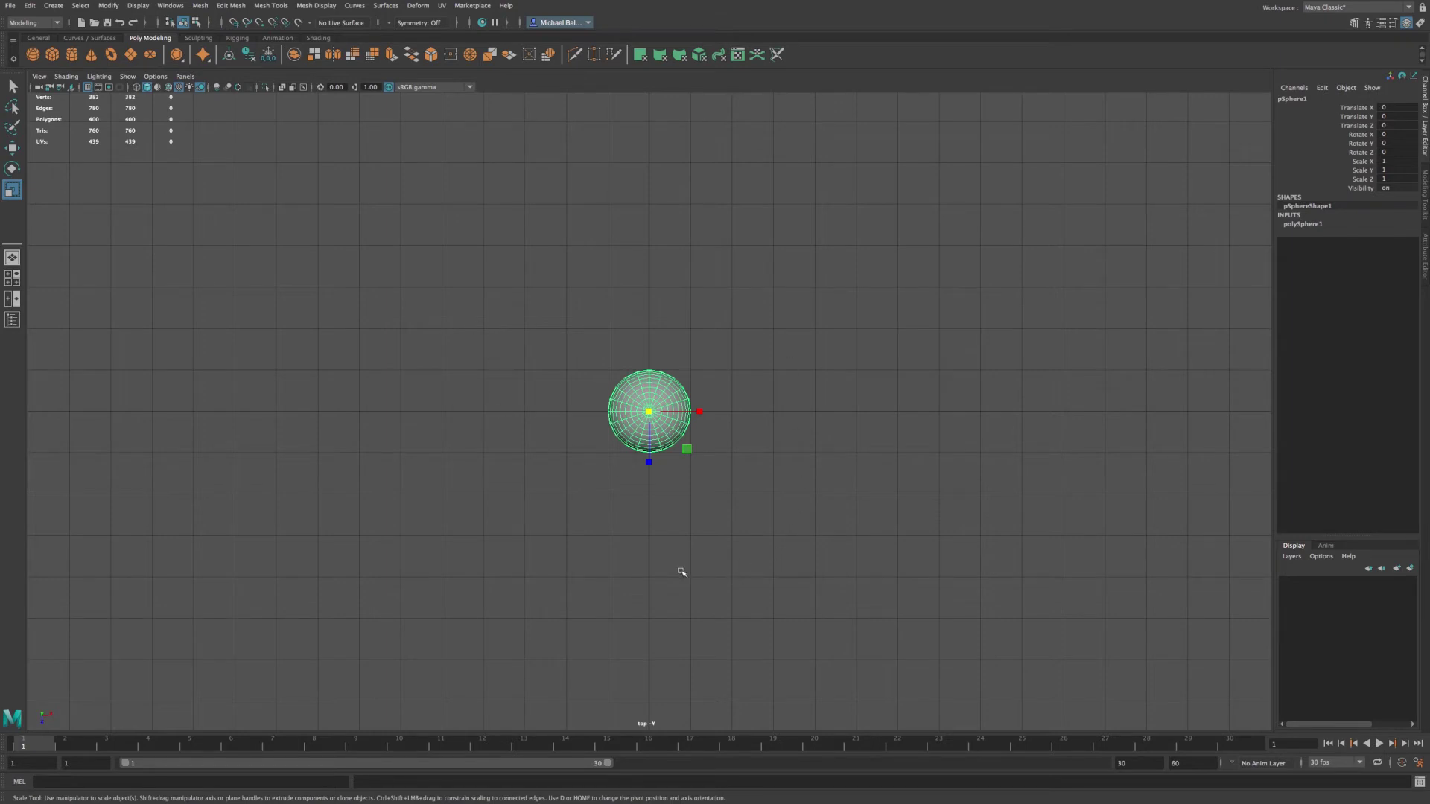
key("space")
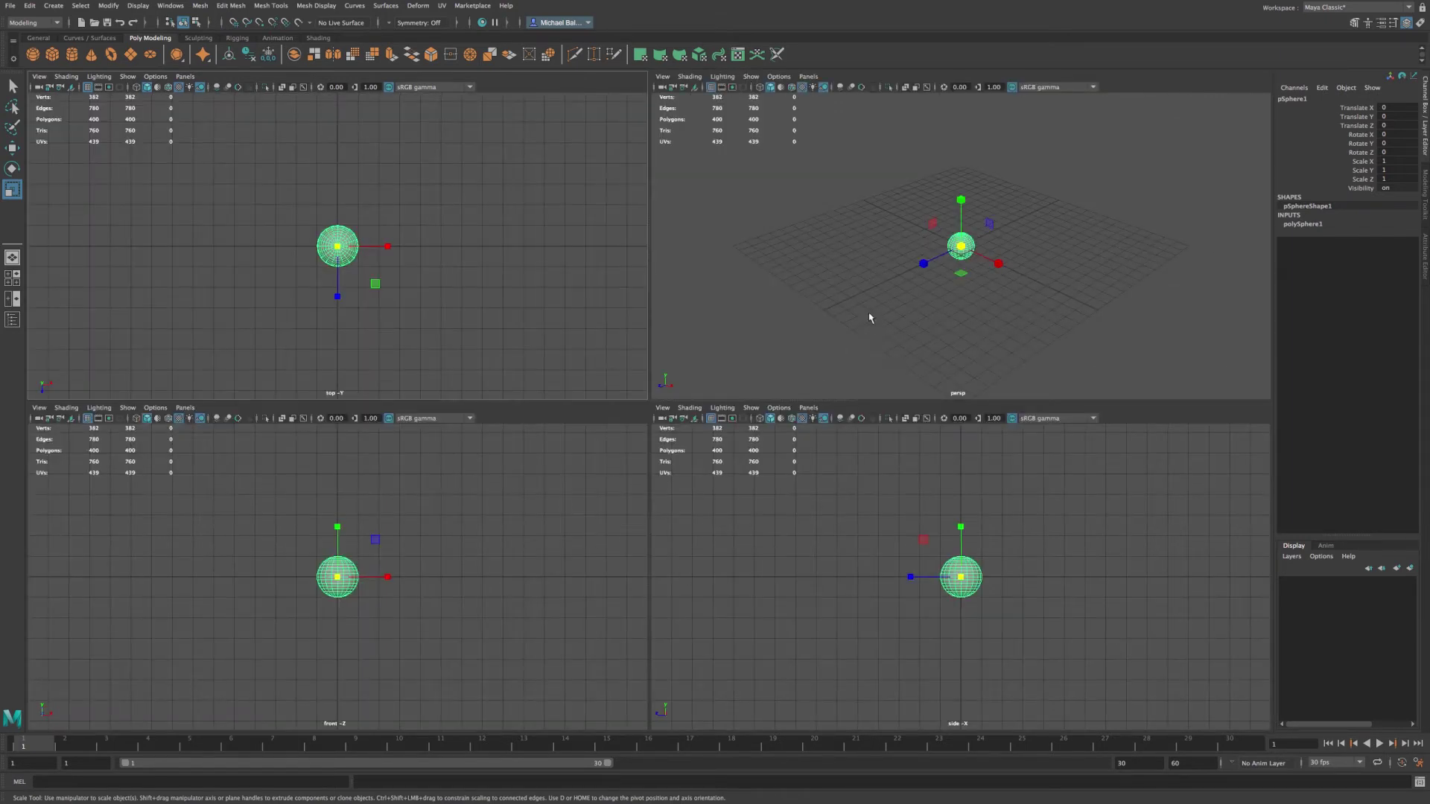
key("space")
key("space")
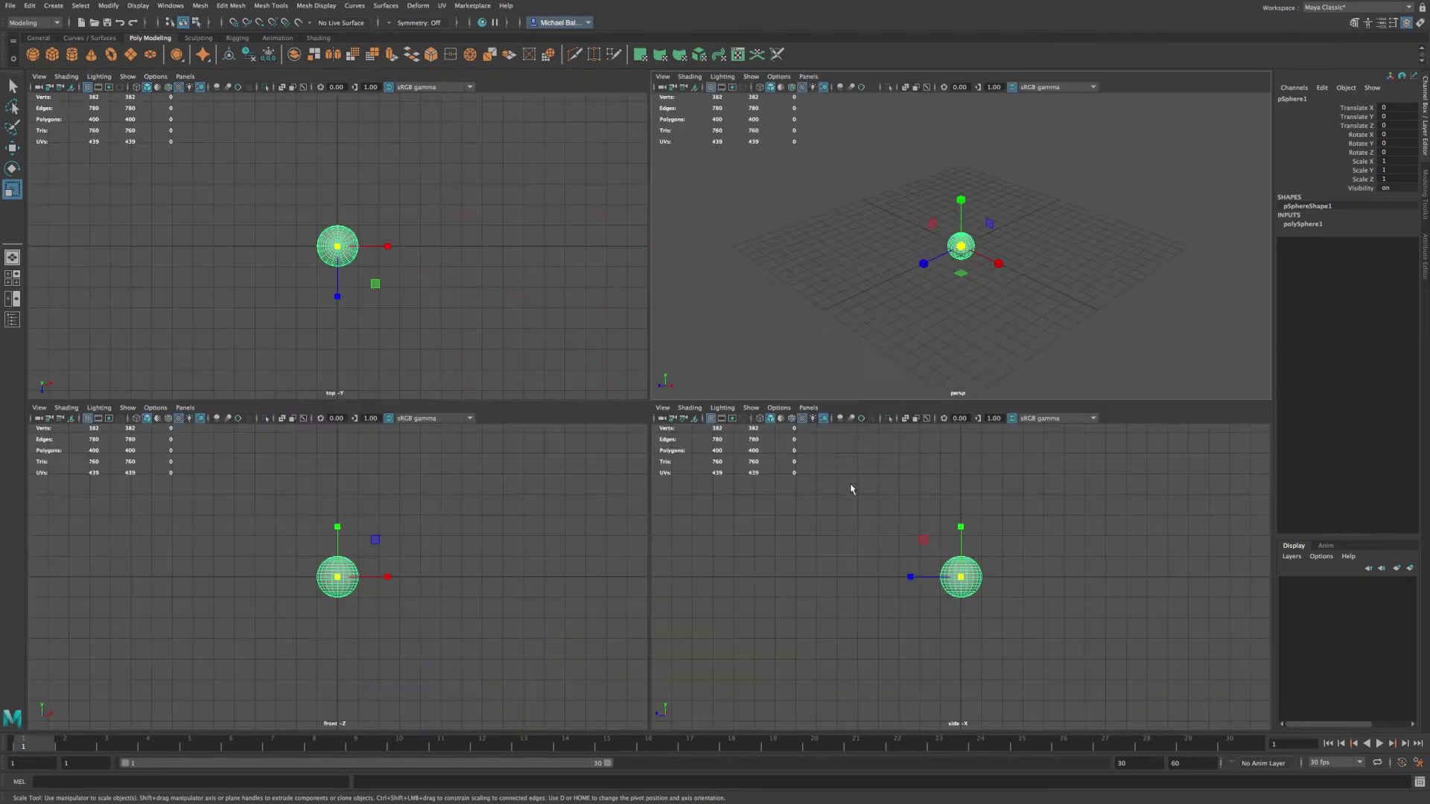
key("space")
key("space")
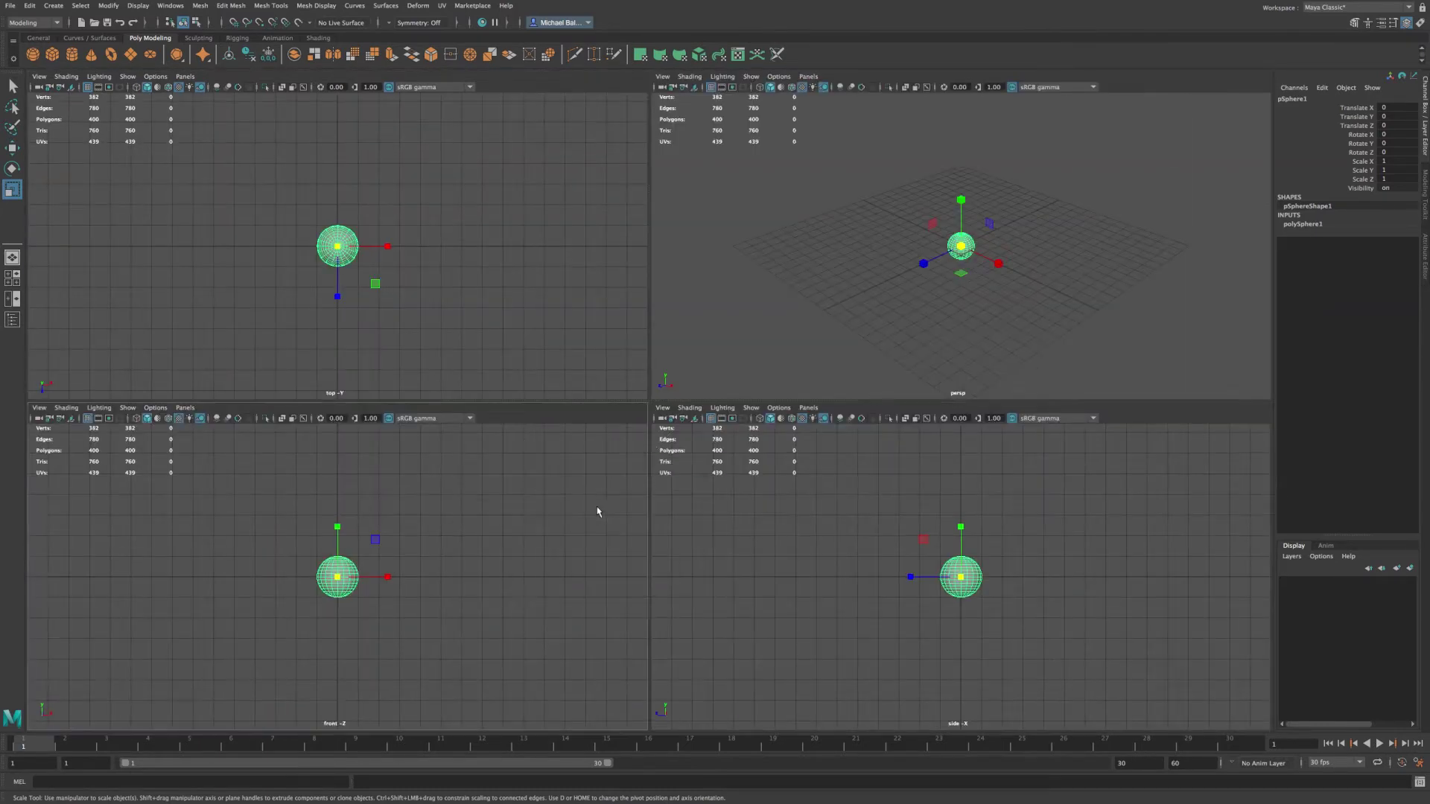
key("space")
key("space")
key("space")
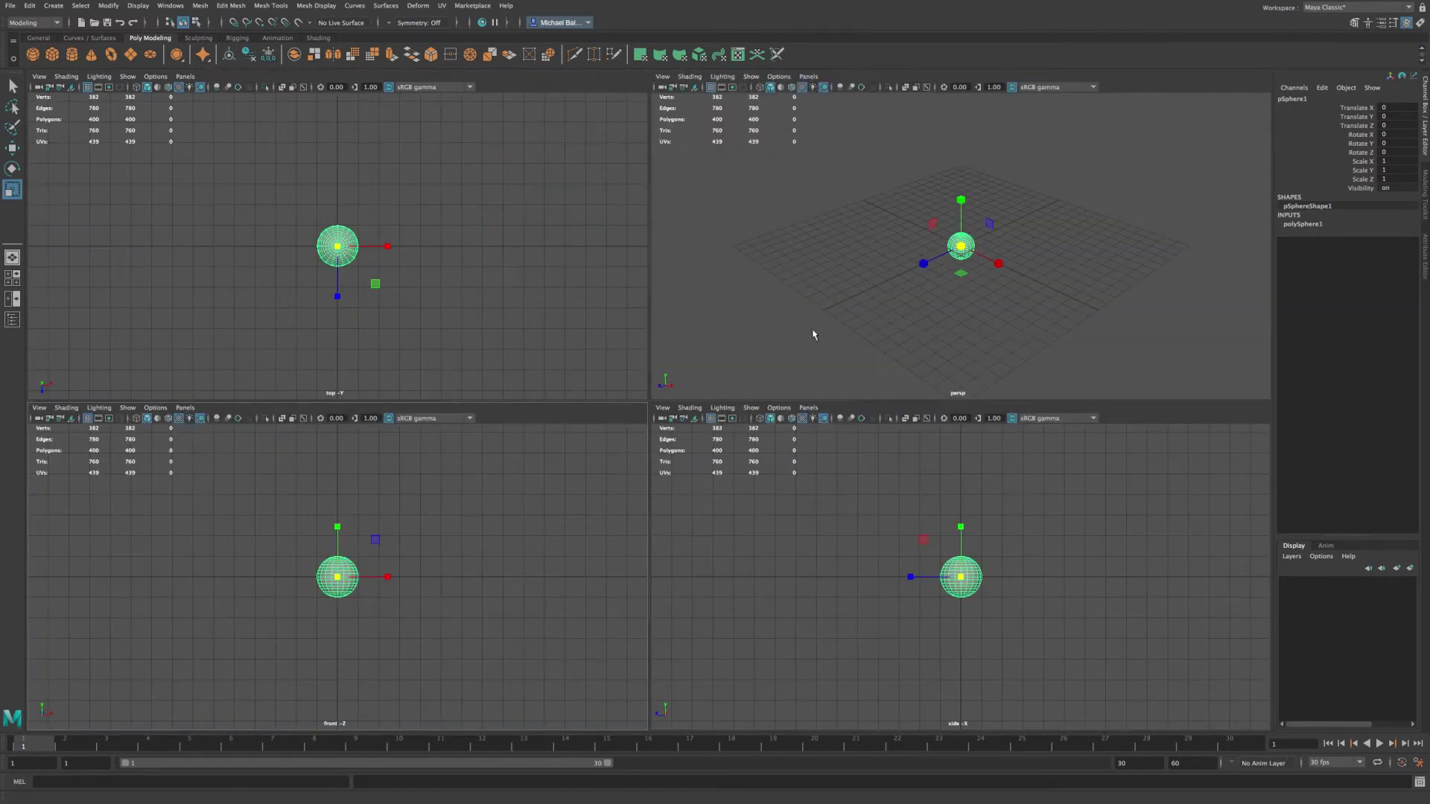
key("space")
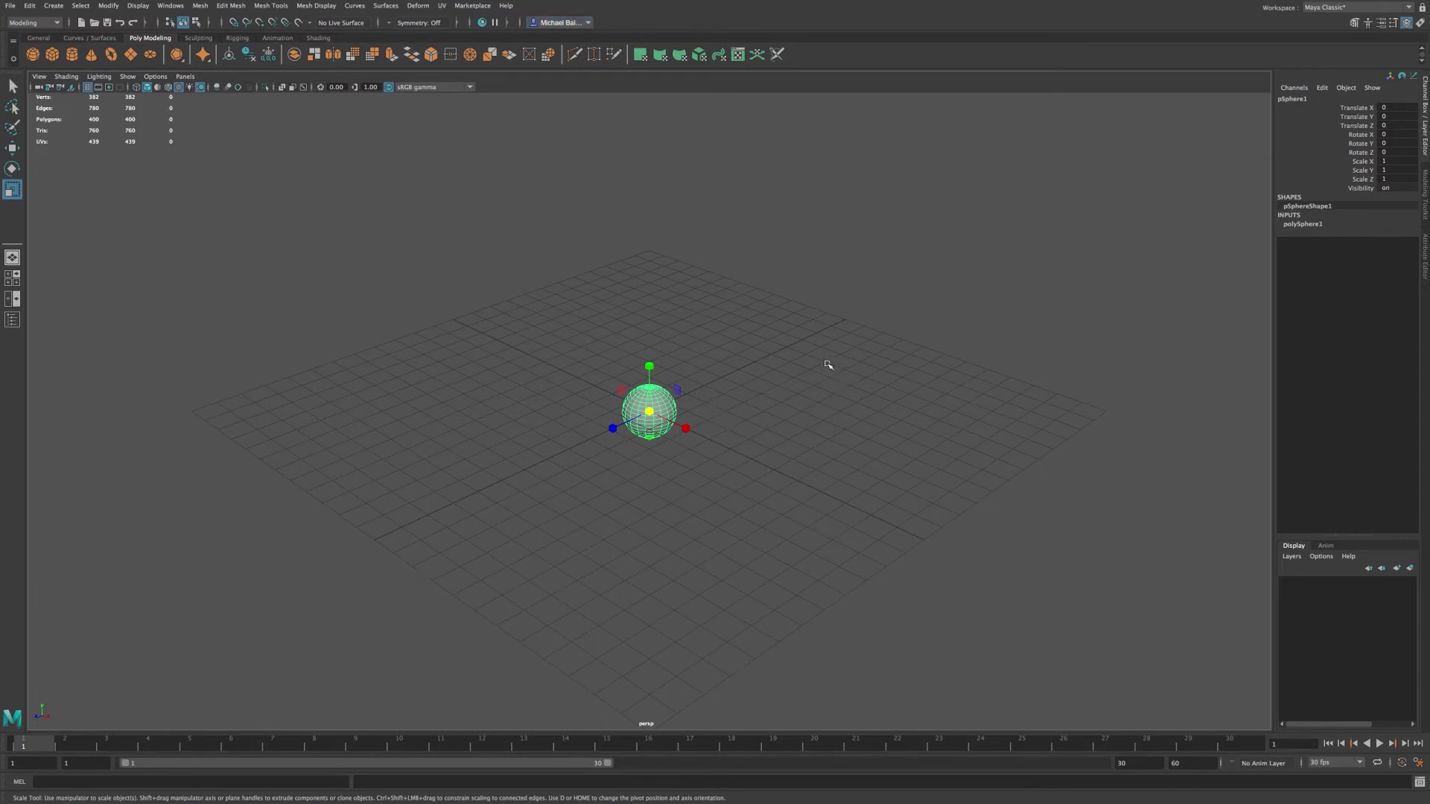
- Tumble and dolly the perspective camera, then scale the sphere uniformly to 1.294
key("alt")
left_click_drag(827, 359, 788, 355, "alt")
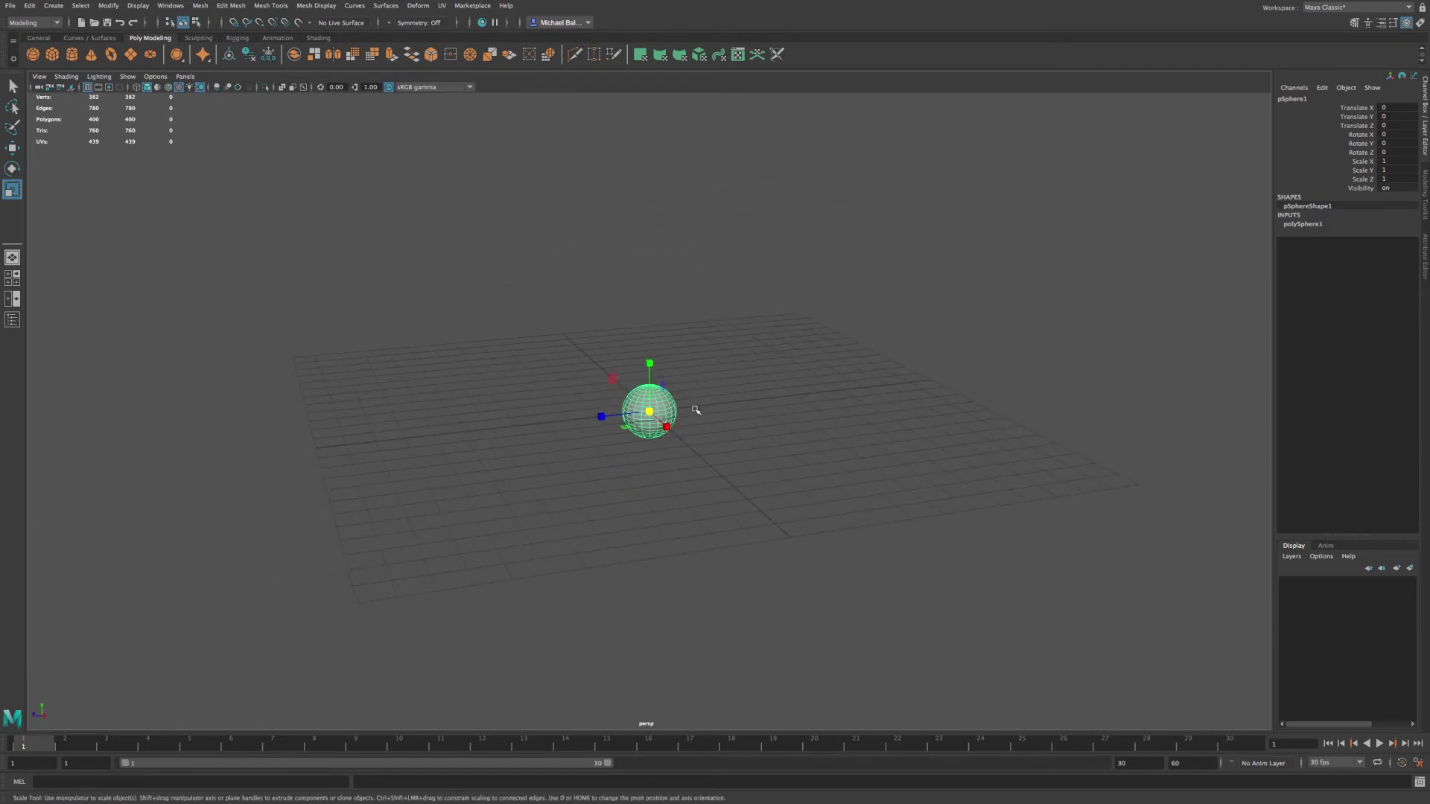
left_click_drag(668, 416, 604, 420, "alt")
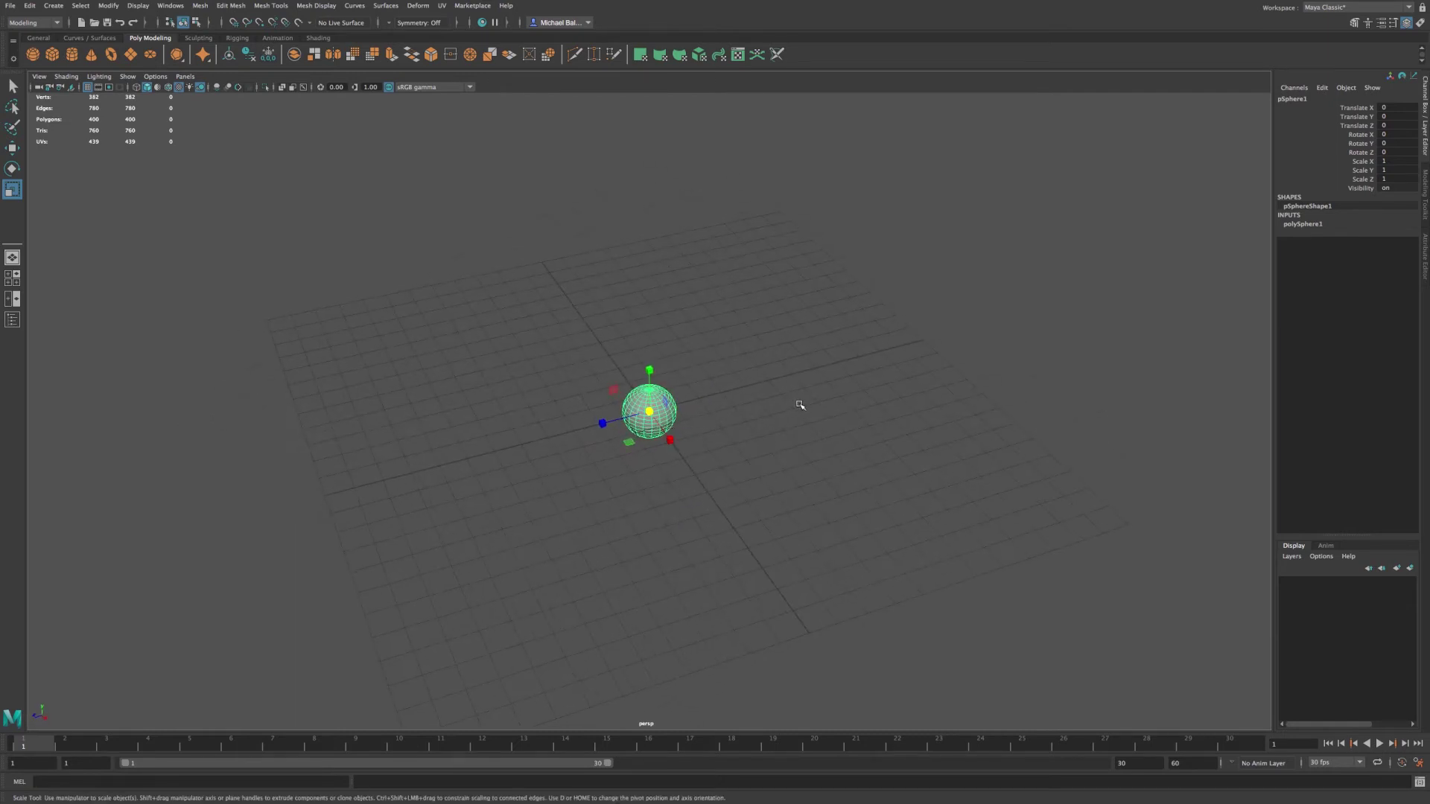
right_click_drag(797, 402, 897, 411, "alt")
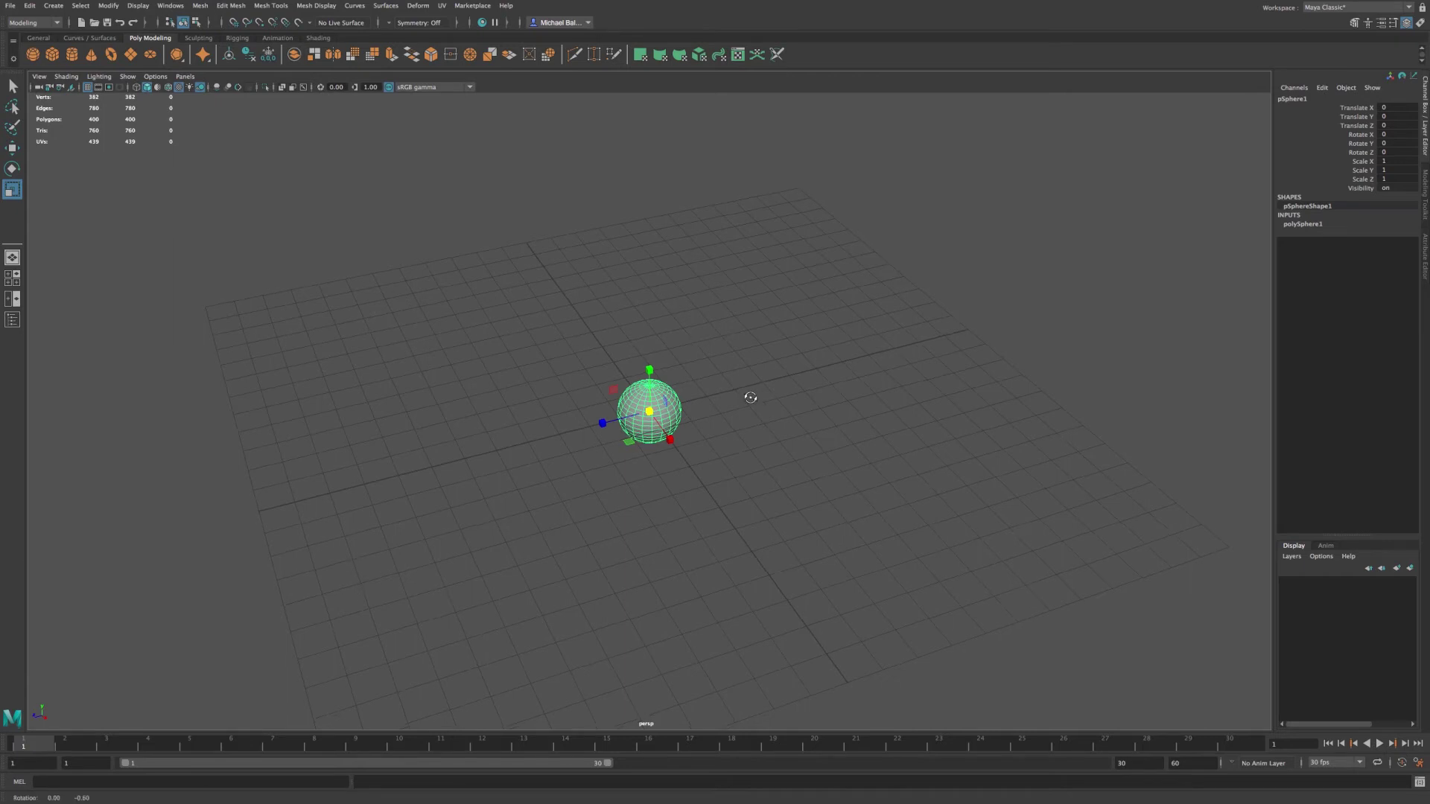
left_click_drag(747, 396, 752, 399, "alt")
middle_click_drag(747, 399, 774, 400)
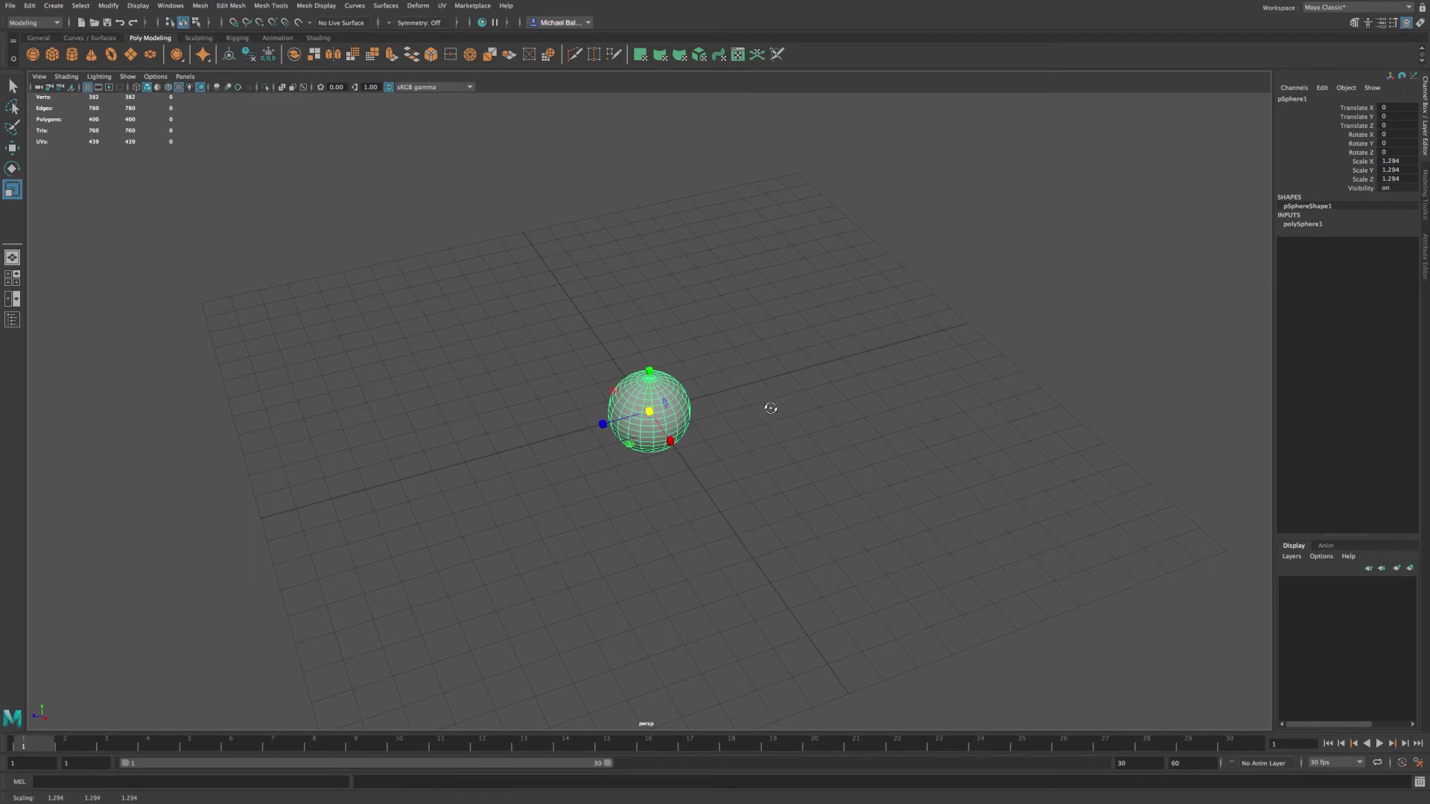
left_click(779, 410)
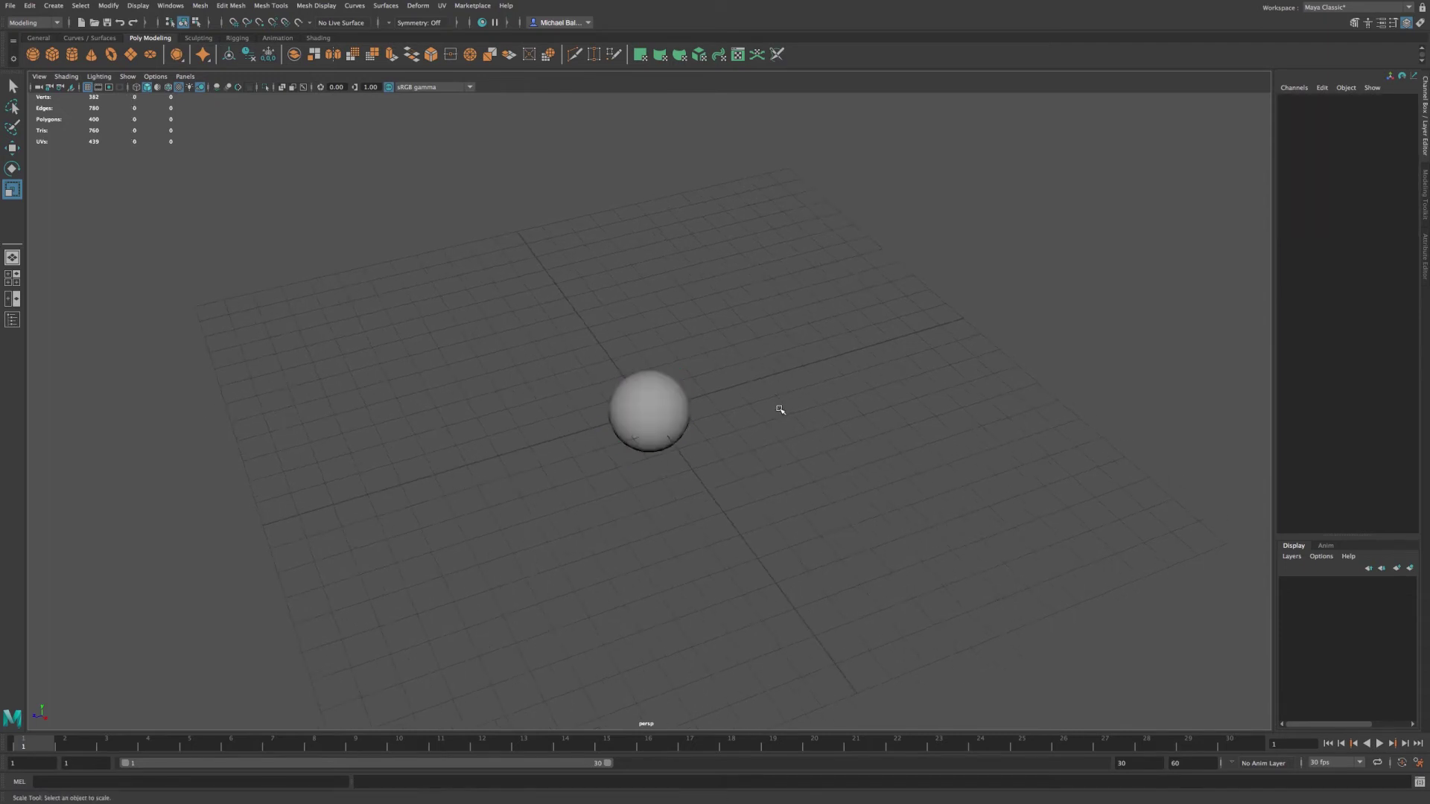
middle_click_drag(775, 405, 942, 365, "alt")
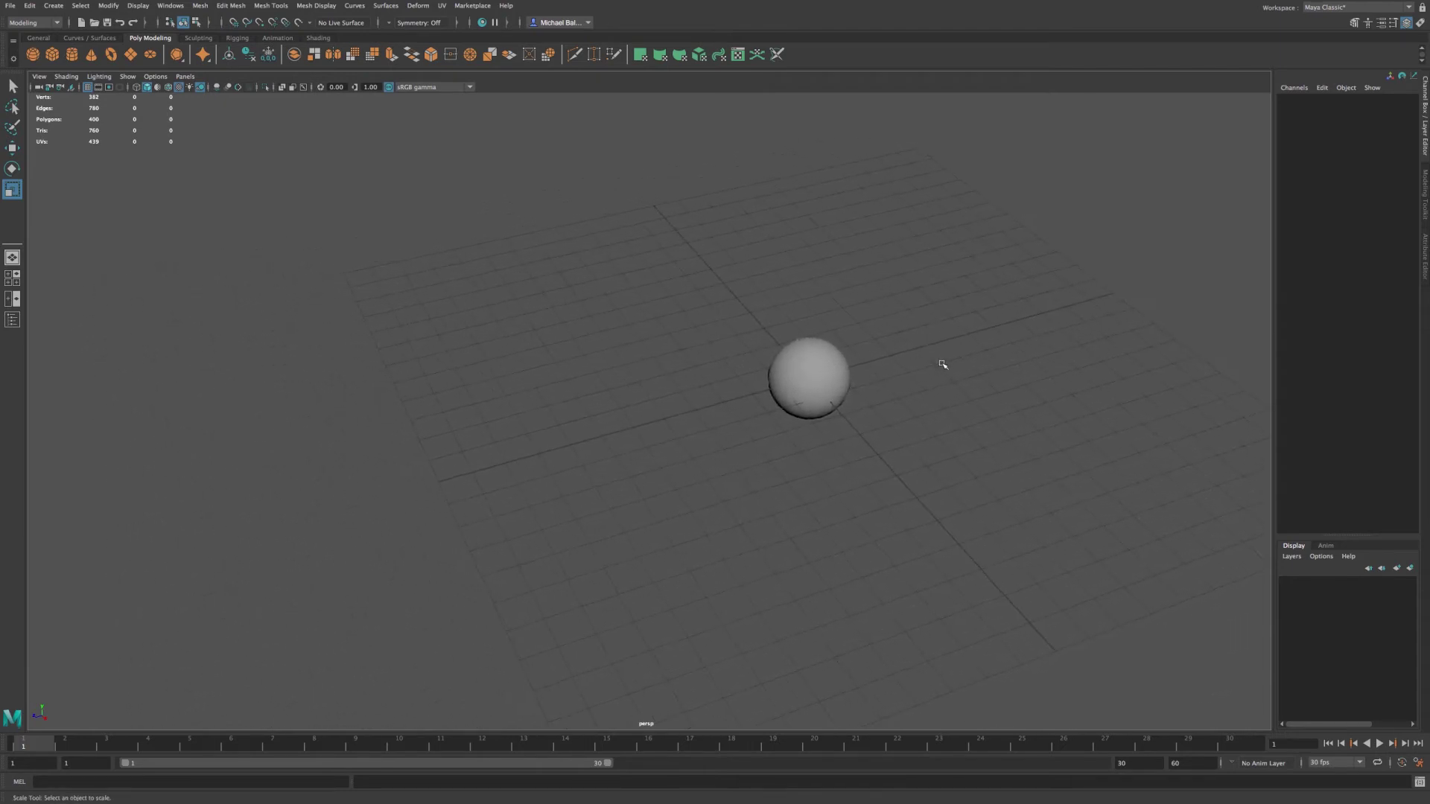
left_click(838, 400)
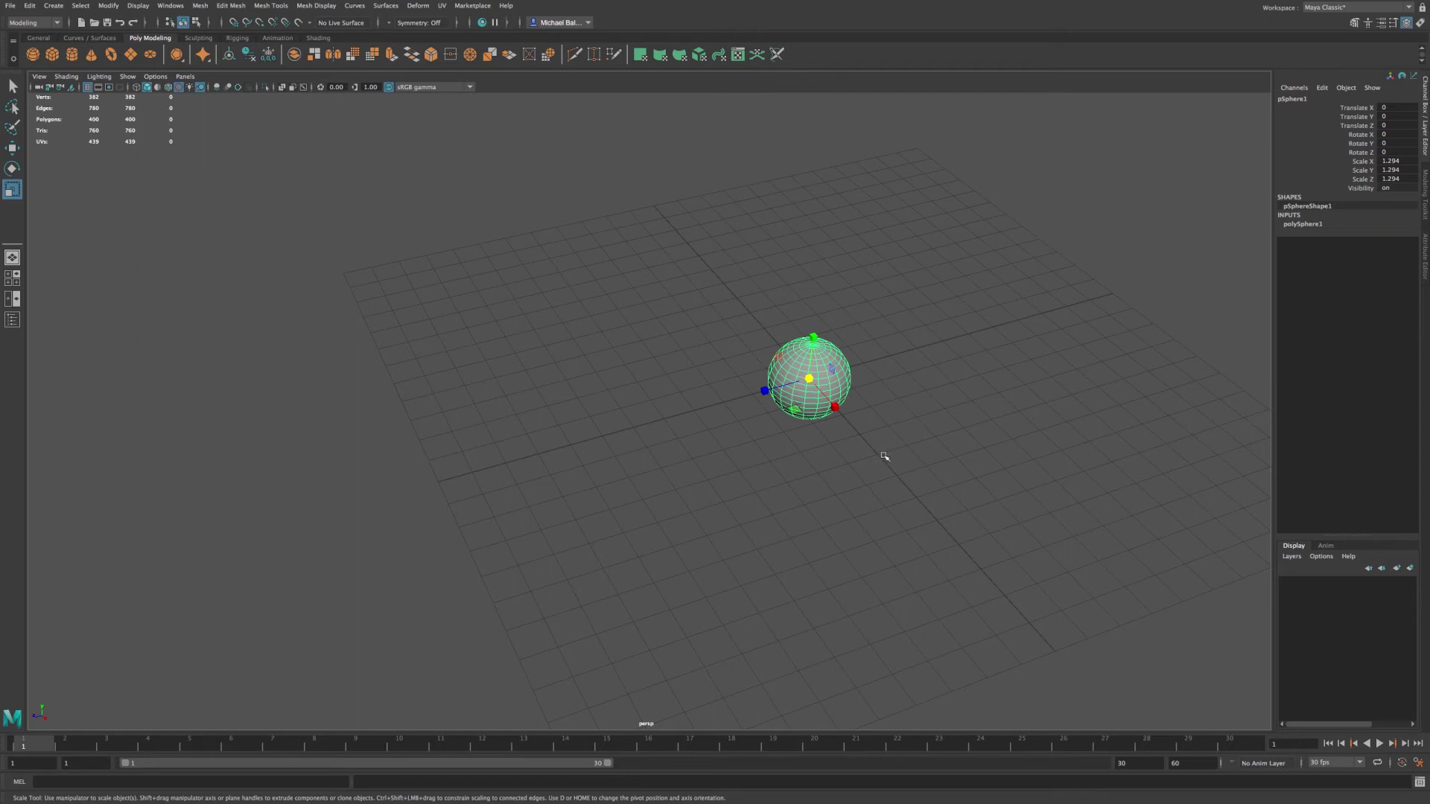
- Frame the sphere, scale it uniformly to 1.519, then deselect it
key("f")
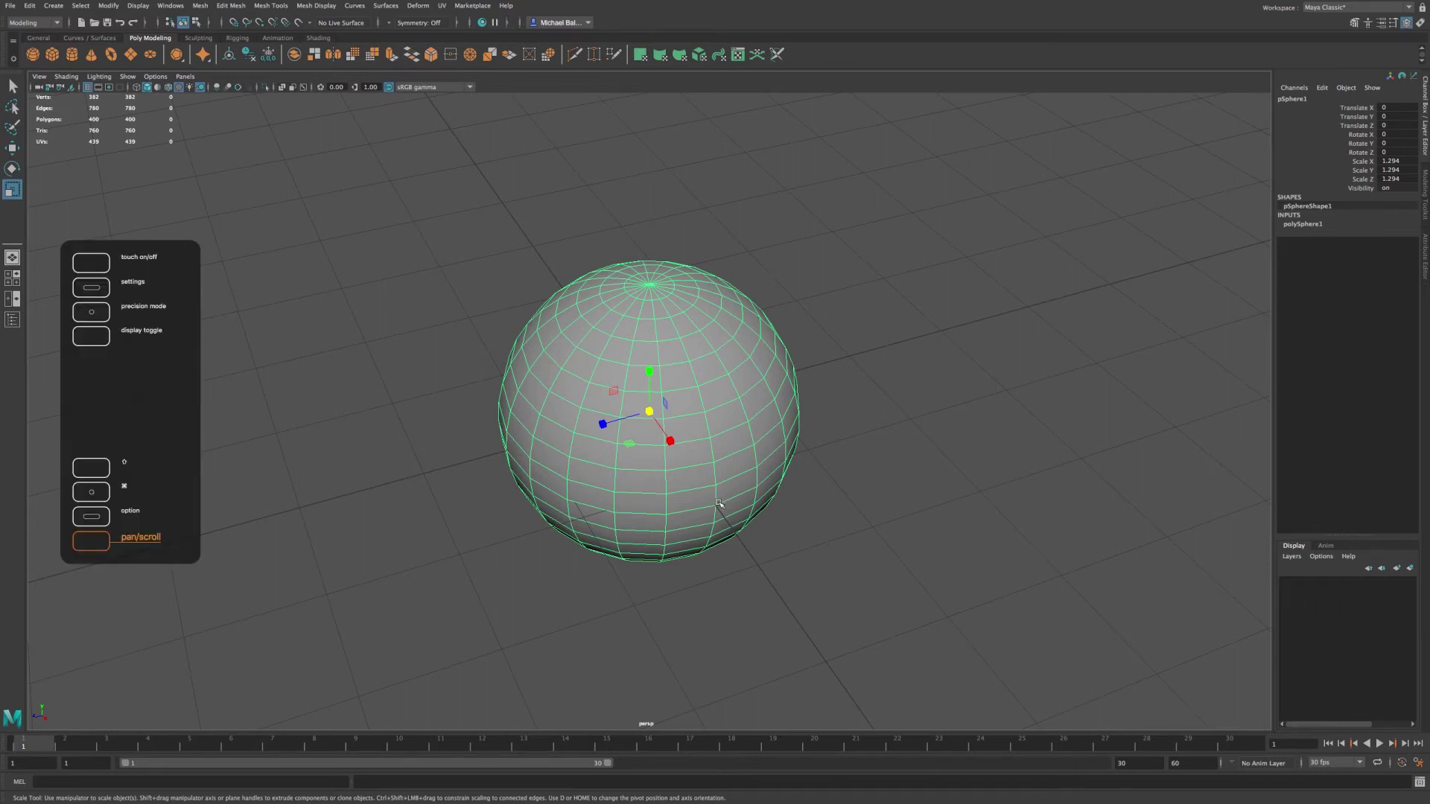
middle_click_drag(715, 493, 775, 475)
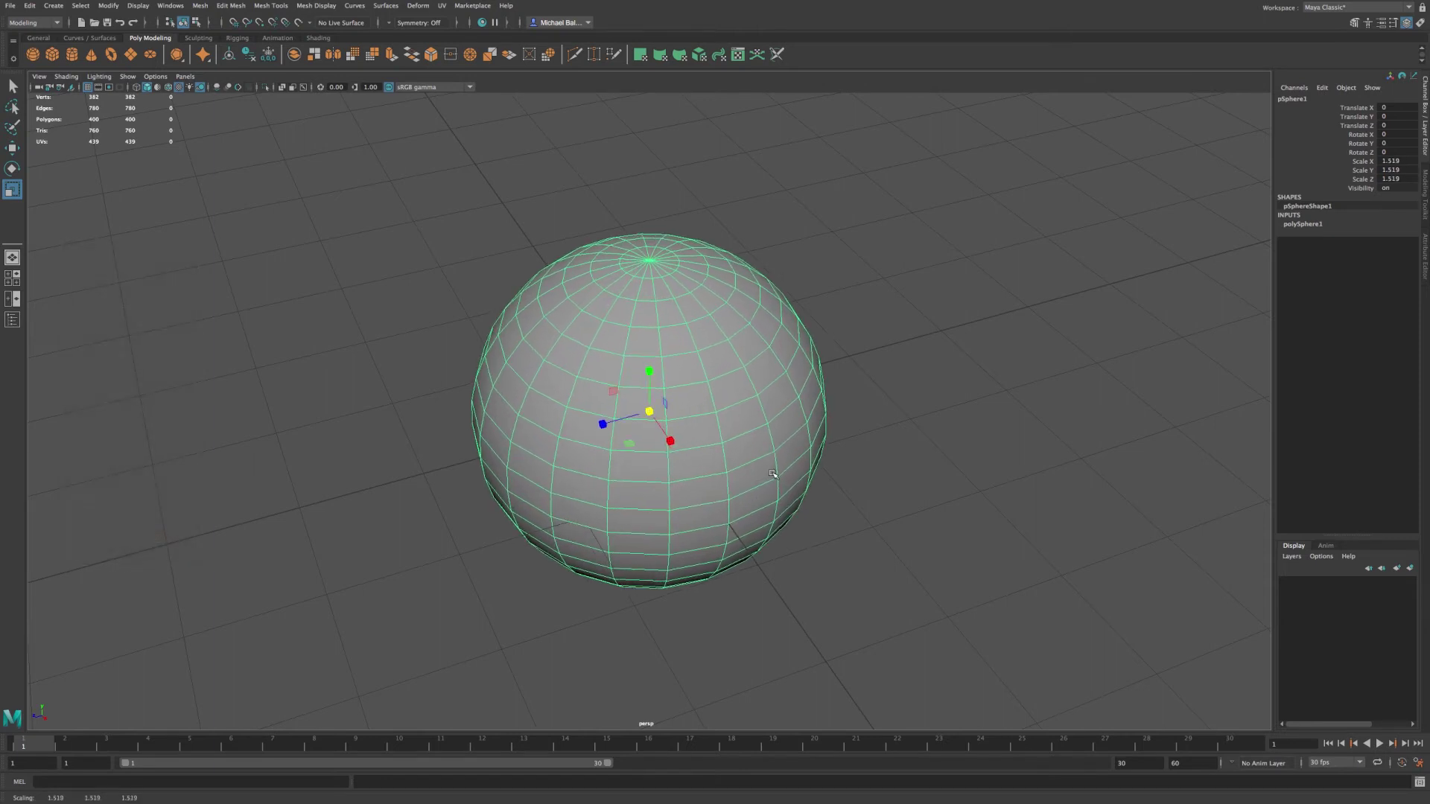
left_click(936, 442)
mouse_move(934, 442)
left_mouse_down("alt")
mouse_move(1266, 388)
mouse_move(1428, 342)
left_mouse_up("alt")
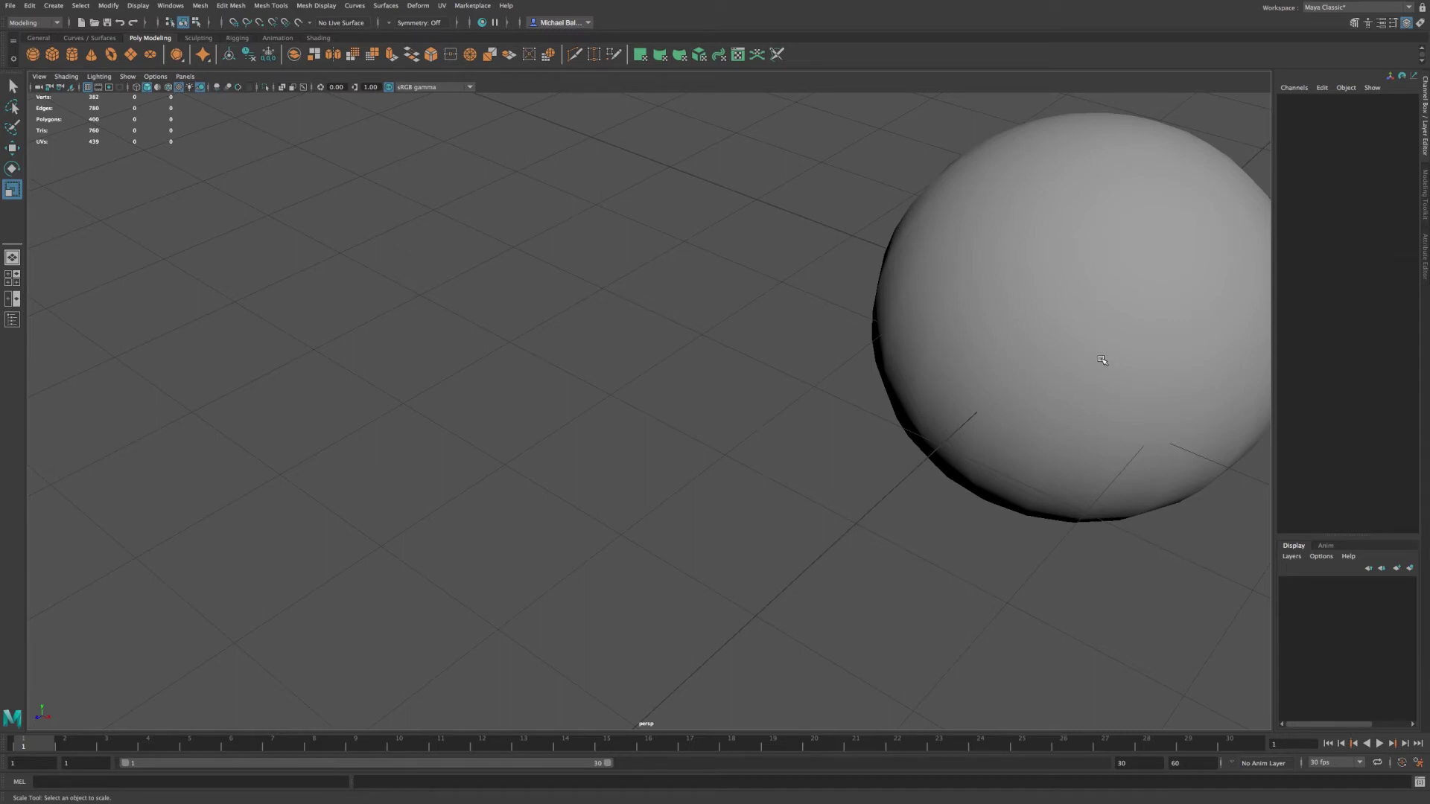
- Center the 1.519-scale sphere in the perspective view with F and select it
key("f")
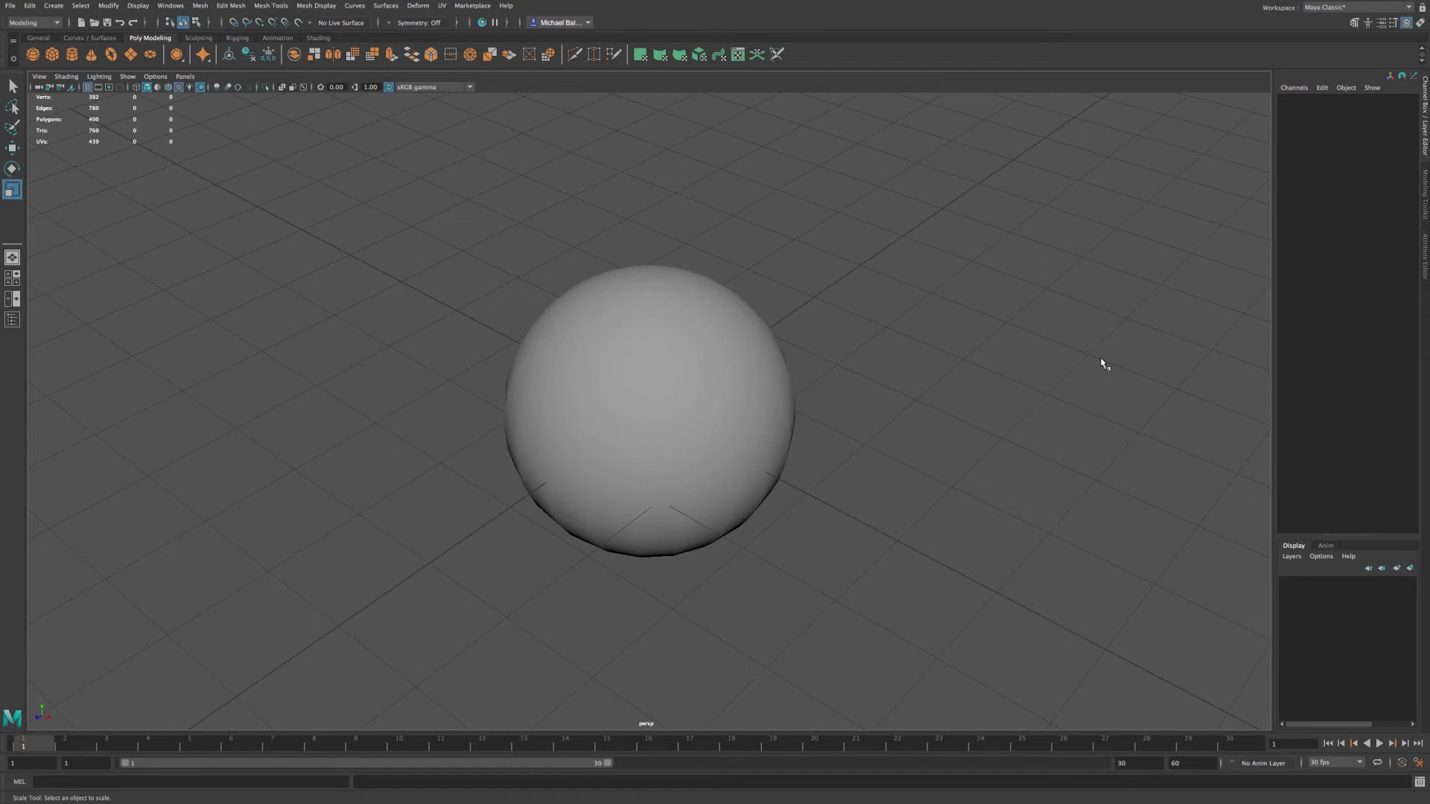
left_click(747, 388)
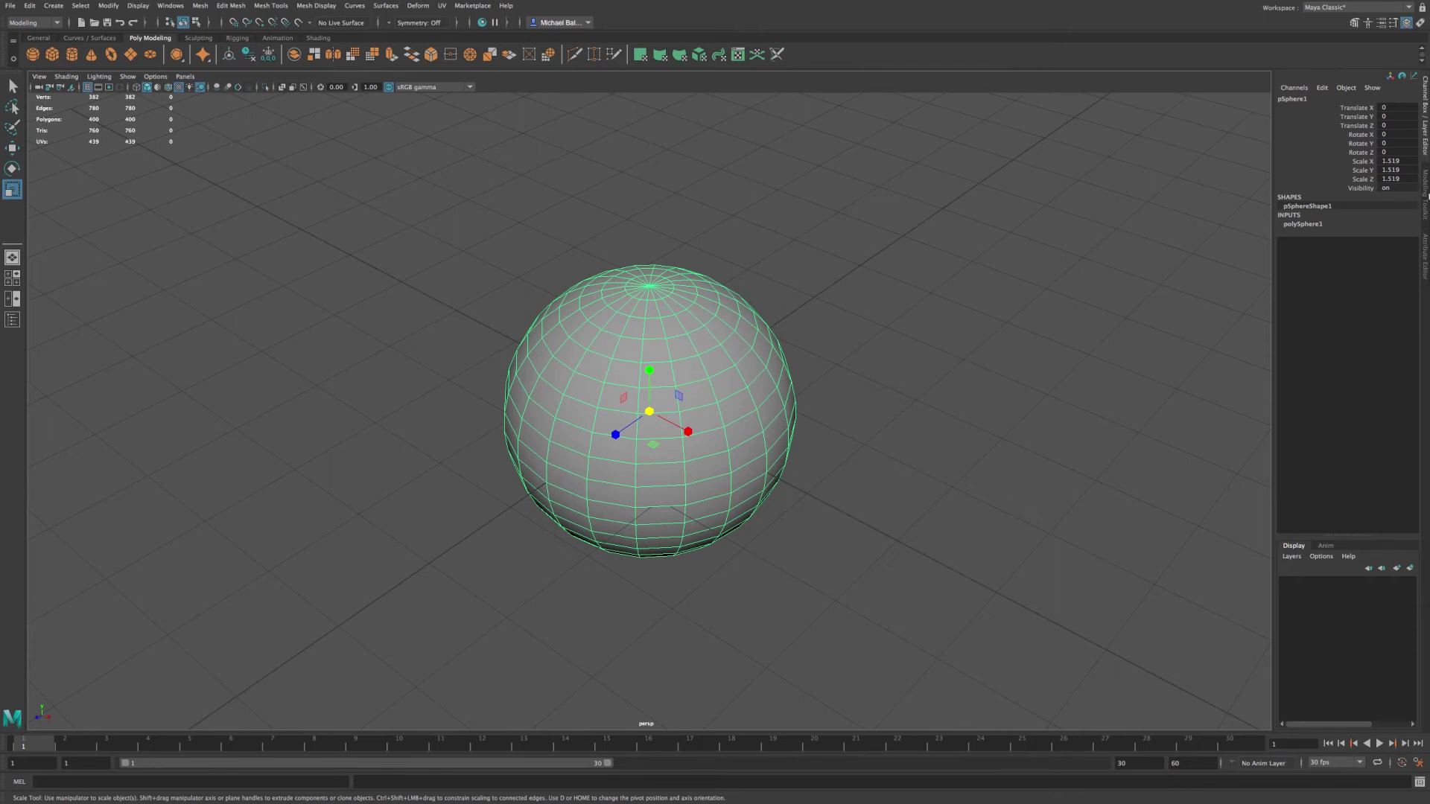
left_click(1425, 199)
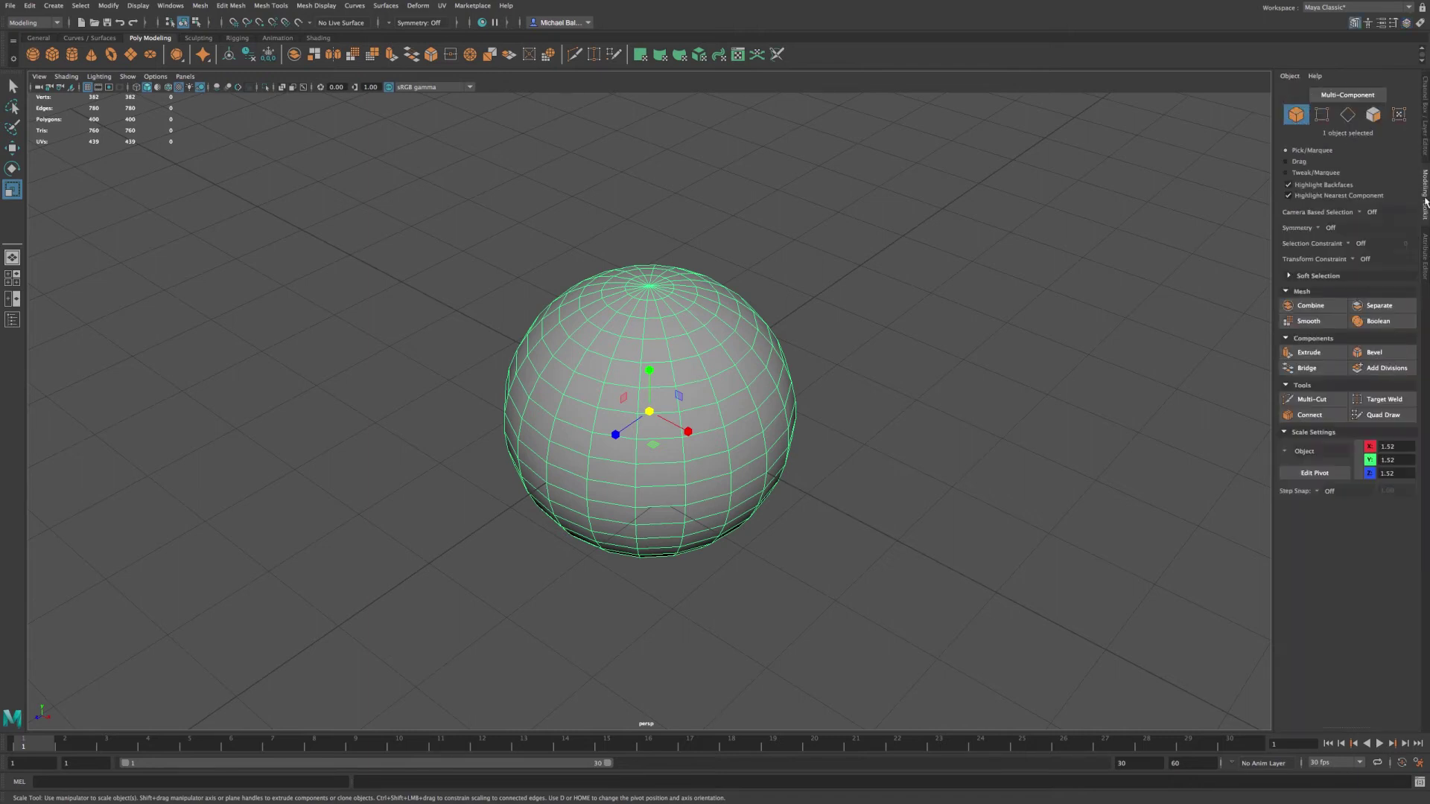
left_click(1425, 257)
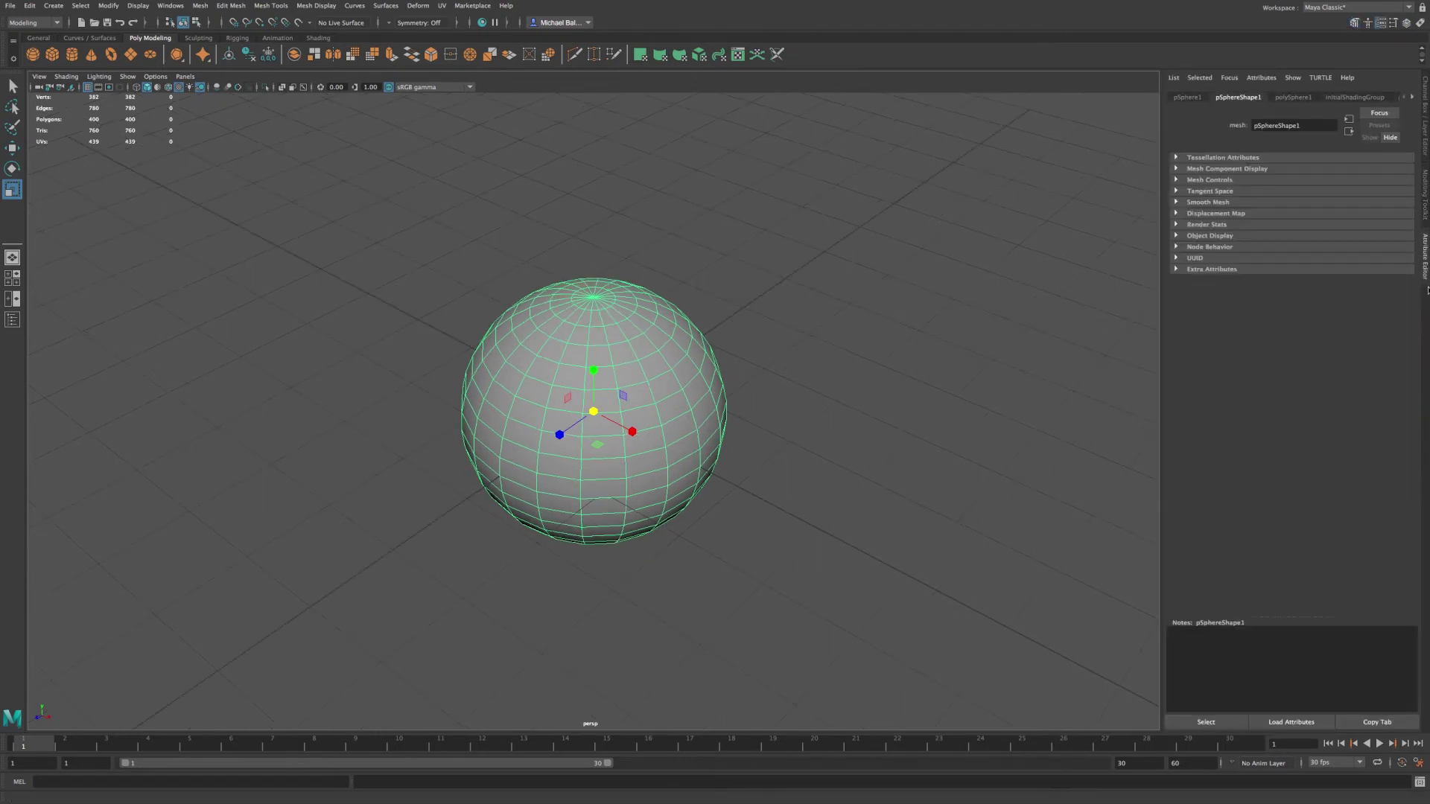
left_click(1425, 93)
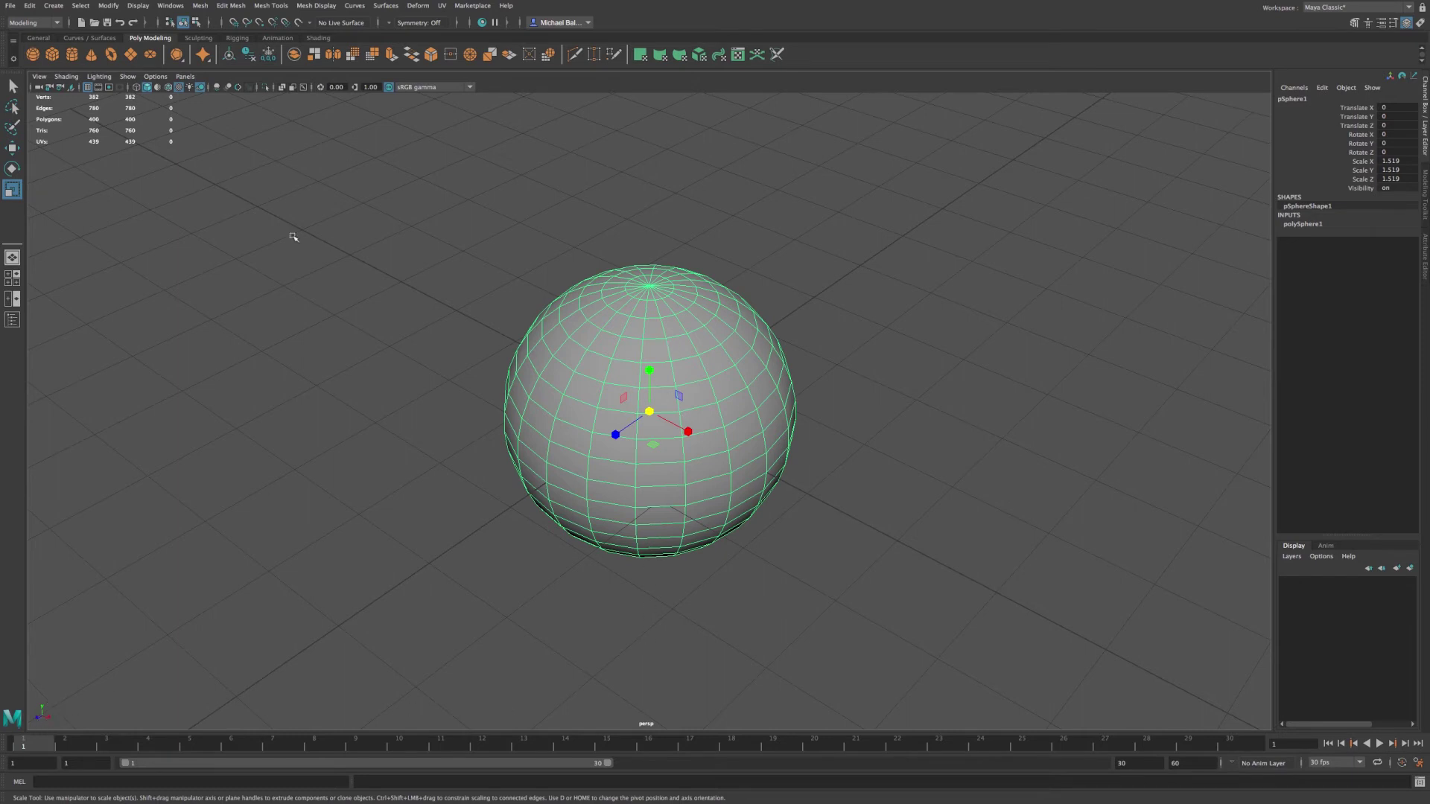
- Move the sphere along Y, X and Z to translate 0.182, 0.486, 0.312
left_click(12, 148)
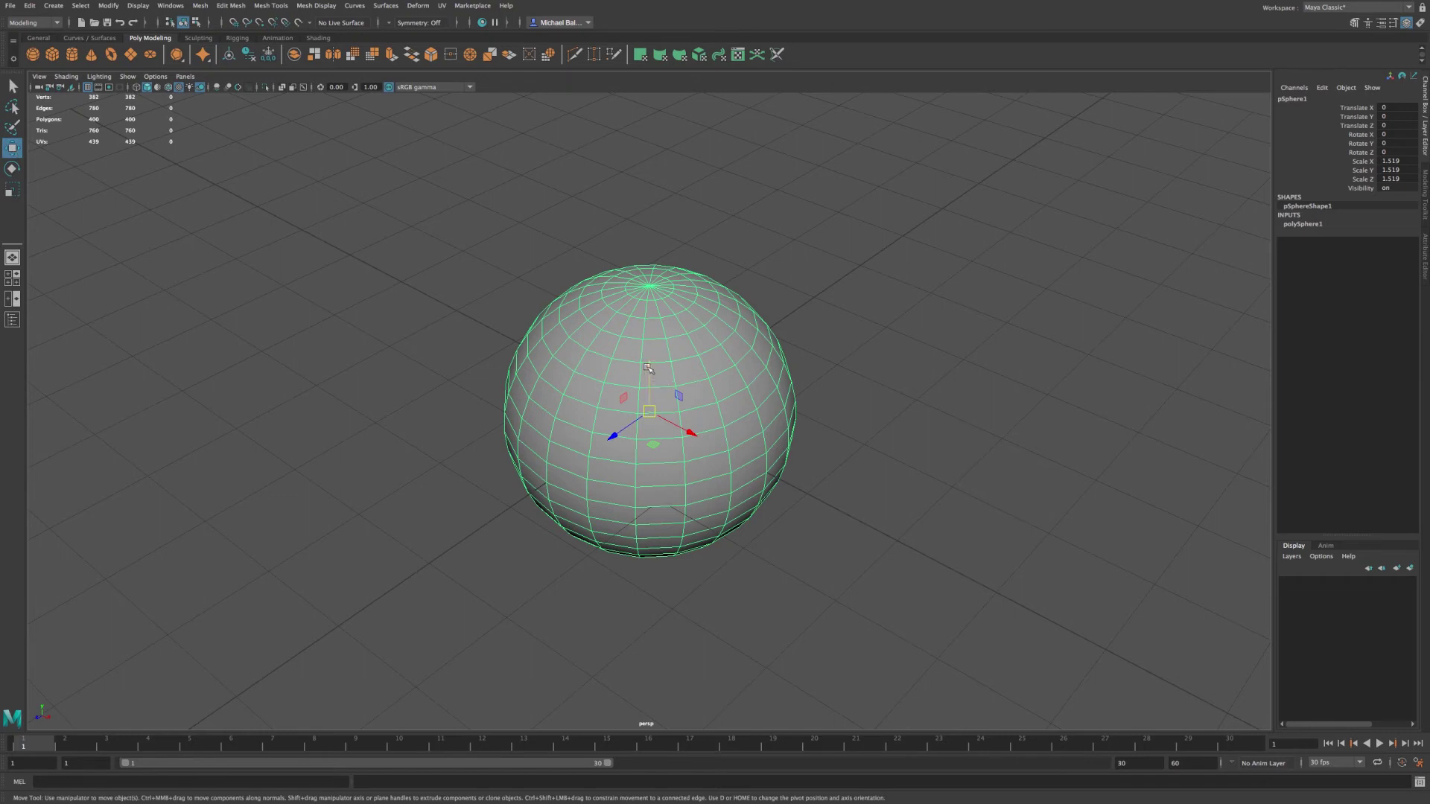
left_click_drag(649, 368, 649, 331)
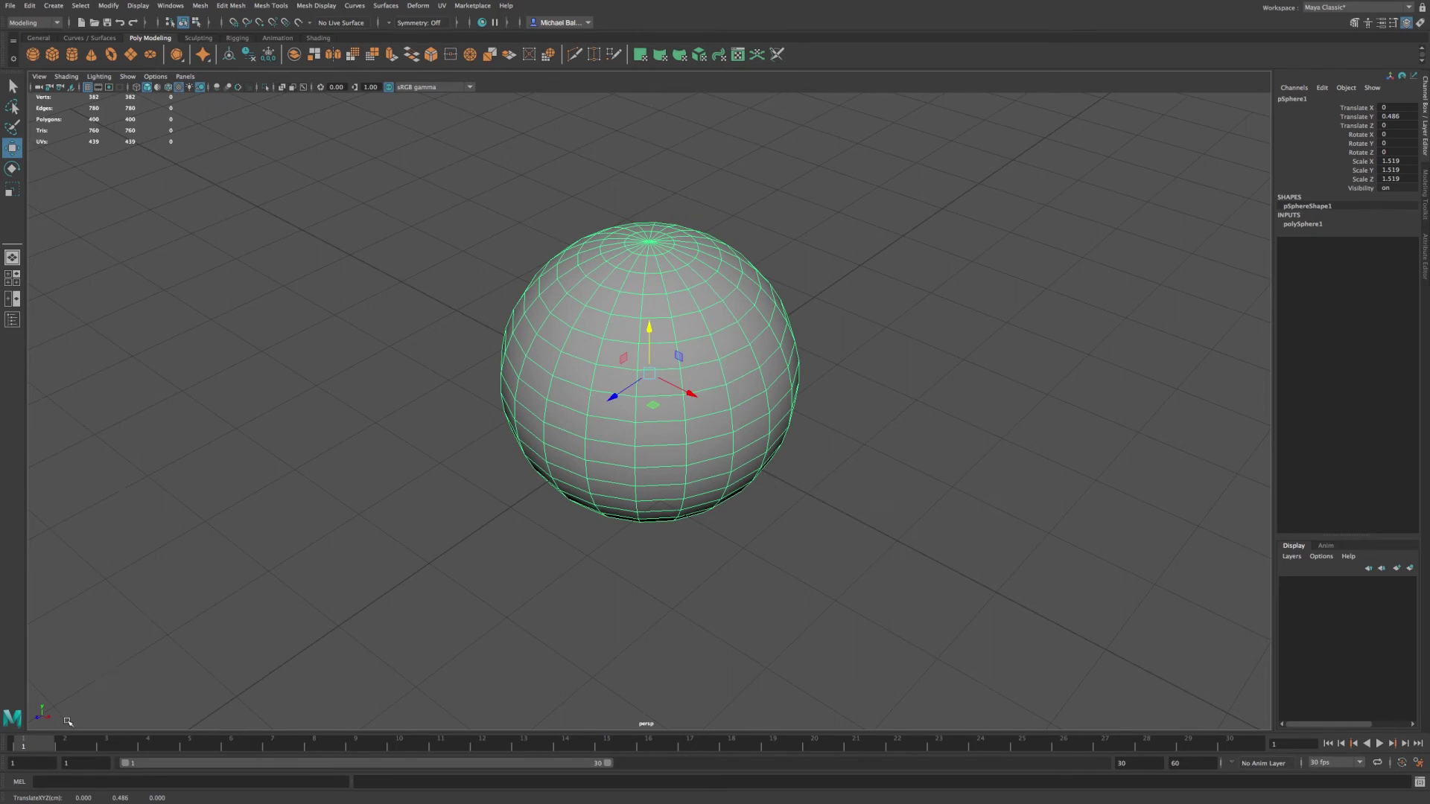
left_click_drag(691, 394, 590, 422)
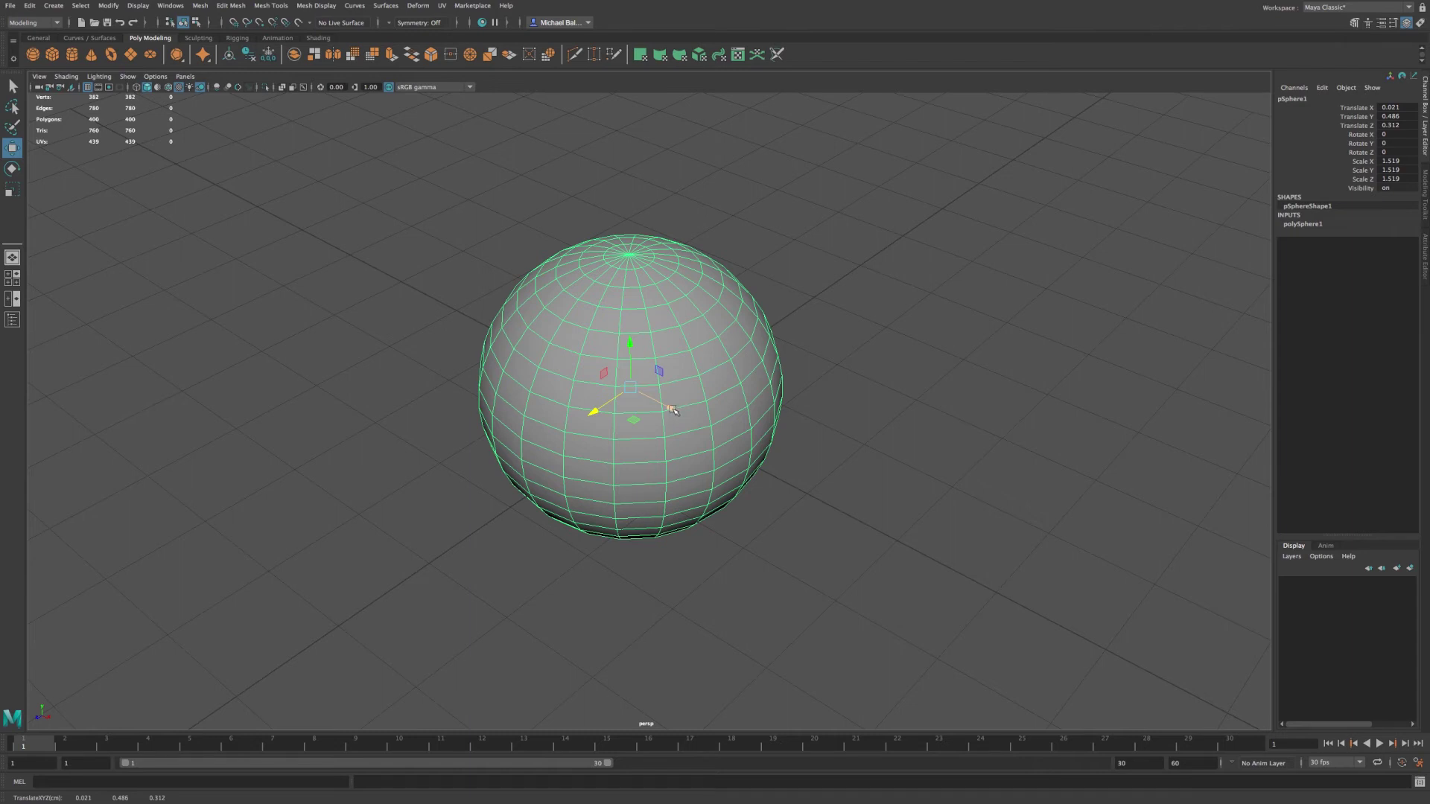
mouse_move(671, 407)
left_mouse_down()
mouse_move(776, 466)
mouse_move(580, 344)
mouse_move(737, 444)
mouse_move(687, 419)
left_mouse_up()
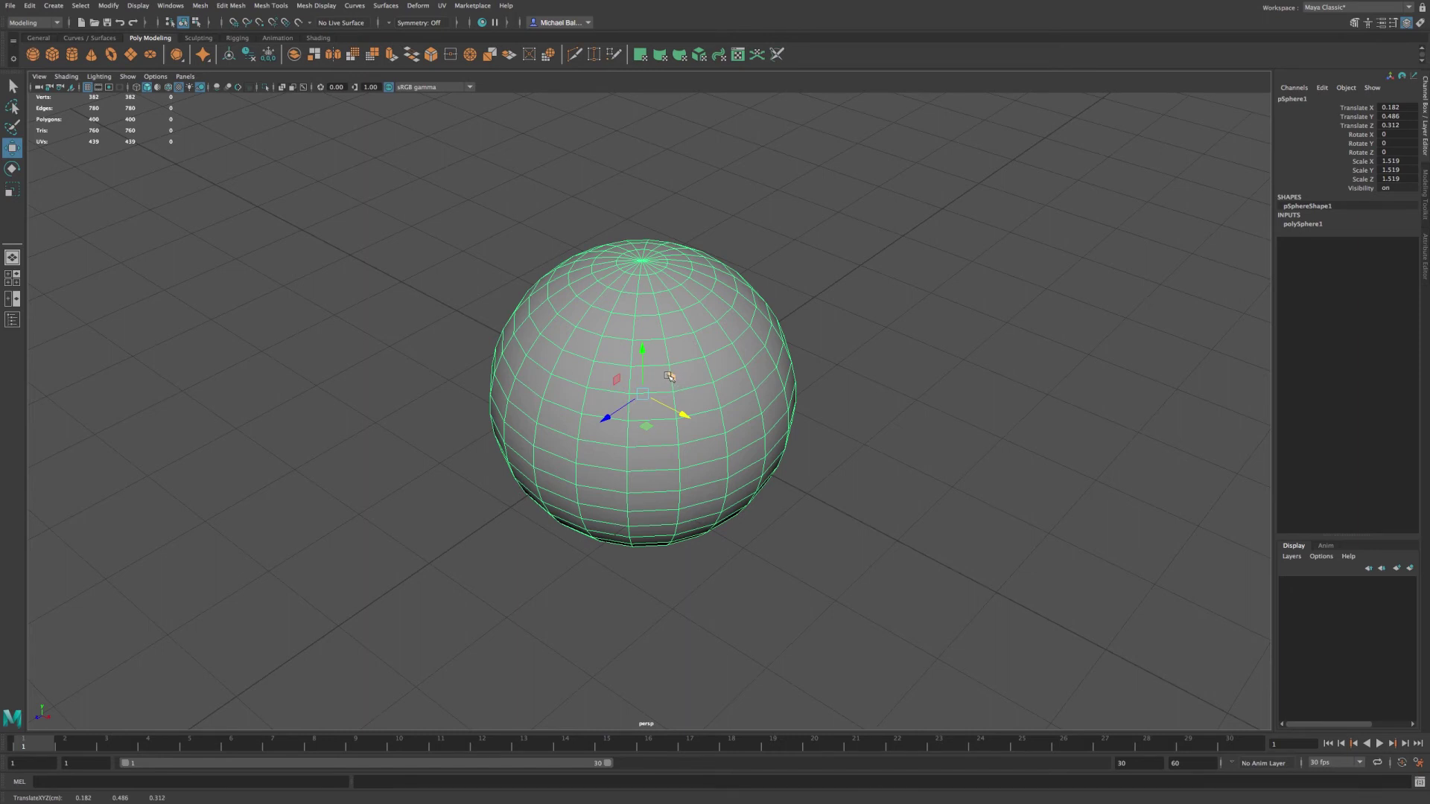
- Drag the plane and centre move handles to bring the sphere to translate 0.036, 0.493, 0.043
left_click_drag(671, 378, 615, 446)
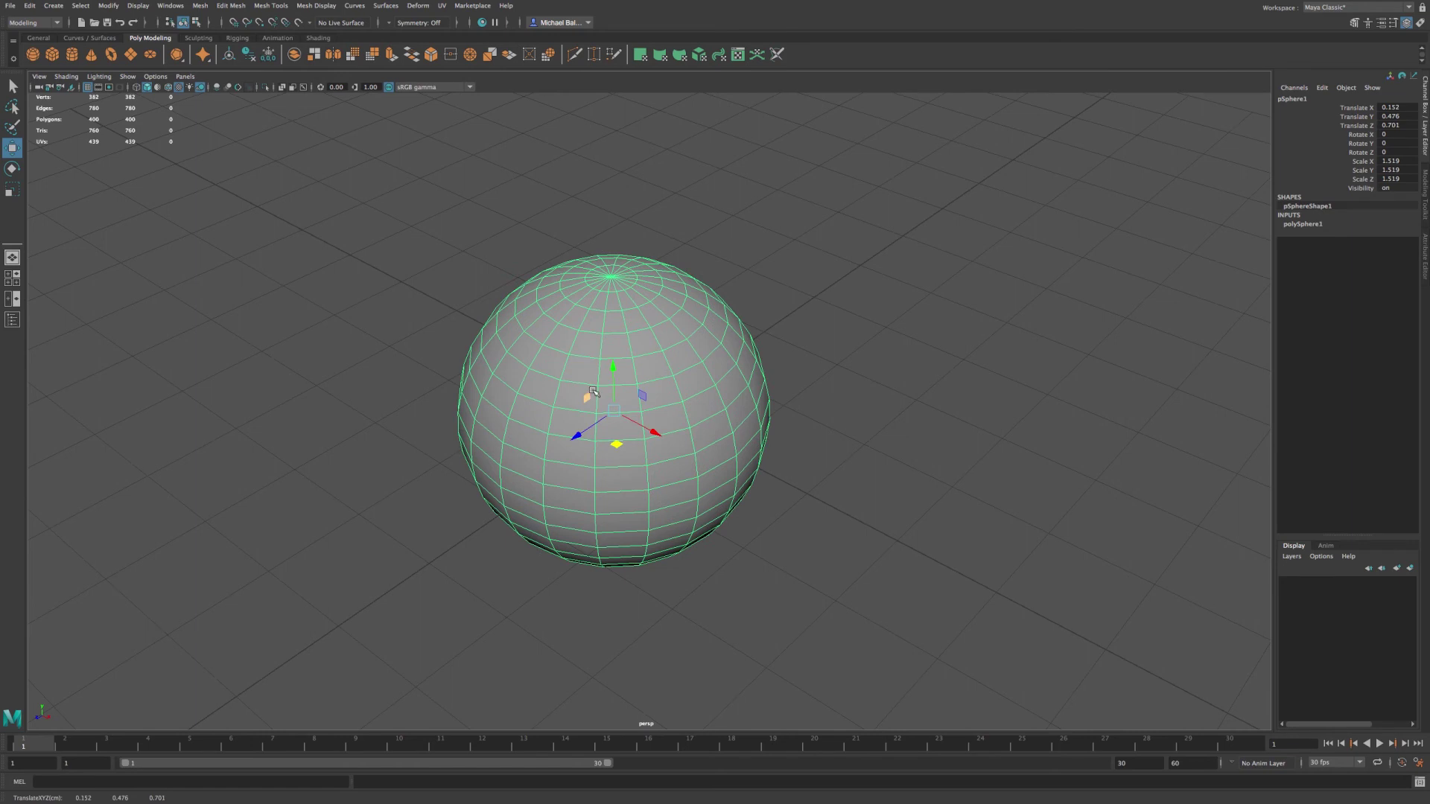
left_click_drag(587, 397, 582, 368)
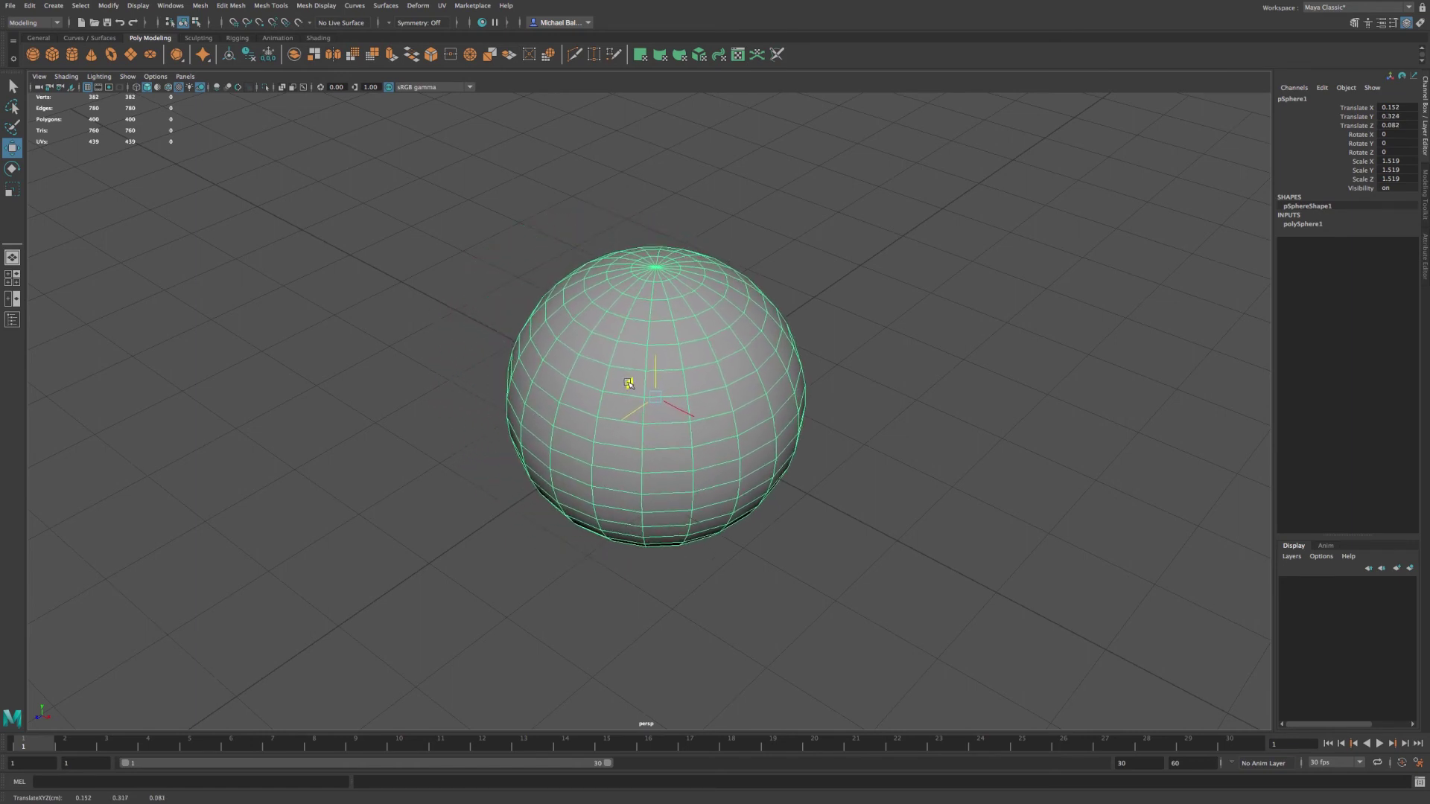
left_click_drag(628, 383, 628, 384)
left_click_drag(660, 434, 651, 403)
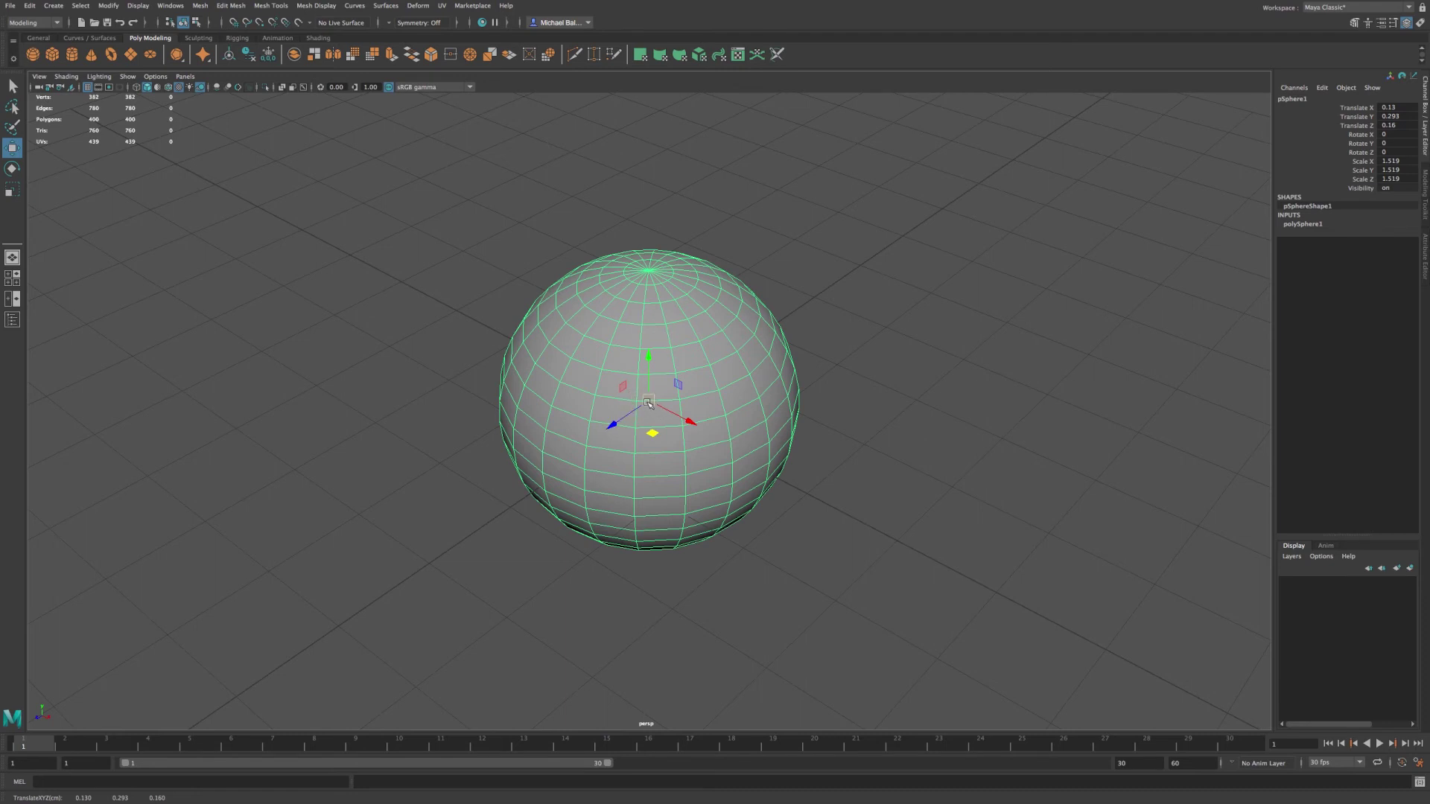
mouse_move(649, 401)
left_mouse_down()
mouse_move(706, 309)
mouse_move(584, 288)
mouse_move(529, 380)
mouse_move(673, 450)
mouse_move(779, 351)
mouse_move(621, 285)
mouse_move(606, 367)
mouse_move(679, 392)
mouse_move(664, 376)
mouse_move(664, 394)
left_mouse_up()
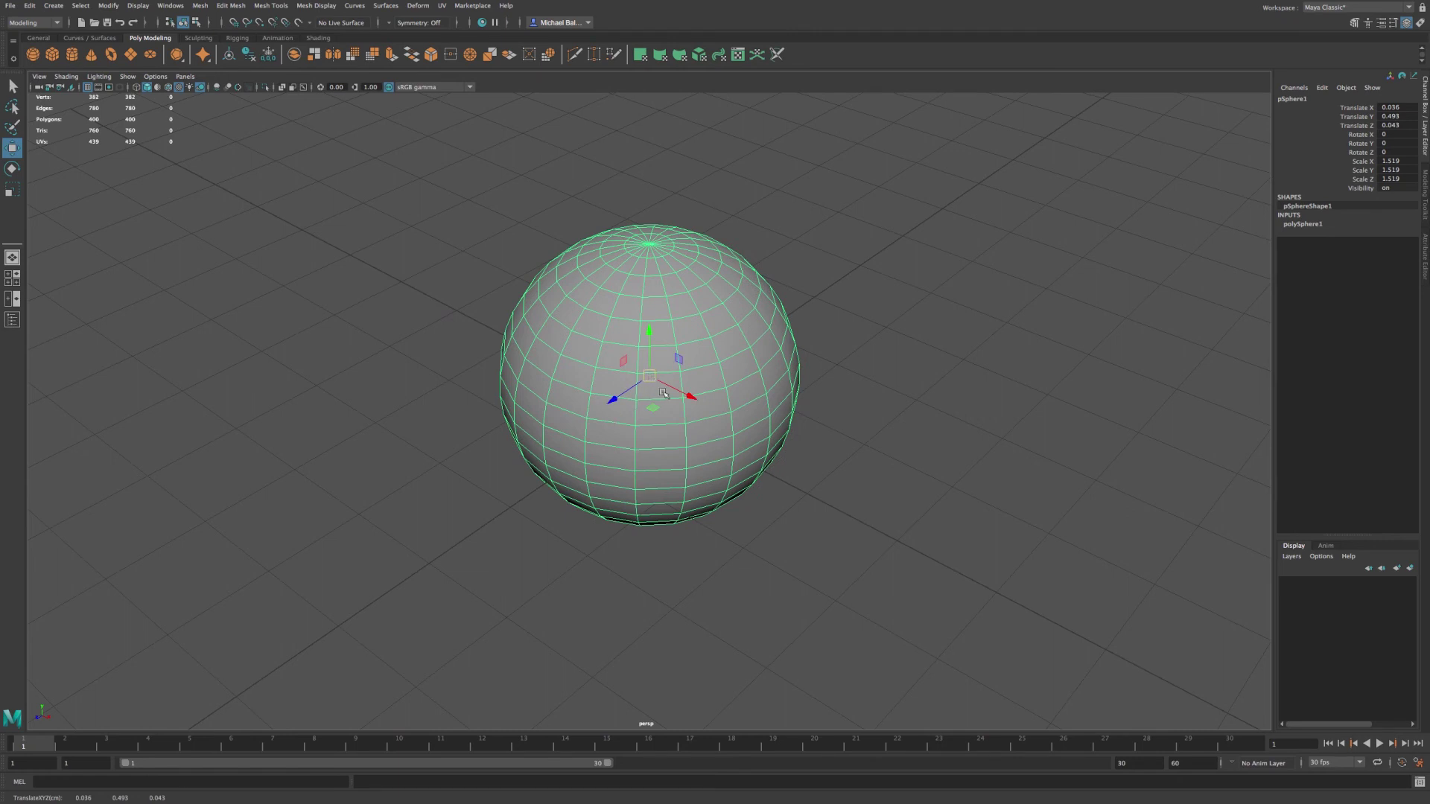
- Try Translate X values of 0 and then 1 in the Channel Box
left_click(1391, 107)
type("0")
key("Return")
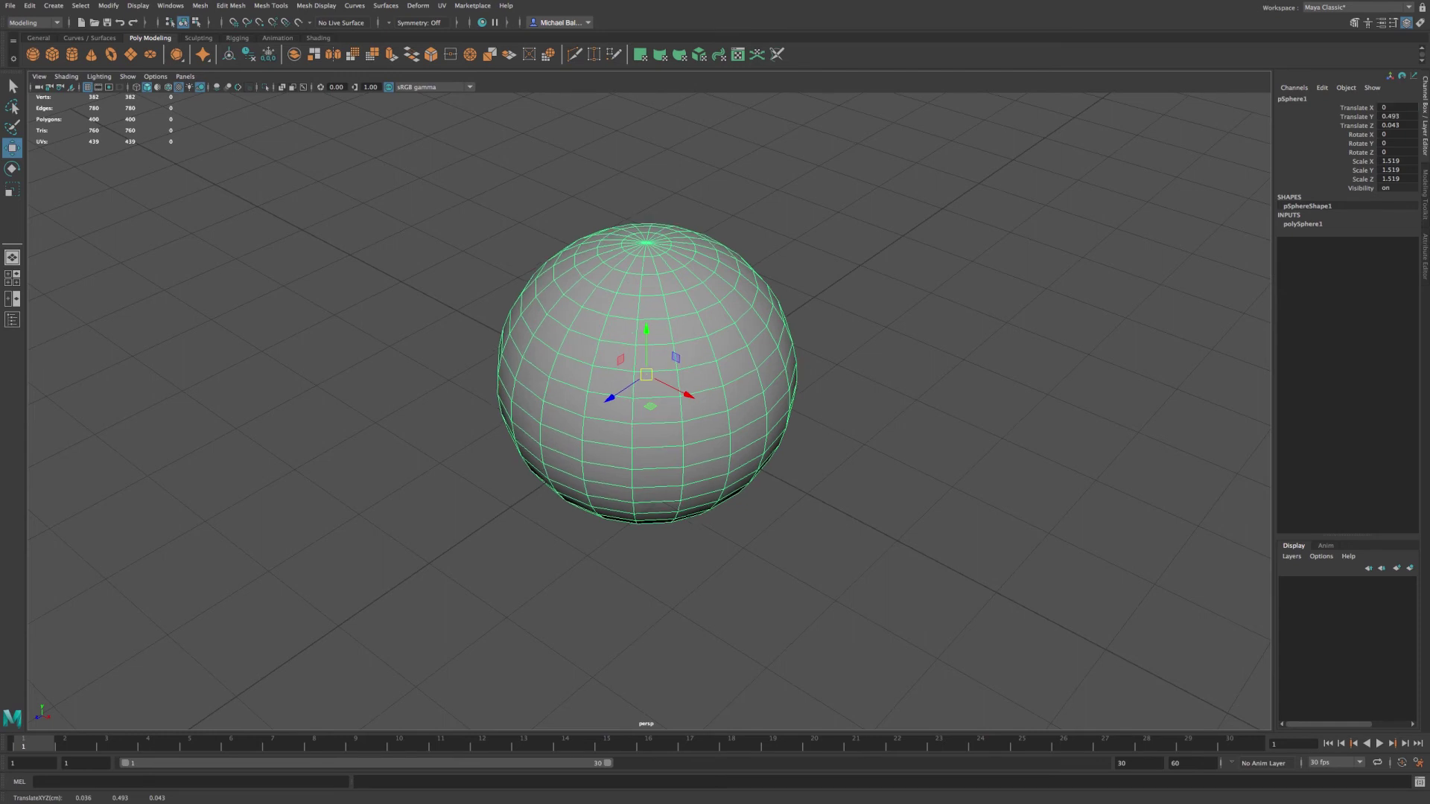
type("1")
key("Return")
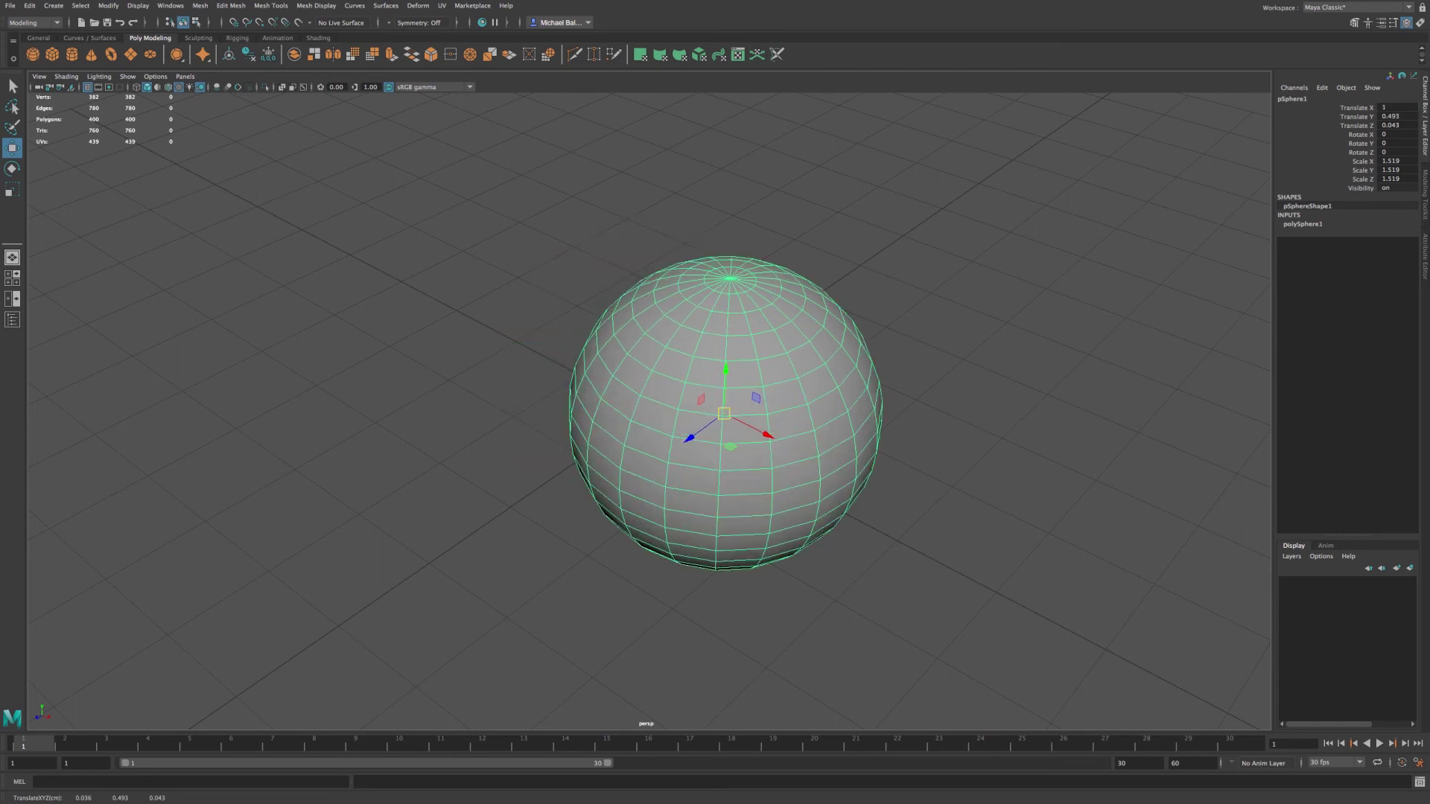
- Set Translate X back to 0, then -1, then drag the sphere right to about X 0.593
left_click(1390, 107)
double_click(1390, 107)
type("0")
key("Return")
type("-1")
key("Return")
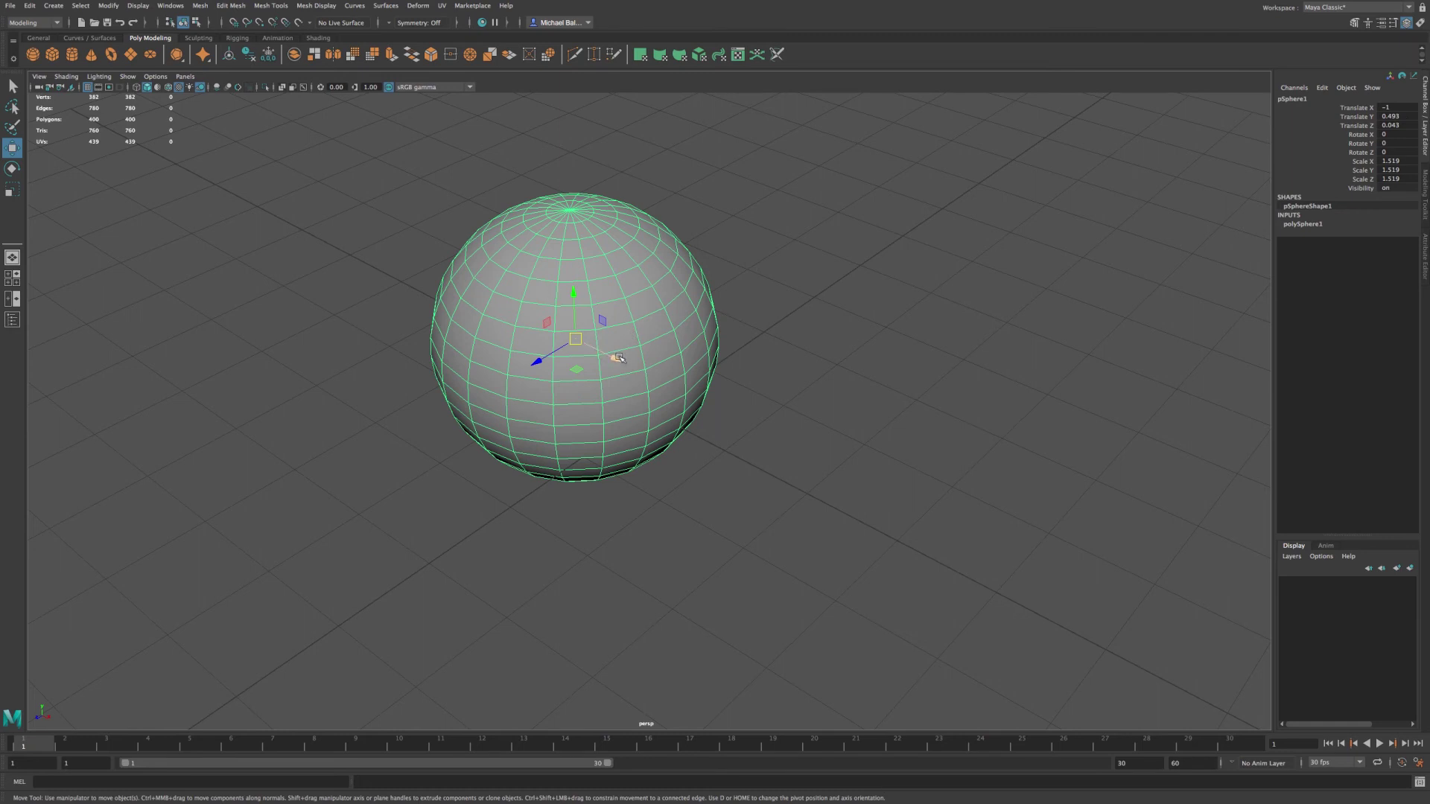
left_click_drag(618, 358, 719, 415)
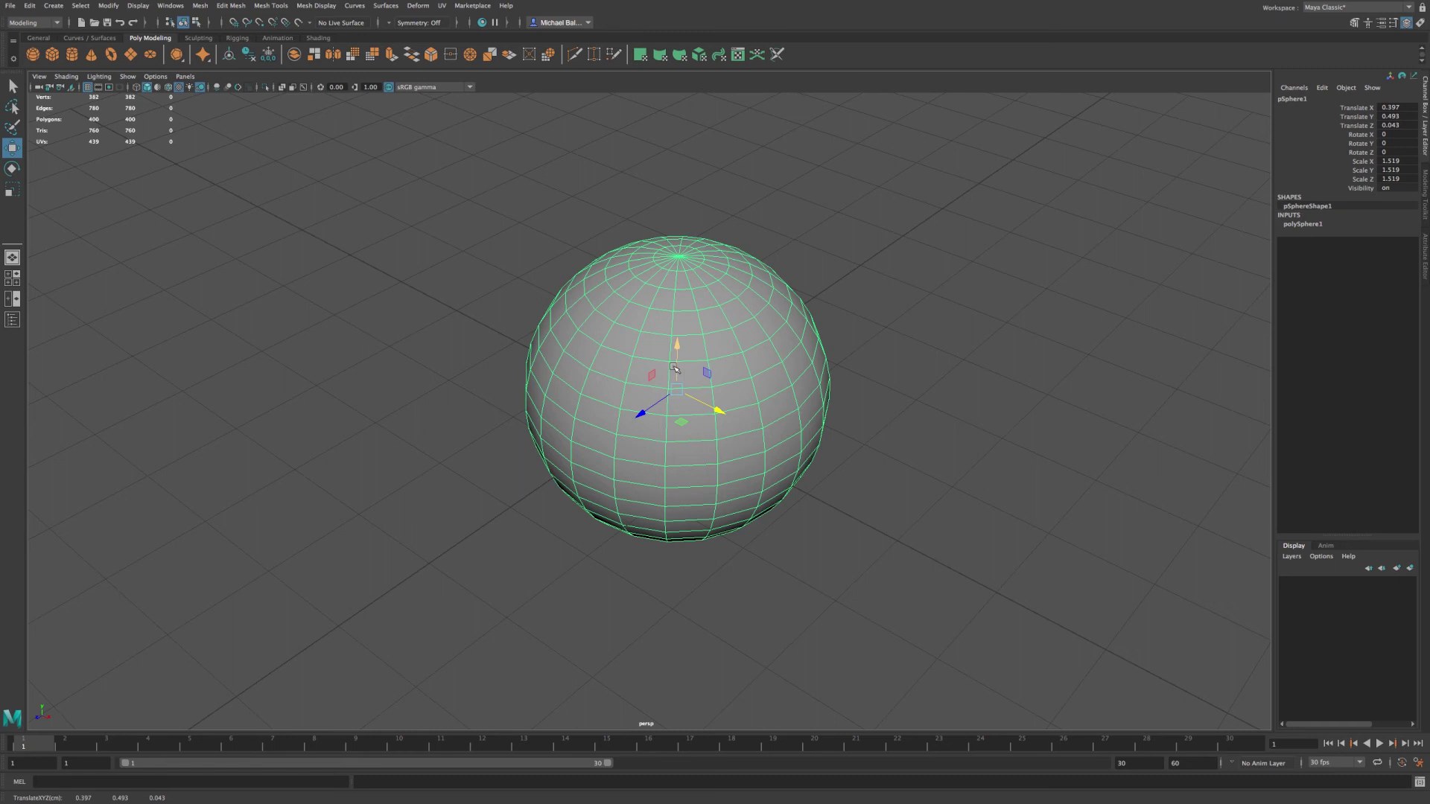
left_click_drag(720, 417, 737, 425)
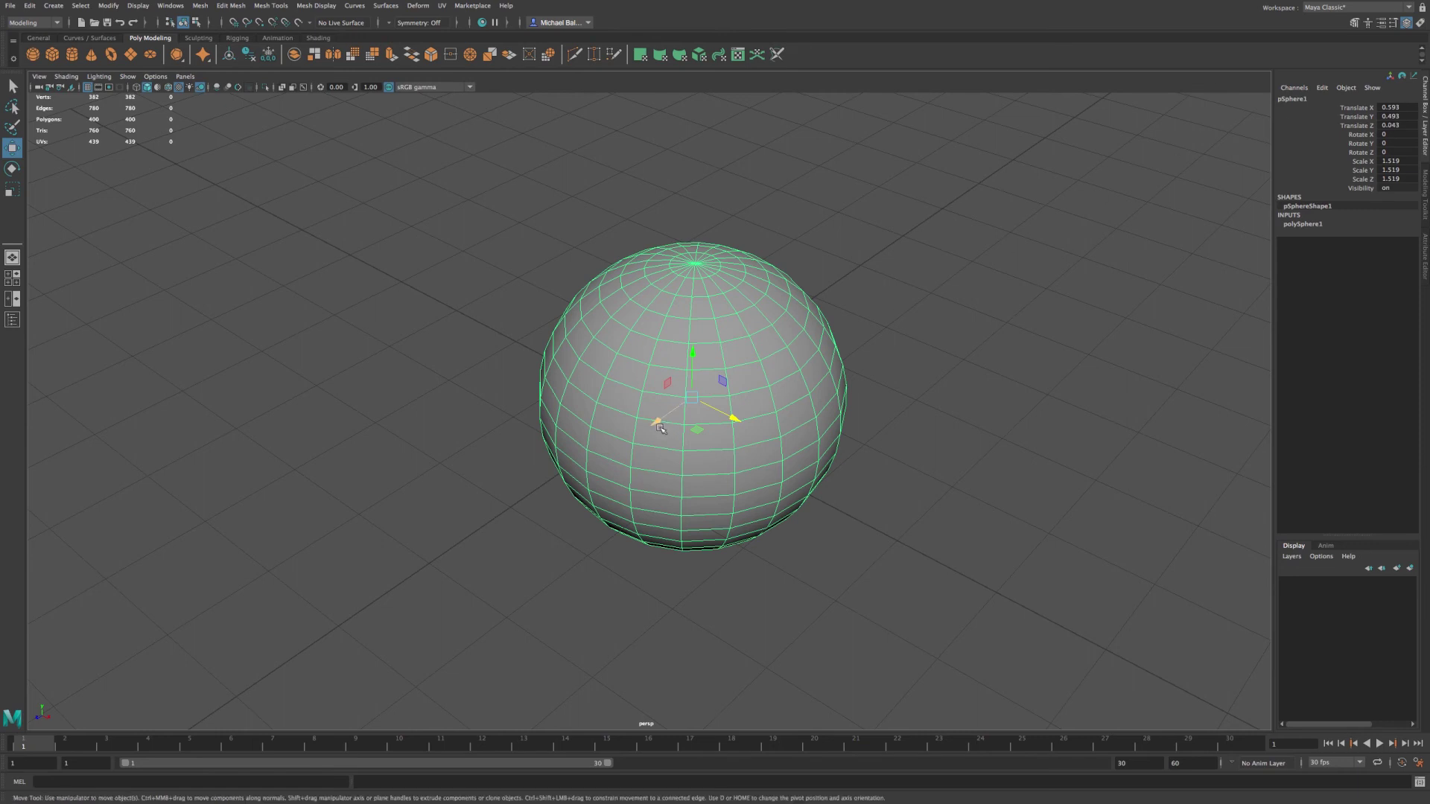
- Rotate the sphere with the Z ring, X ring and trackball to roughly 39.9, -64.209, -51.58
key("e")
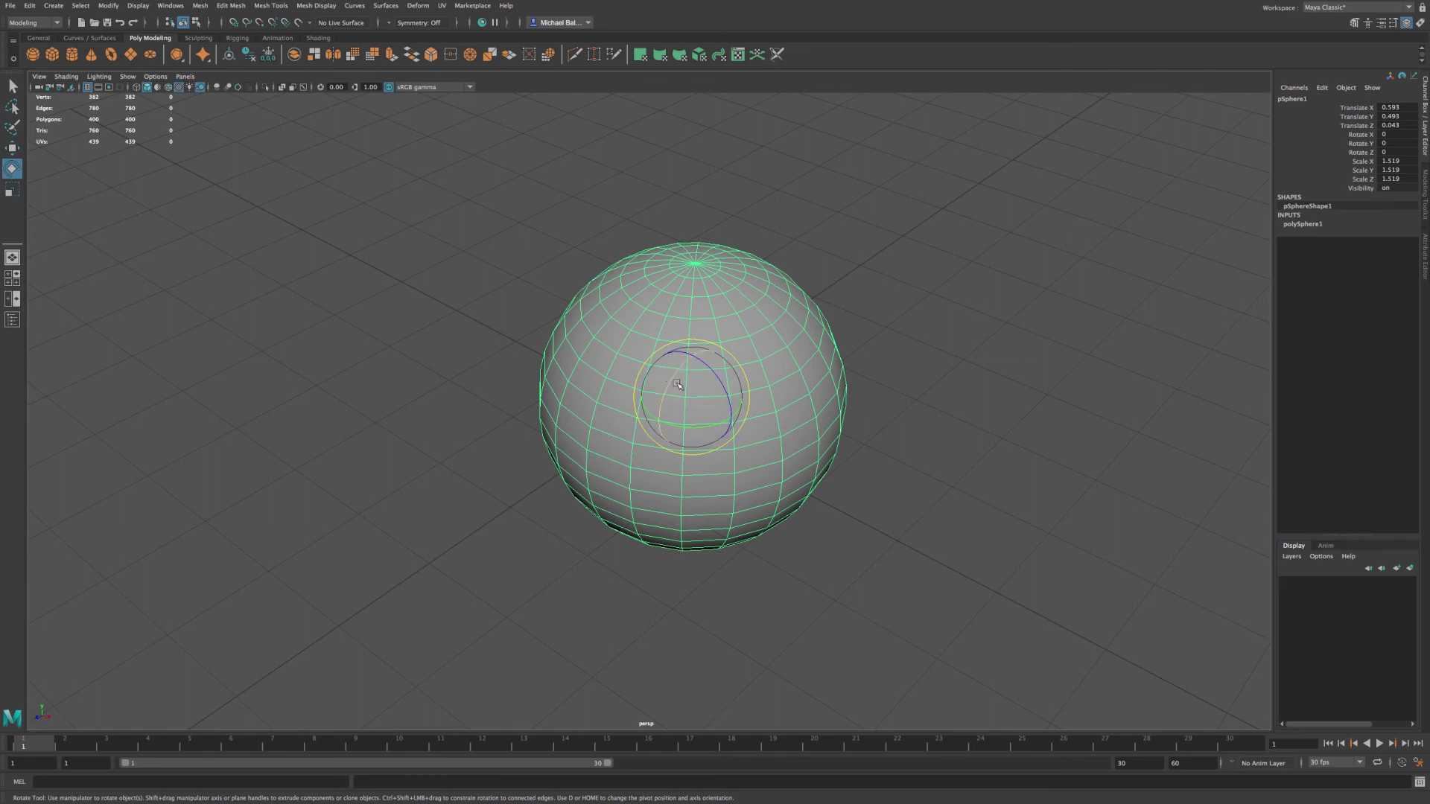
left_click_drag(720, 380, 719, 391)
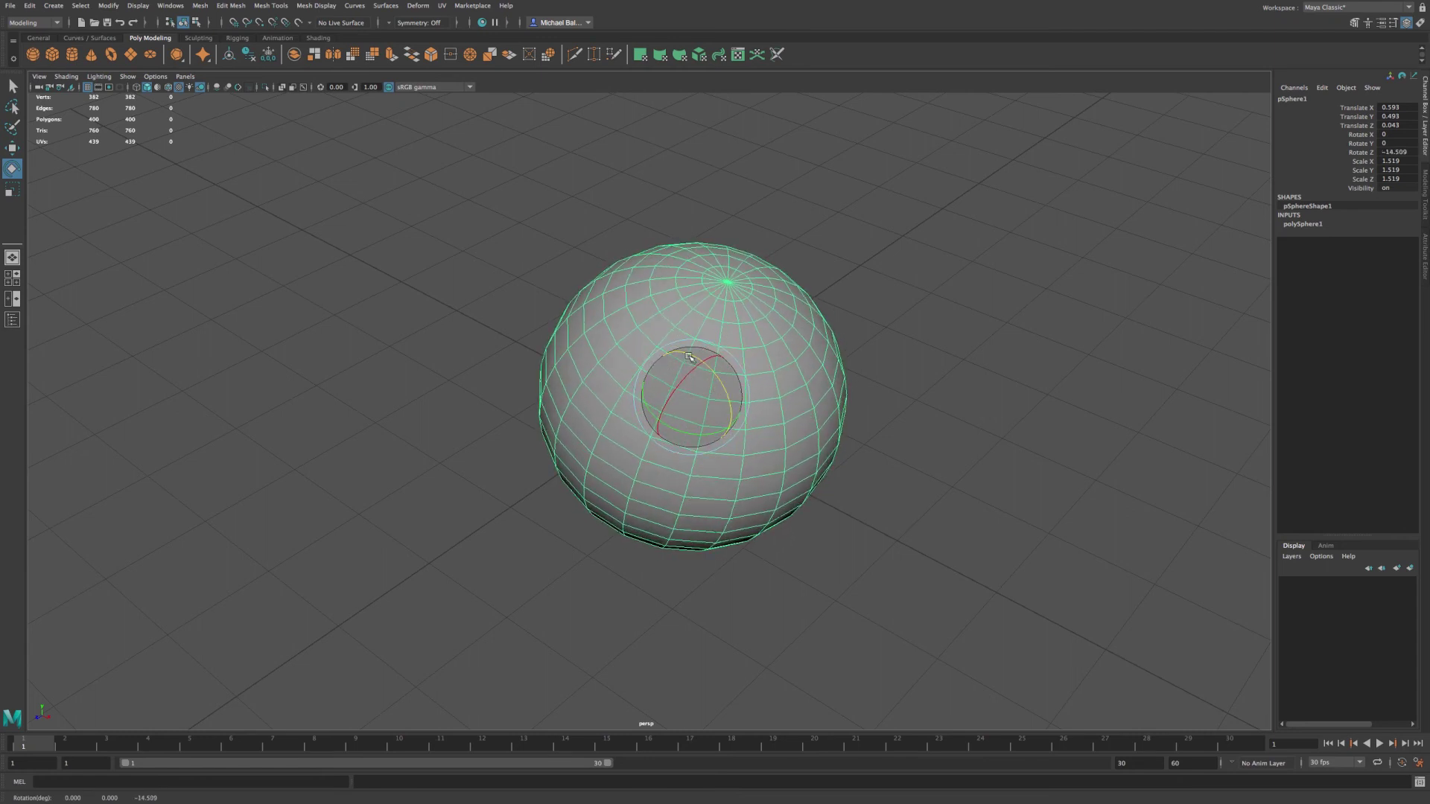
left_click_drag(691, 356, 640, 441)
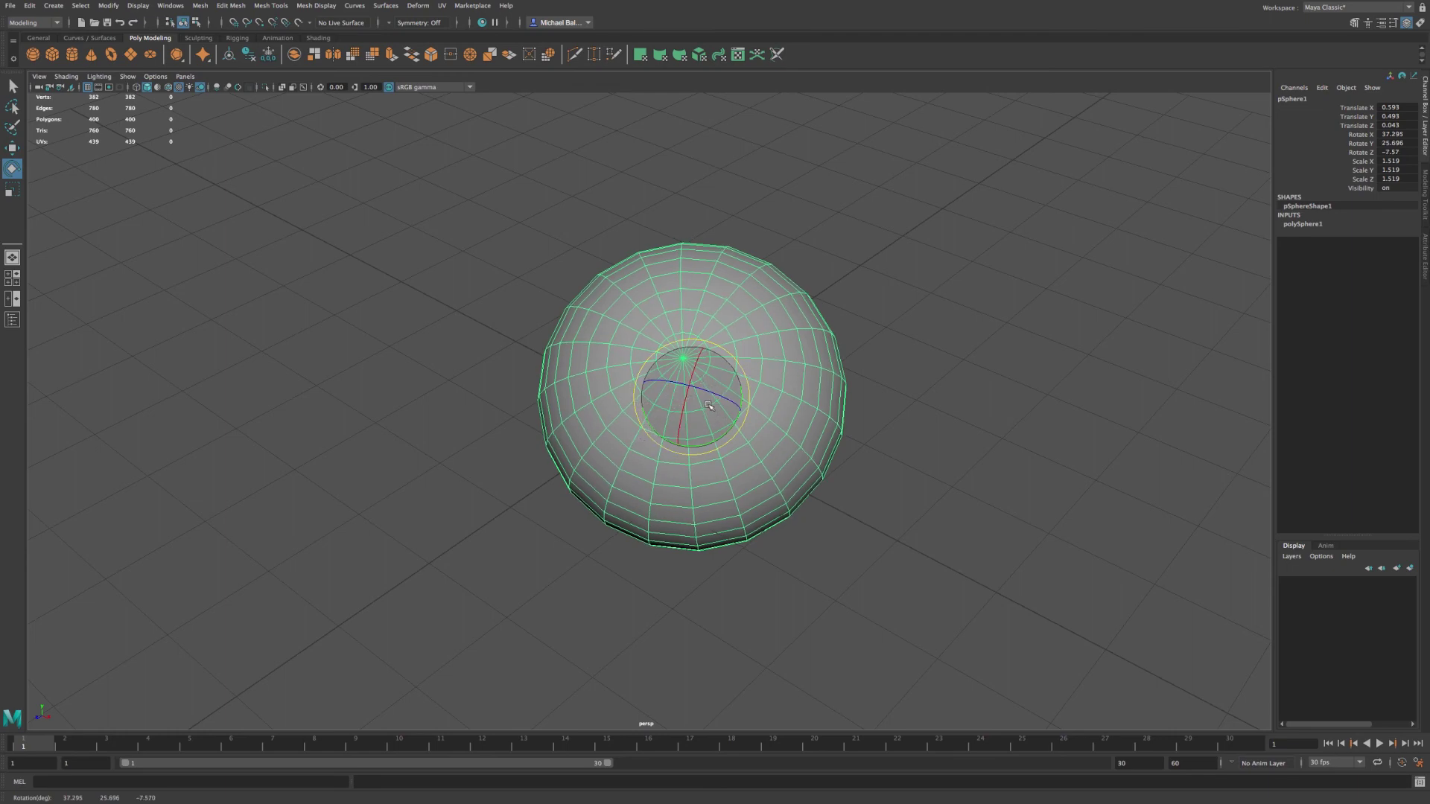
left_click_drag(708, 405, 671, 387)
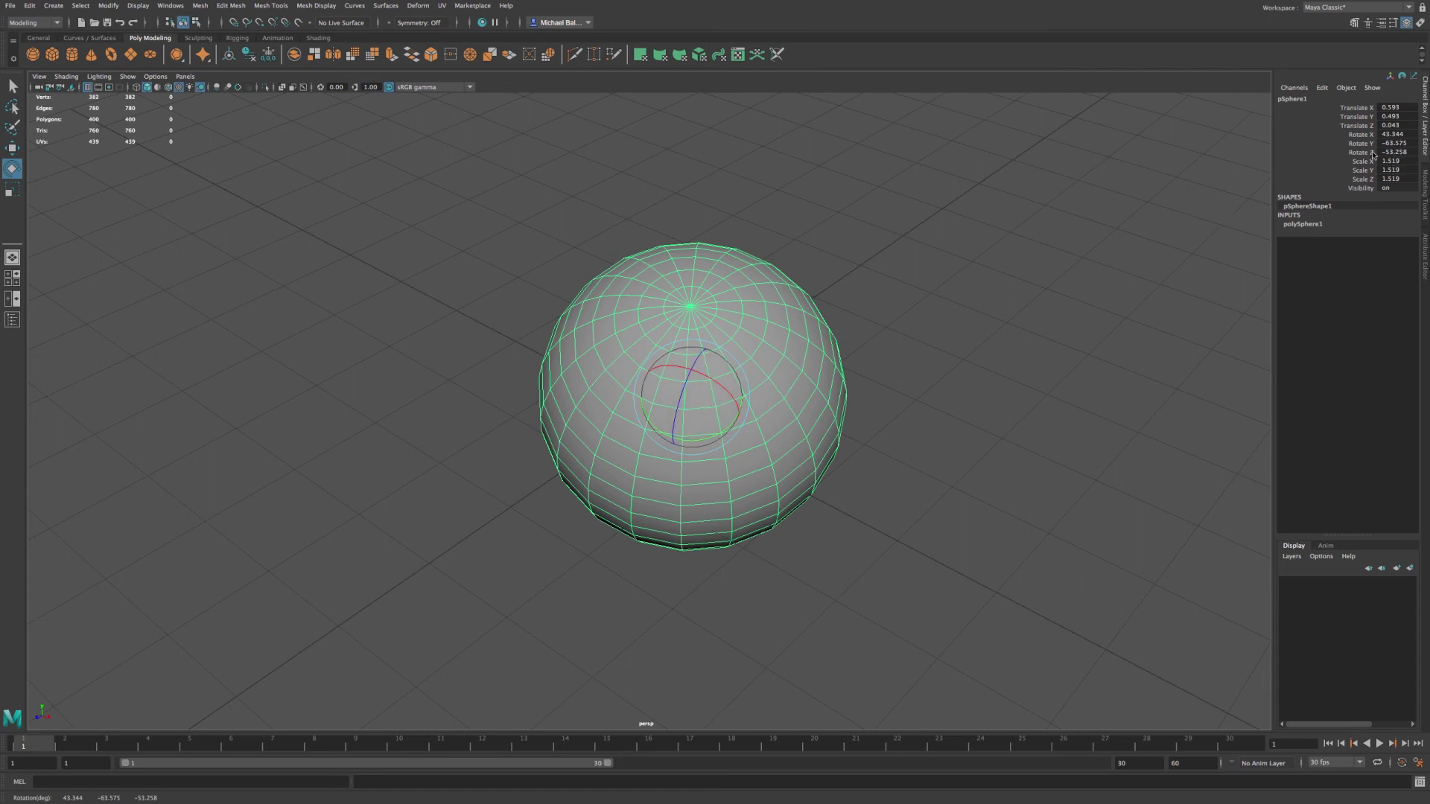
left_click_drag(708, 378, 713, 377)
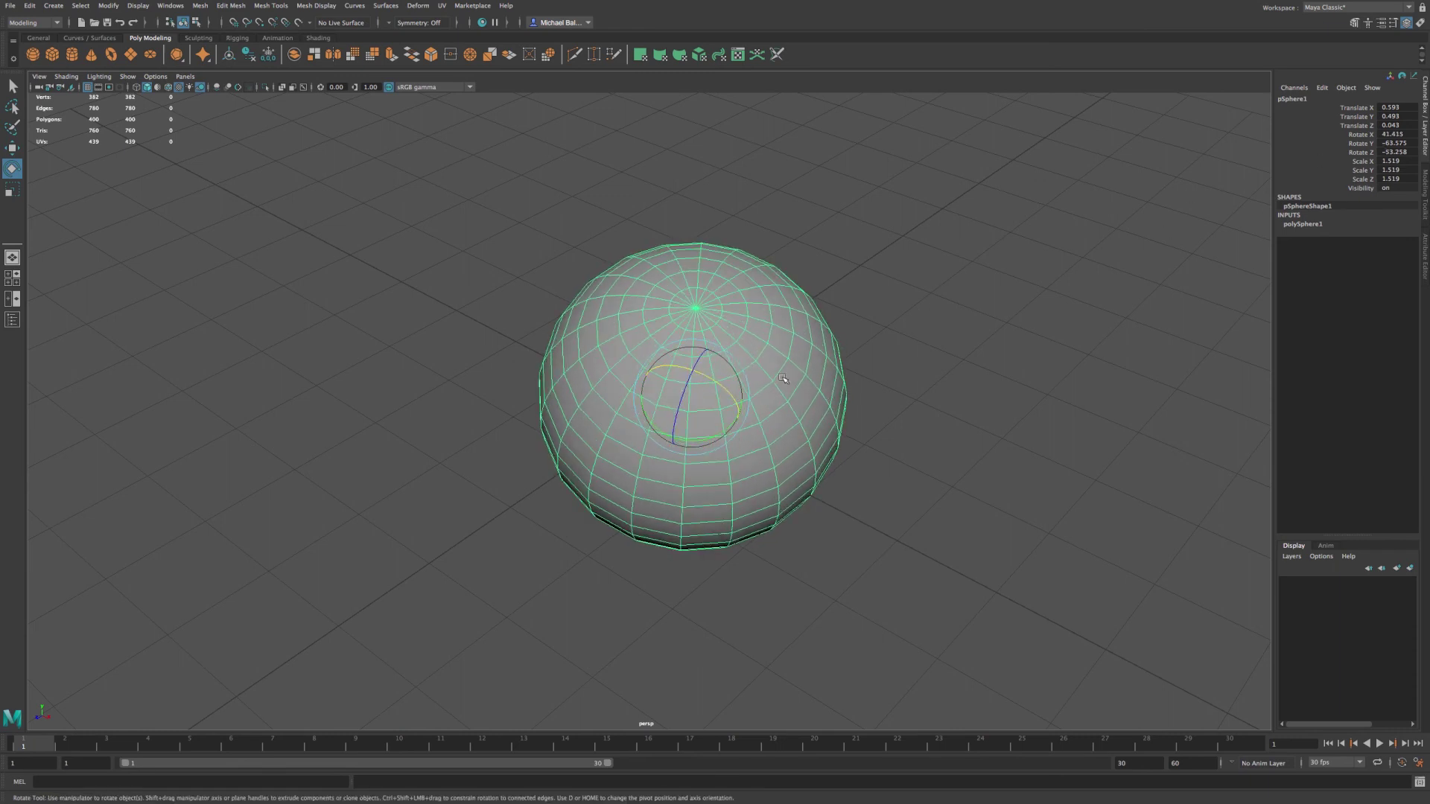
left_click_drag(680, 402, 678, 399)
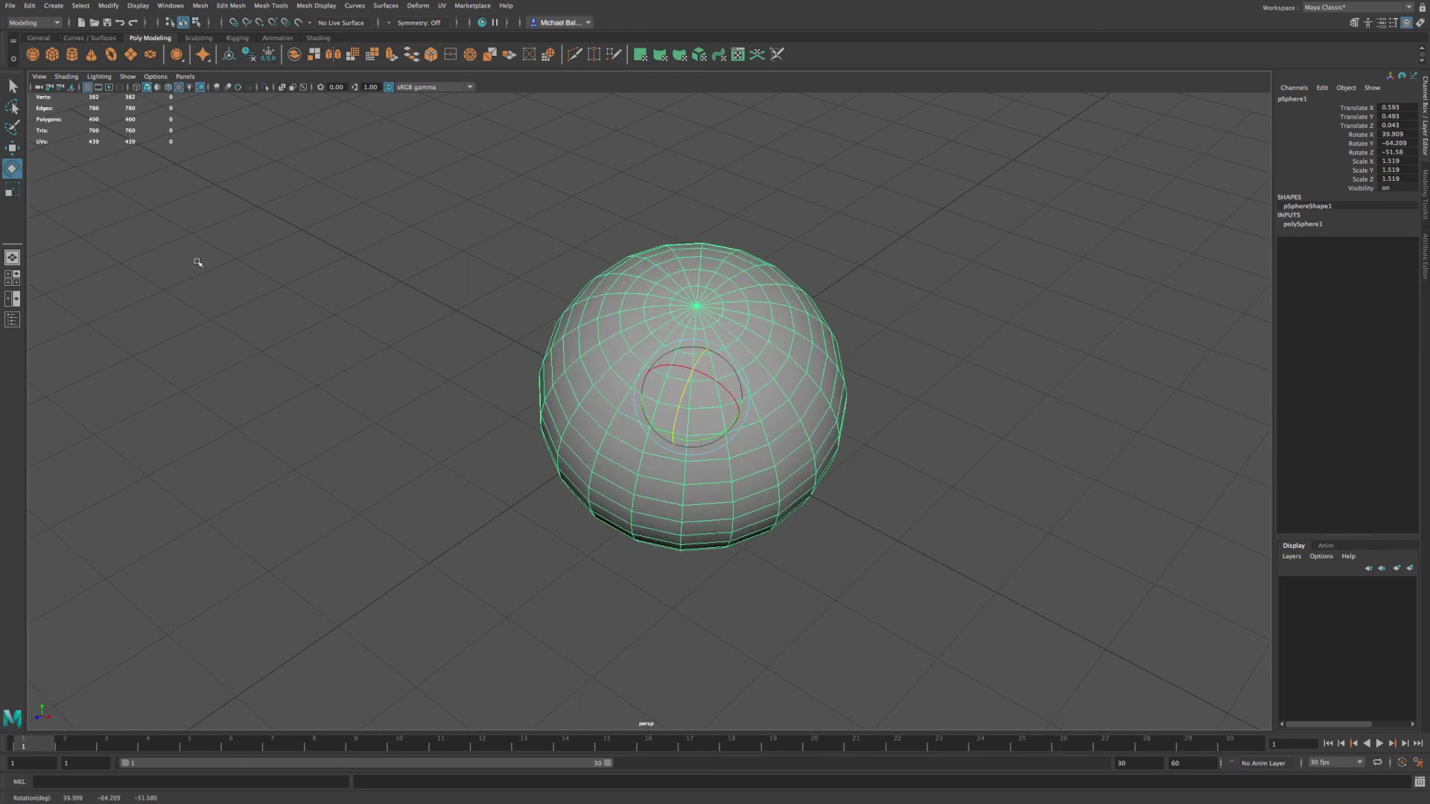
- Scale the sphere with axis, plane and centre handles to 2.186, 2.246, 2.065
left_click(11, 192)
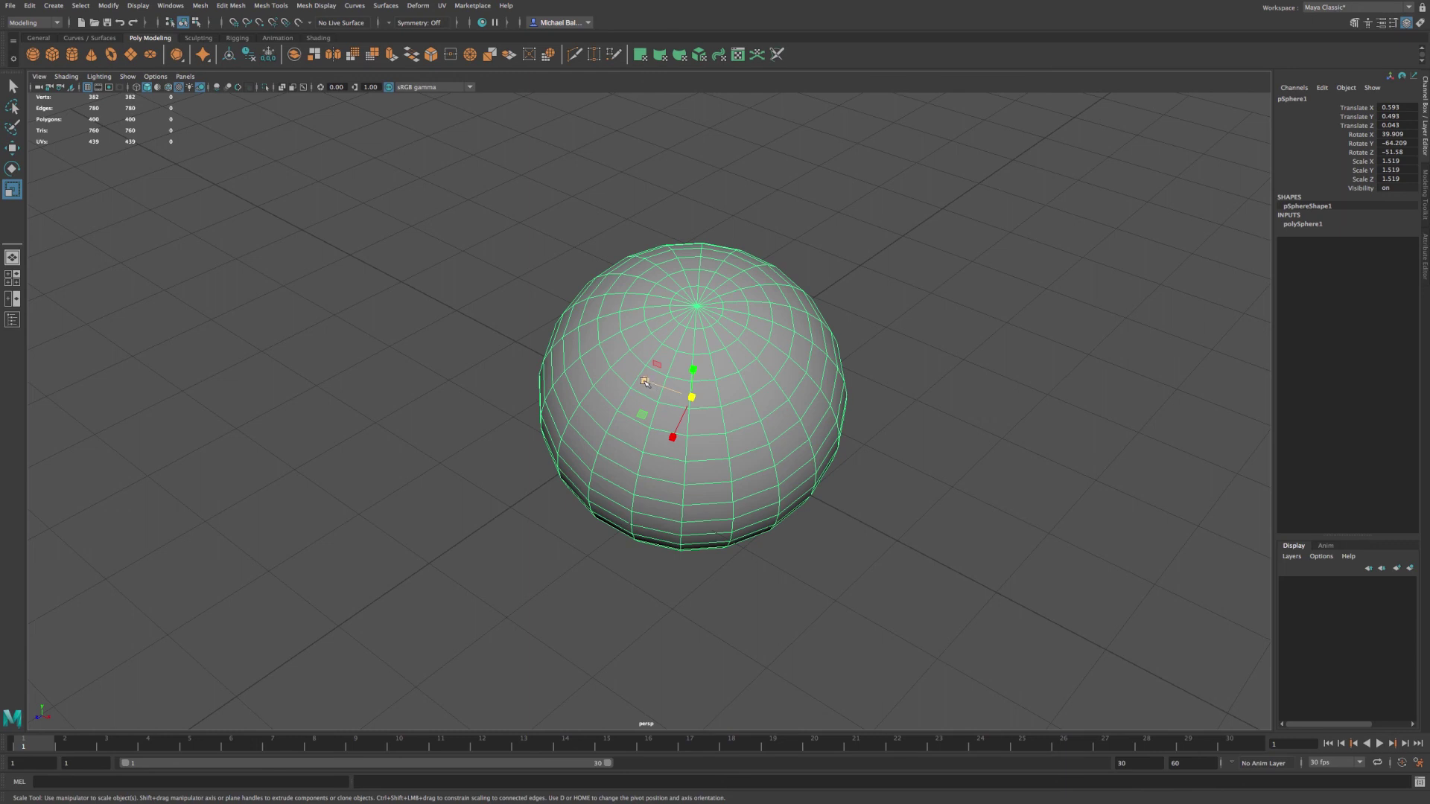
left_click_drag(645, 382, 690, 367)
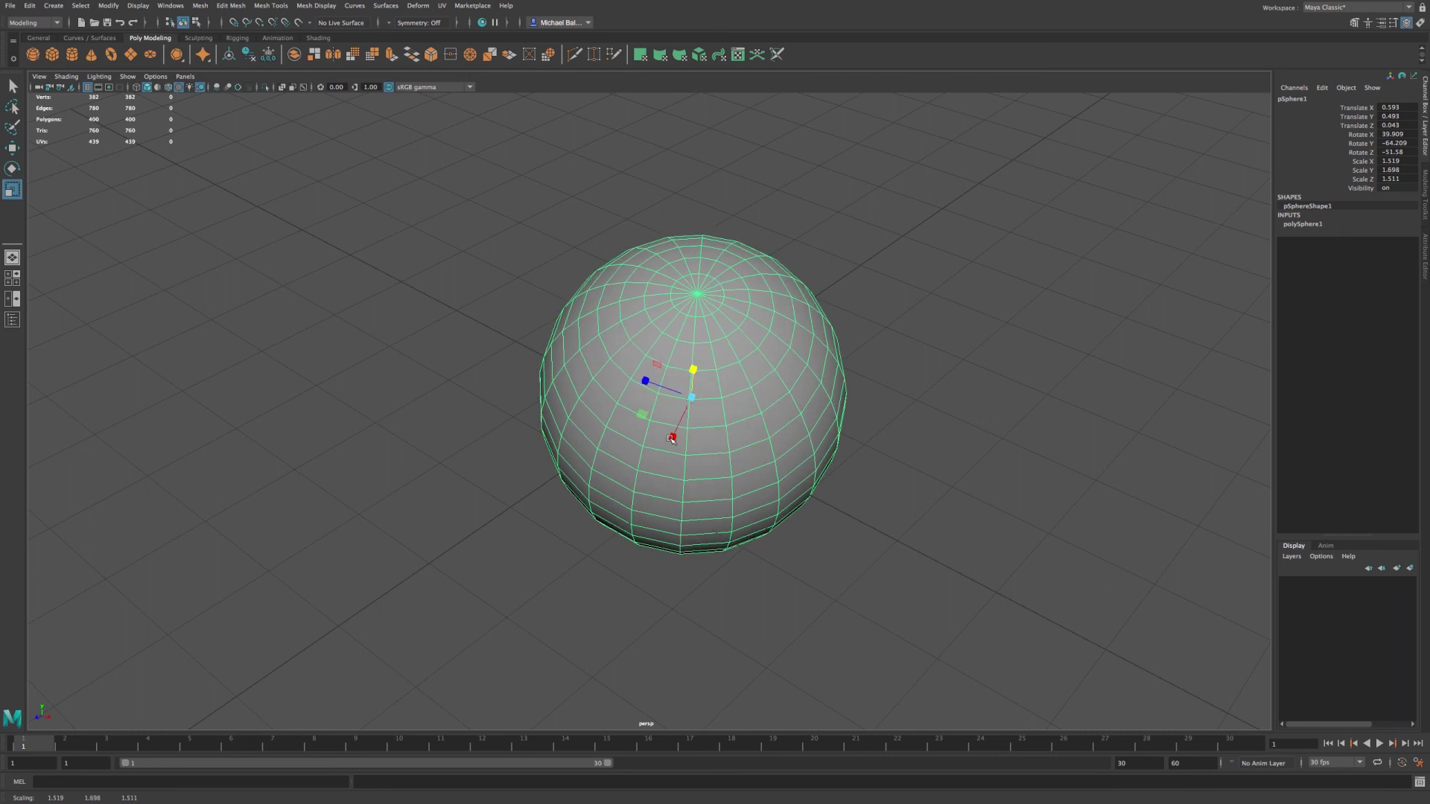
left_click_drag(672, 438, 644, 414)
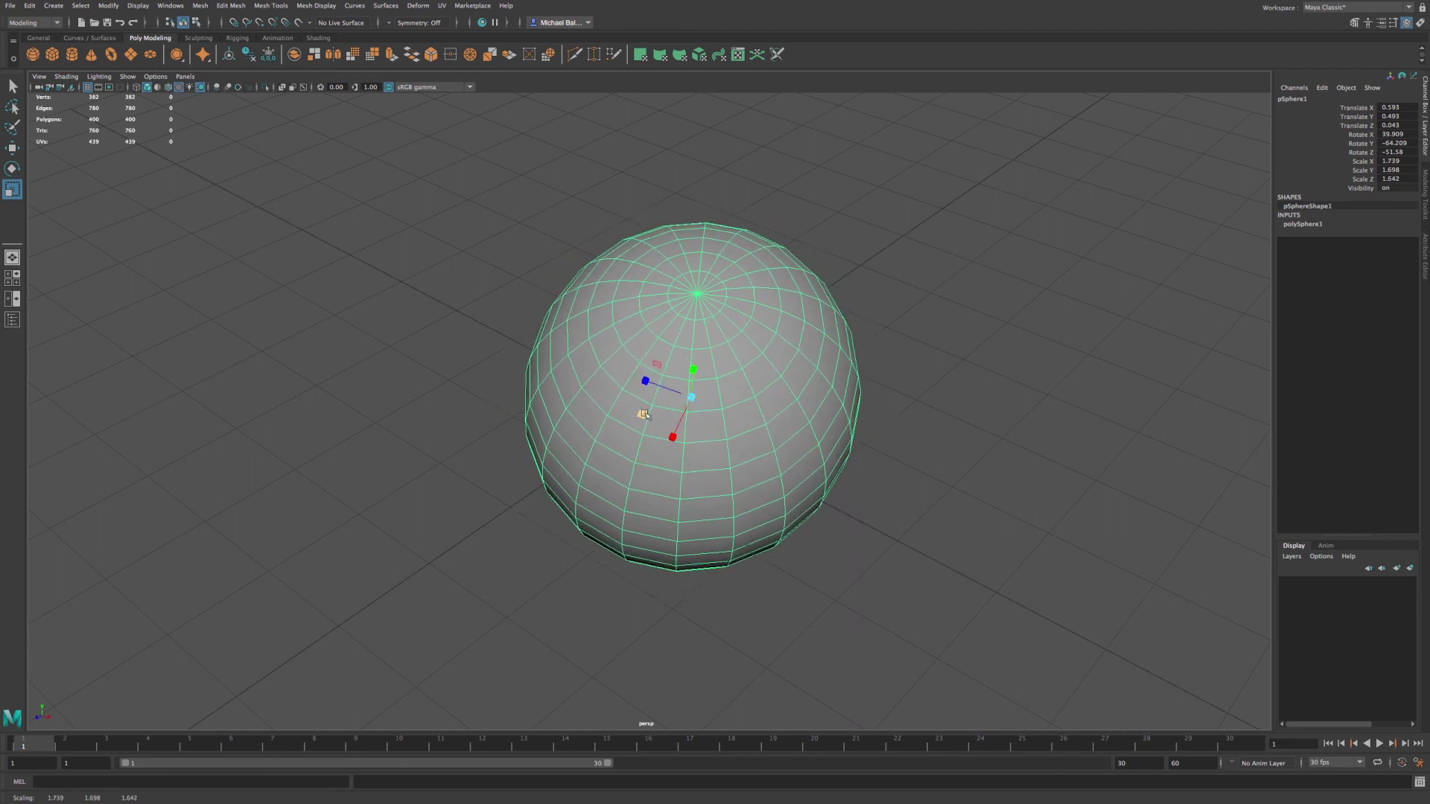
left_click_drag(659, 366, 658, 366)
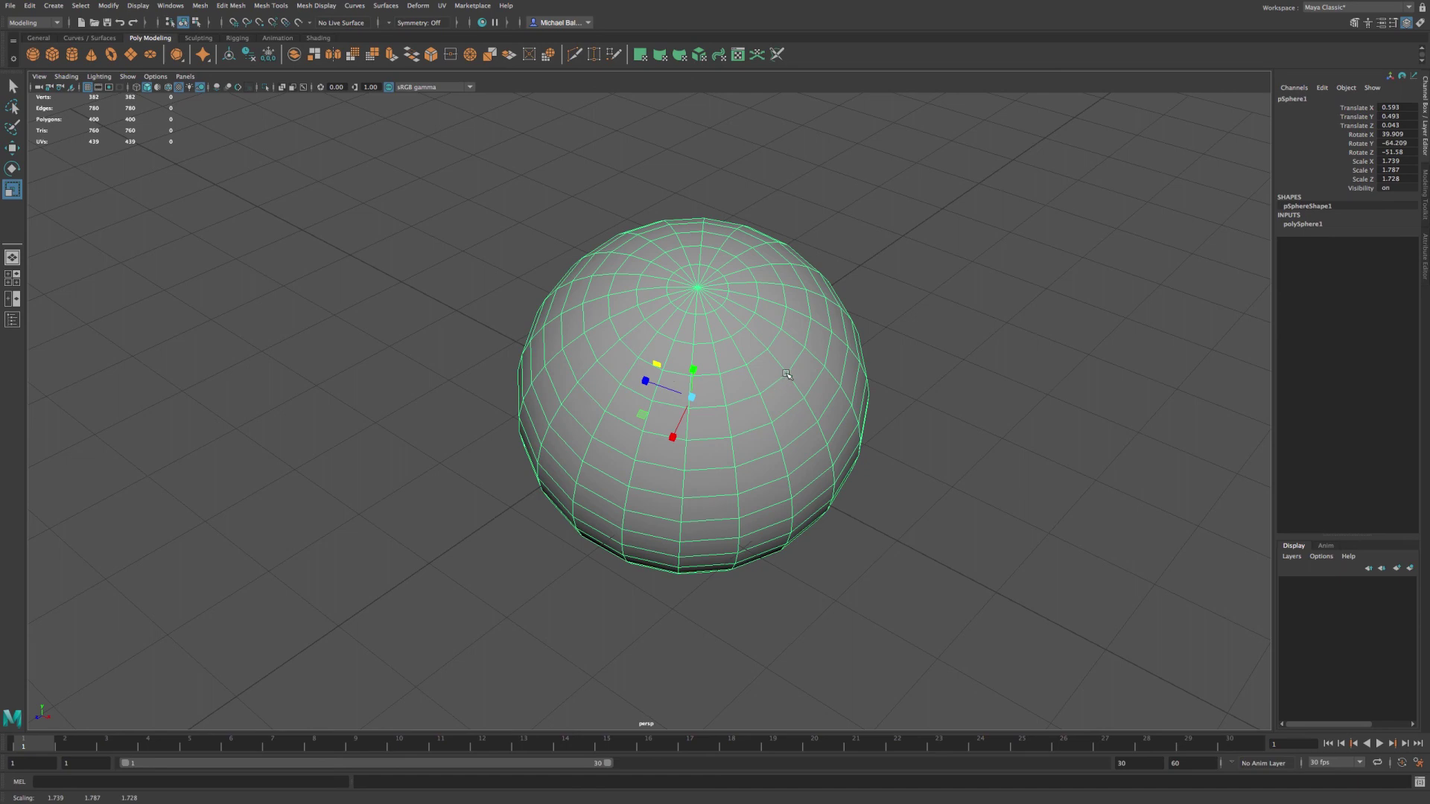
left_click_drag(880, 328, 933, 314, "alt")
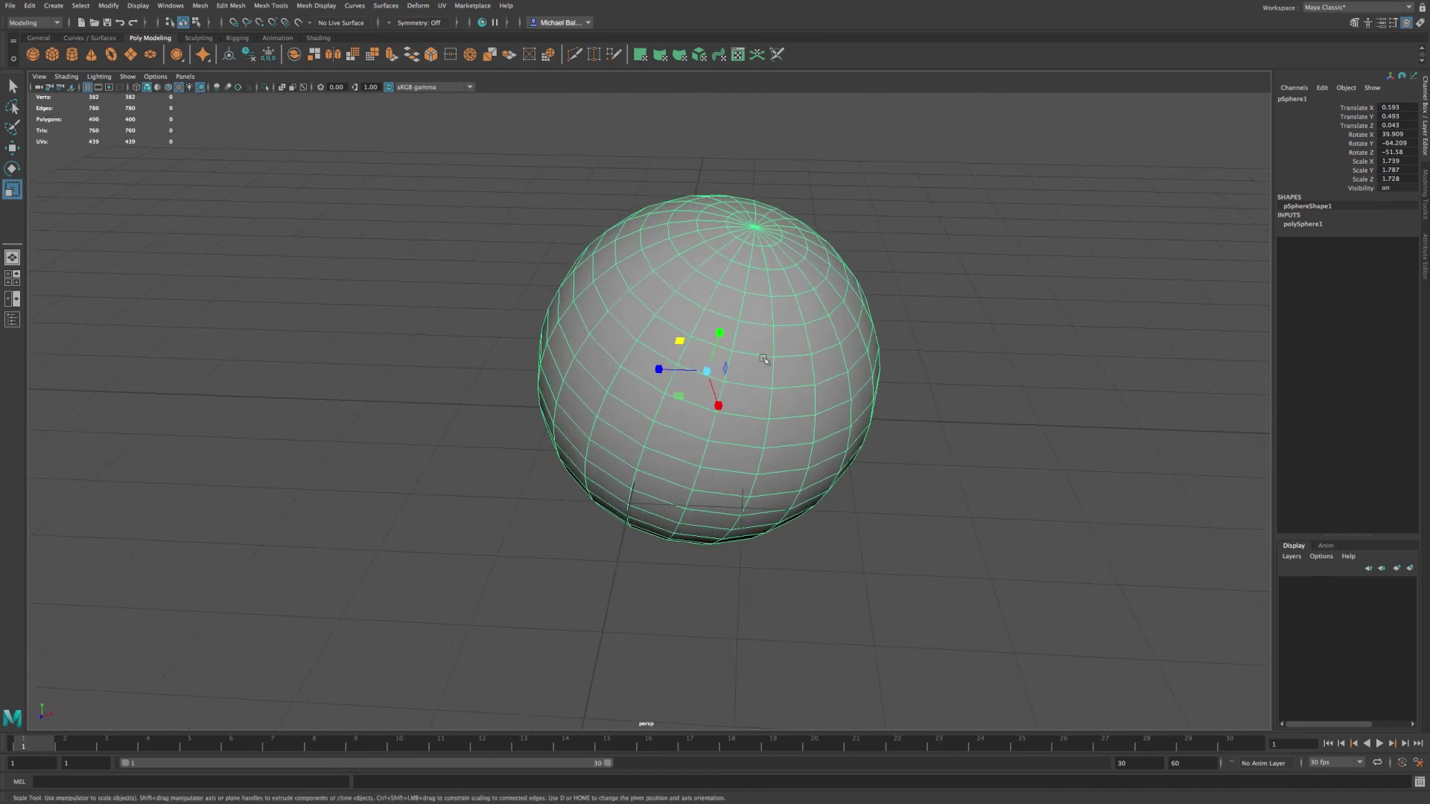
mouse_move(726, 370)
left_mouse_down()
mouse_move(733, 350)
mouse_move(730, 382)
left_mouse_up()
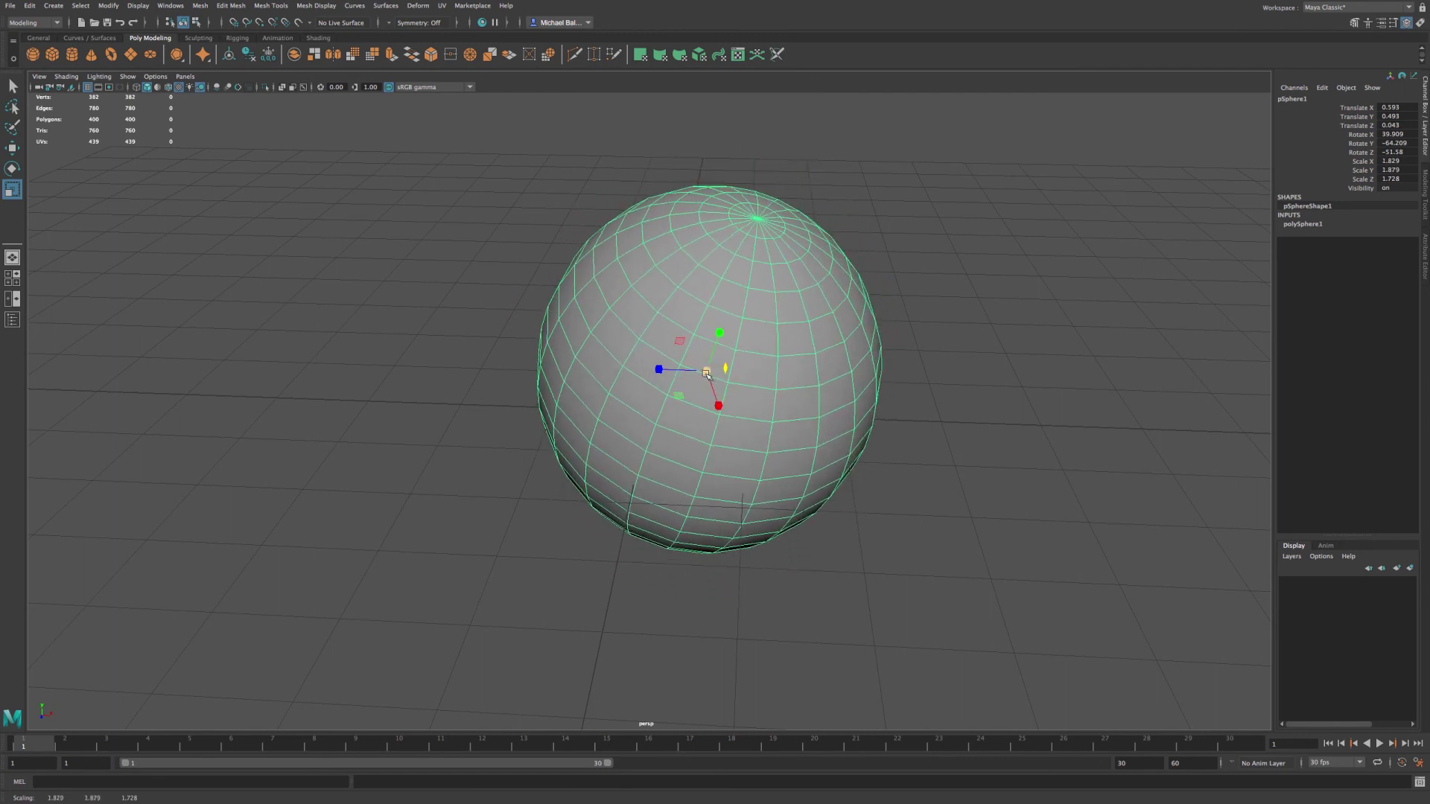
left_click_drag(706, 372, 793, 404)
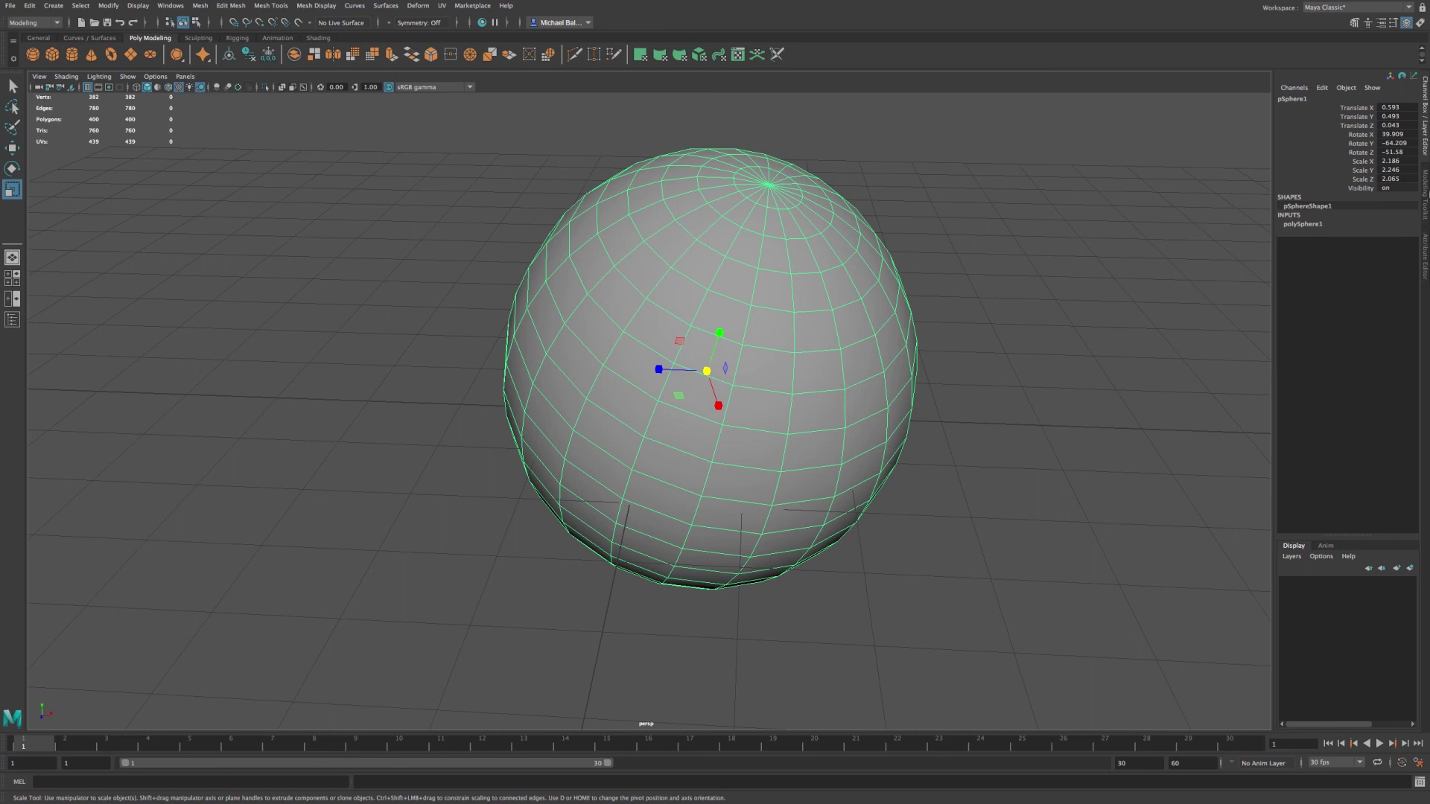
- Show the Modeling Toolkit panel, then the Attribute Editor listing pSphereShape1's attributes
left_click(1424, 192)
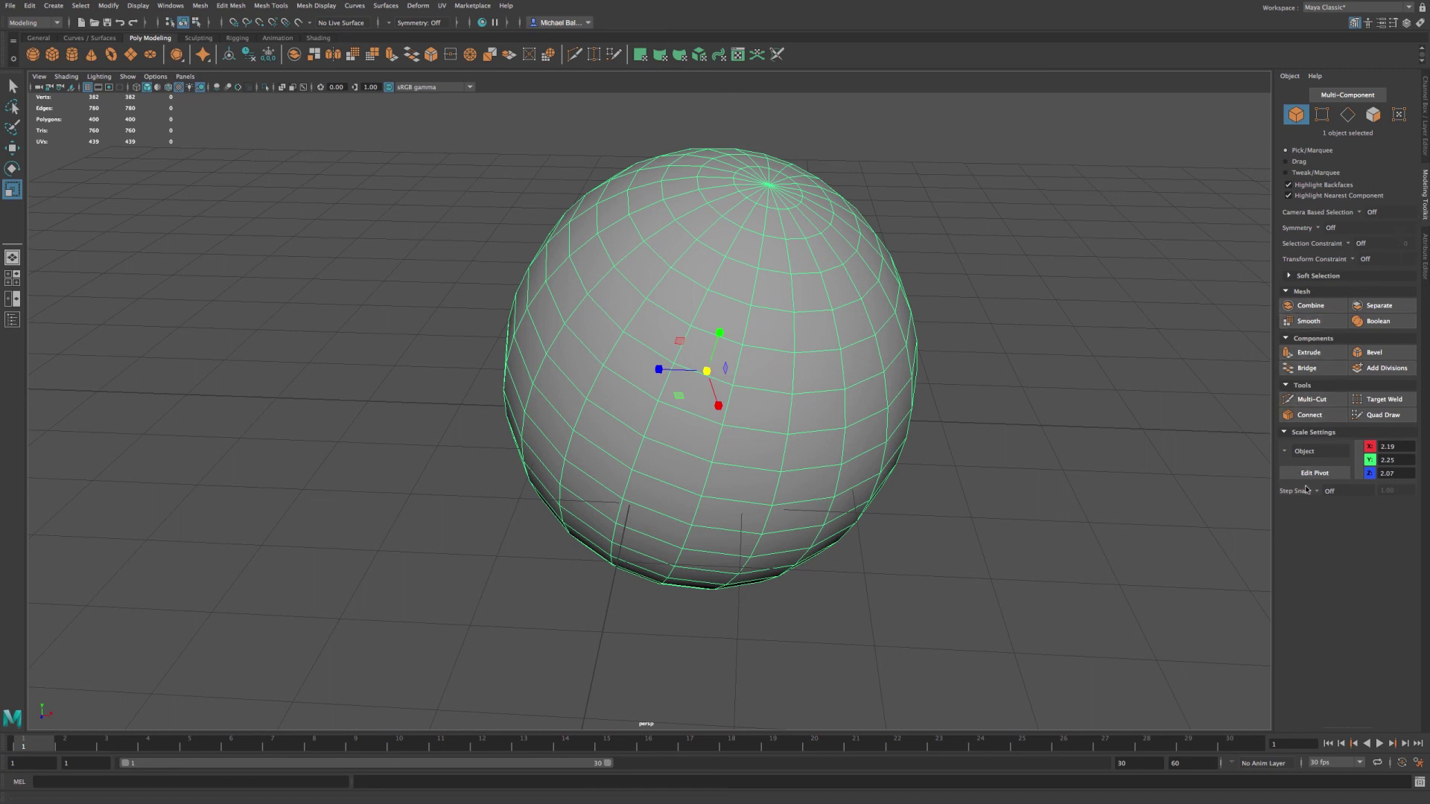
left_click(1424, 264)
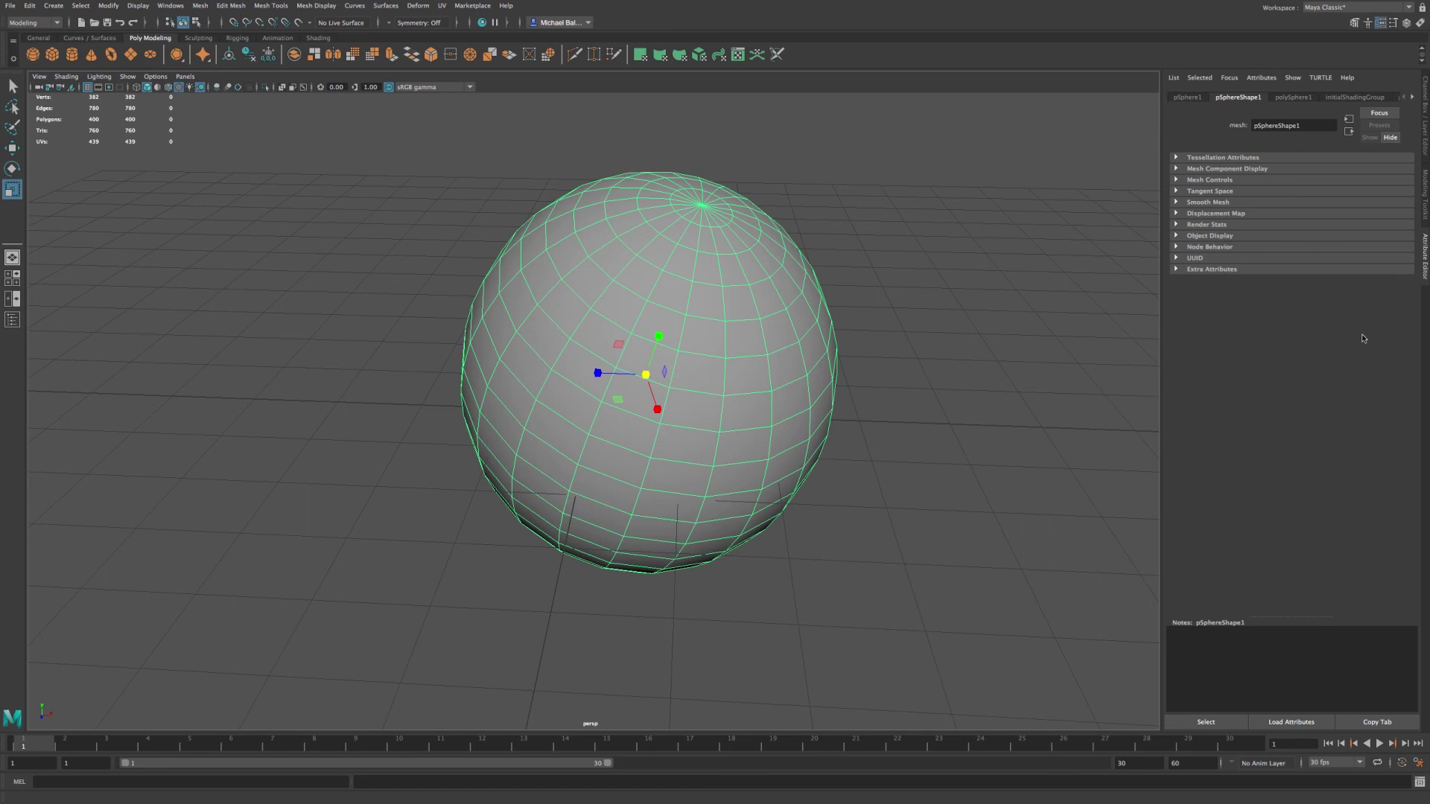